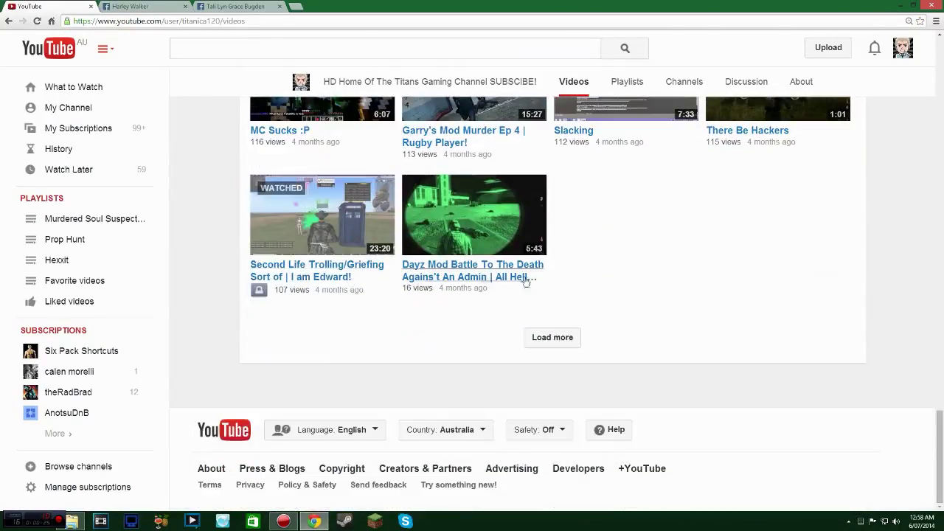
Load more of the channel's older uploads and look over the videos and the channel's home page.
left_click(551, 337)
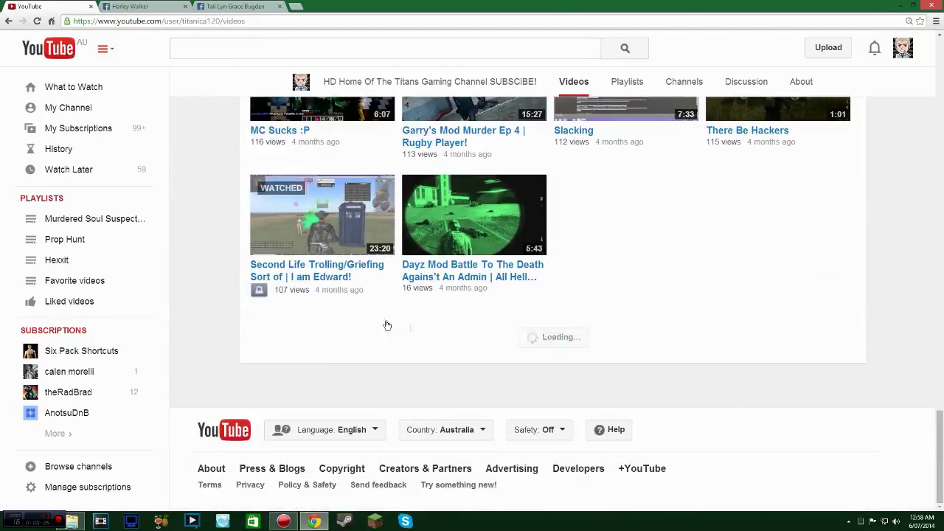
scroll(411, 328, "down", 3)
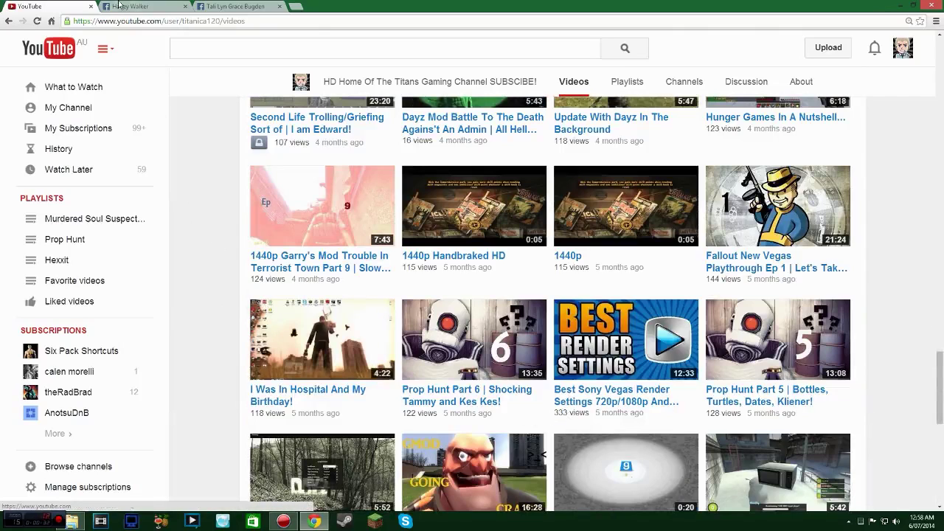
left_click(7, 22)
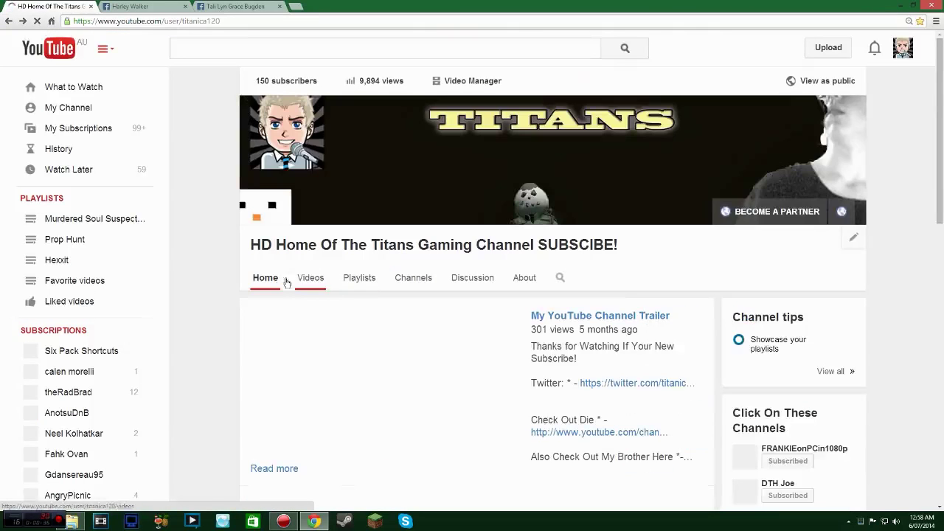
scroll(244, 249, "down", 3)
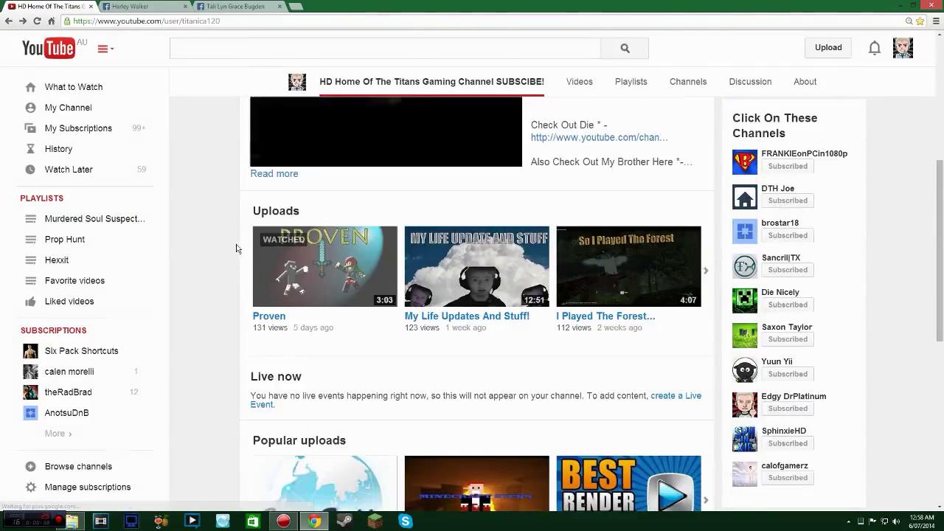
scroll(247, 324, "up", 4)
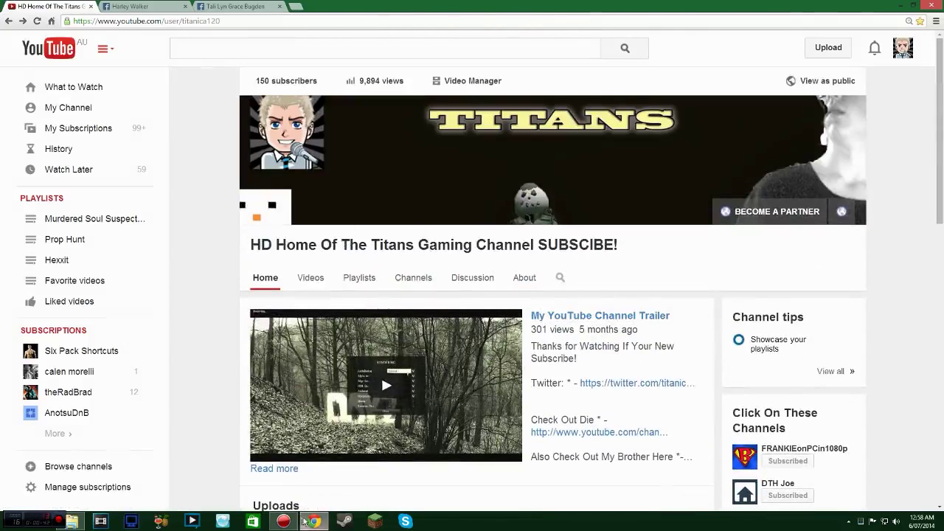
scroll(223, 389, "down", 3)
scroll(223, 390, "up", 3)
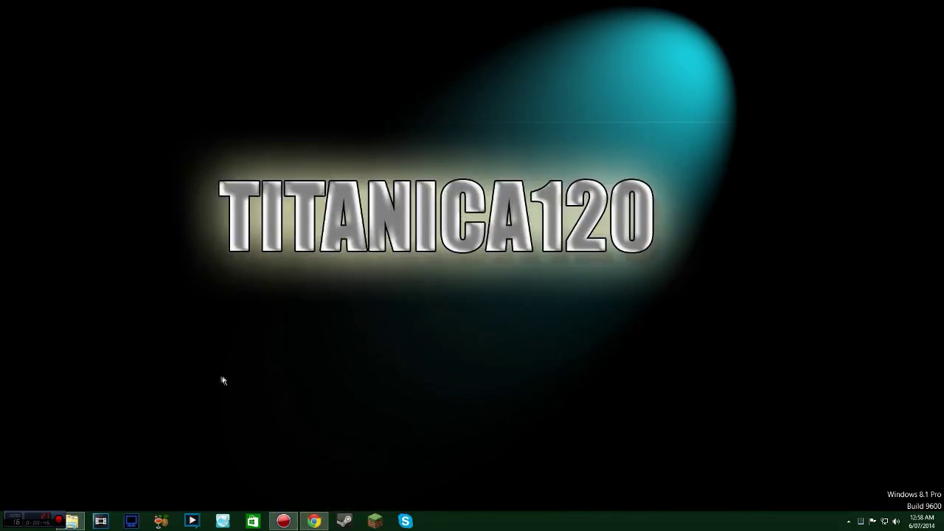
Switch to File Explorer and browse to the Video File folder on the Data (D:) drive.
left_click(76, 522)
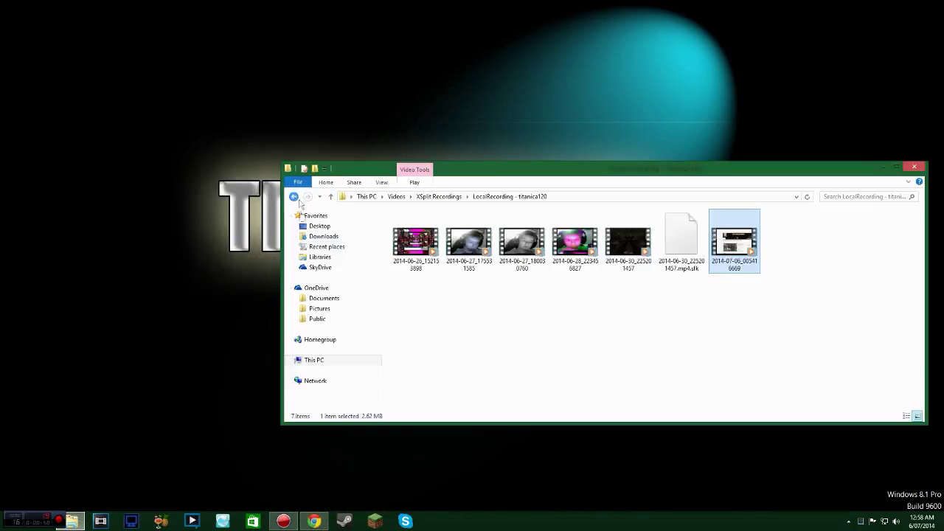
left_click(316, 361)
double_click(608, 311)
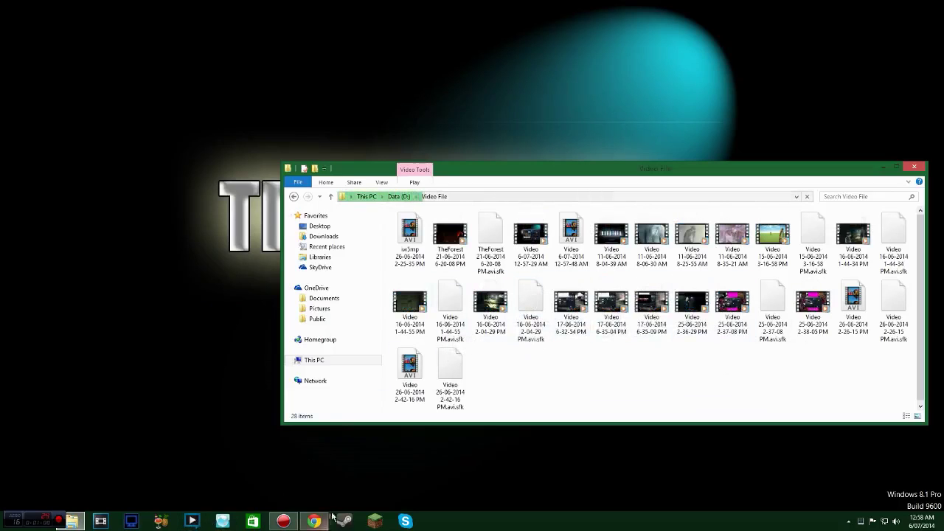
Launch Vegas Pro 13.0 and maximize its window in front of the file browser.
left_click(103, 521)
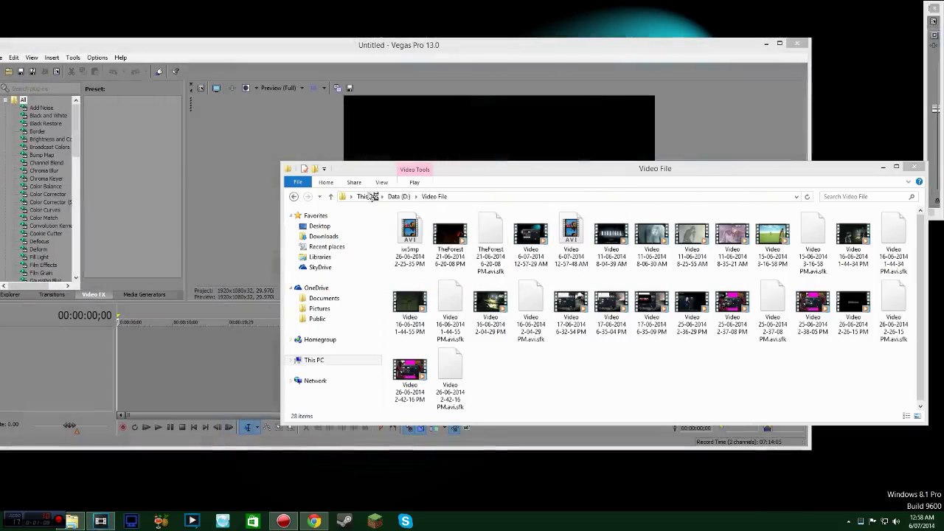
double_click(487, 43)
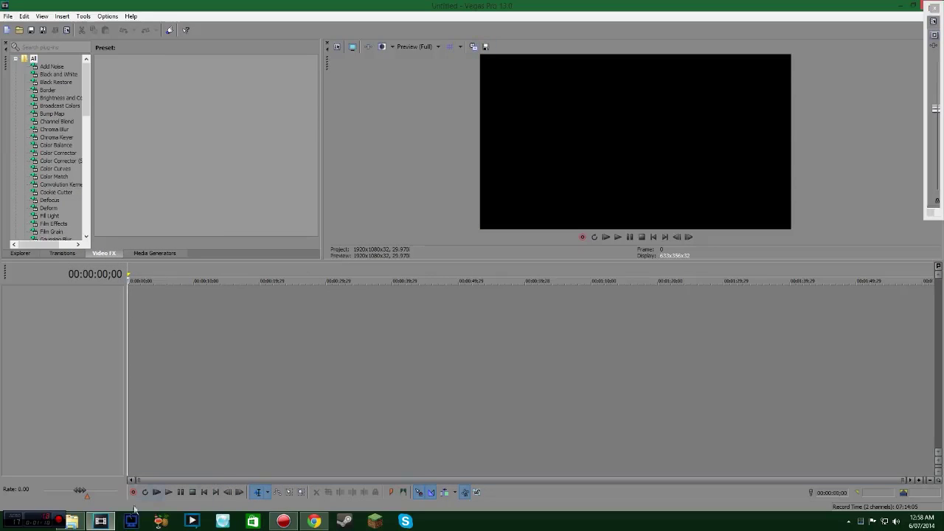
left_click(101, 521)
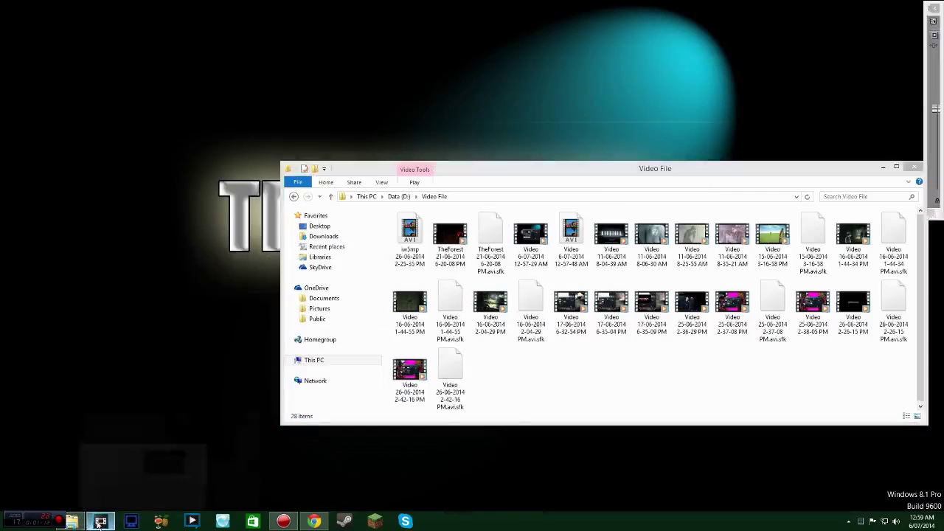
left_click(100, 521)
left_click(74, 521)
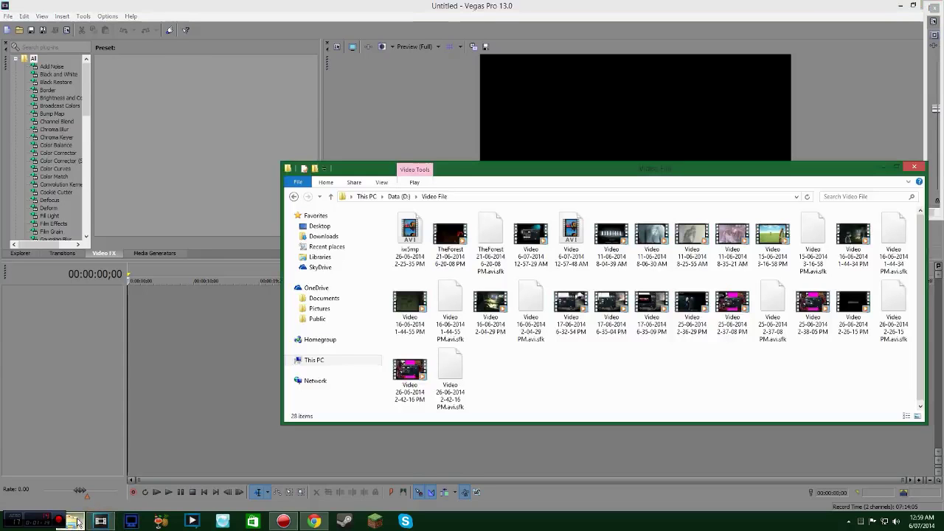
left_click(74, 521)
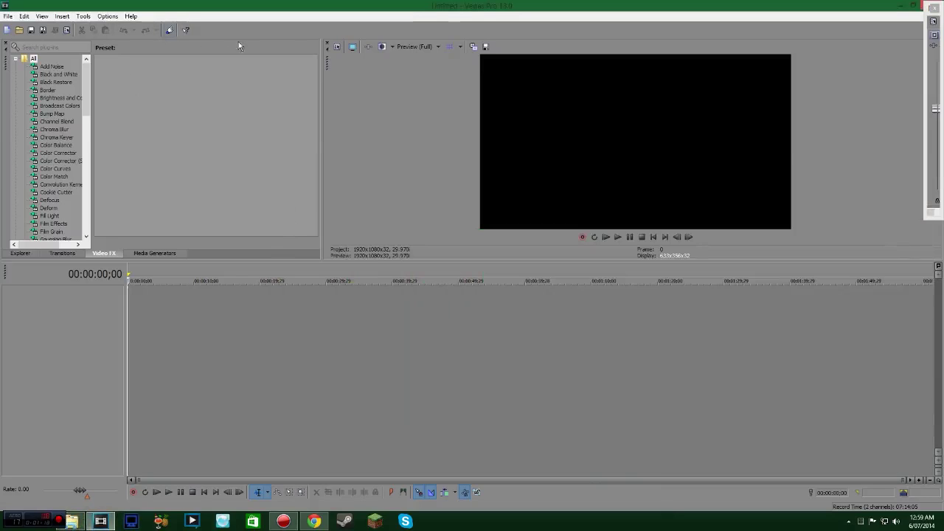
left_click(42, 17)
mouse_move(106, 17)
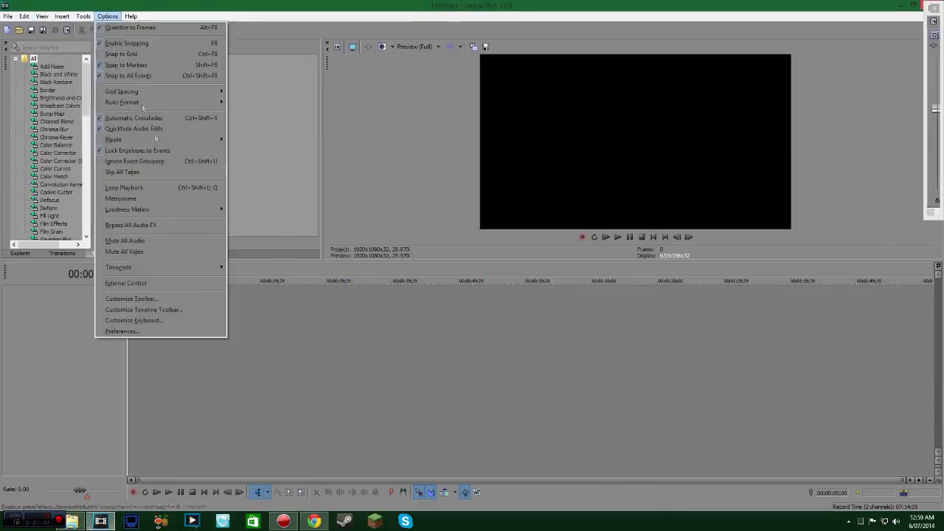
left_click(159, 320)
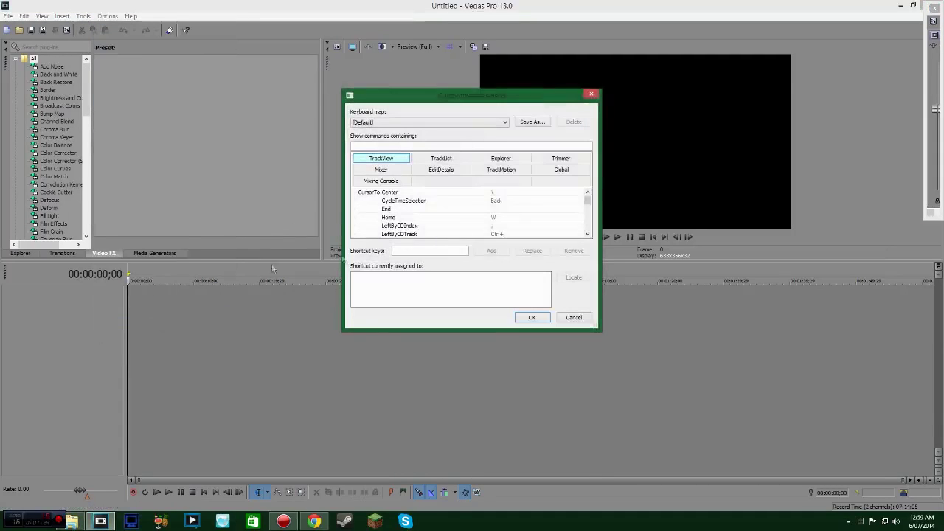
left_click(591, 93)
Open the Video preferences to review the dynamic RAM preview and rendering thread settings.
left_click(106, 17)
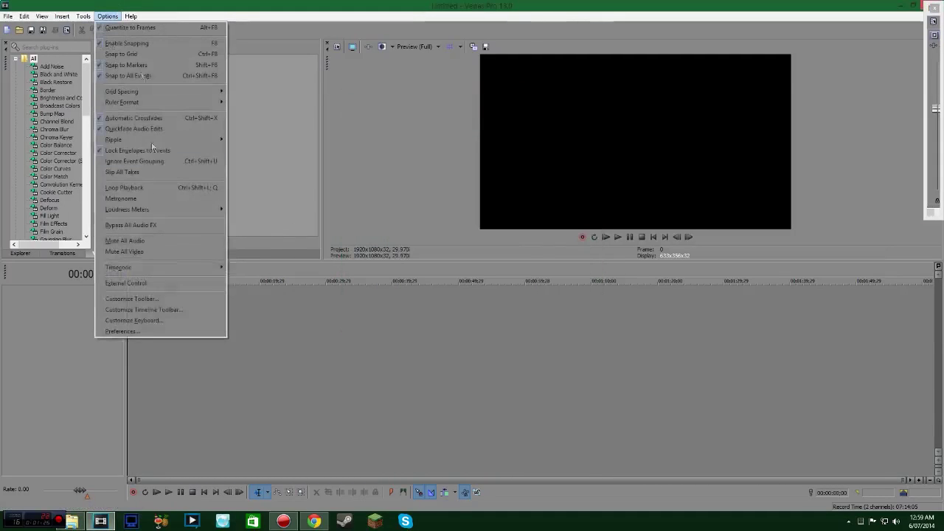
left_click(129, 331)
left_click(408, 93)
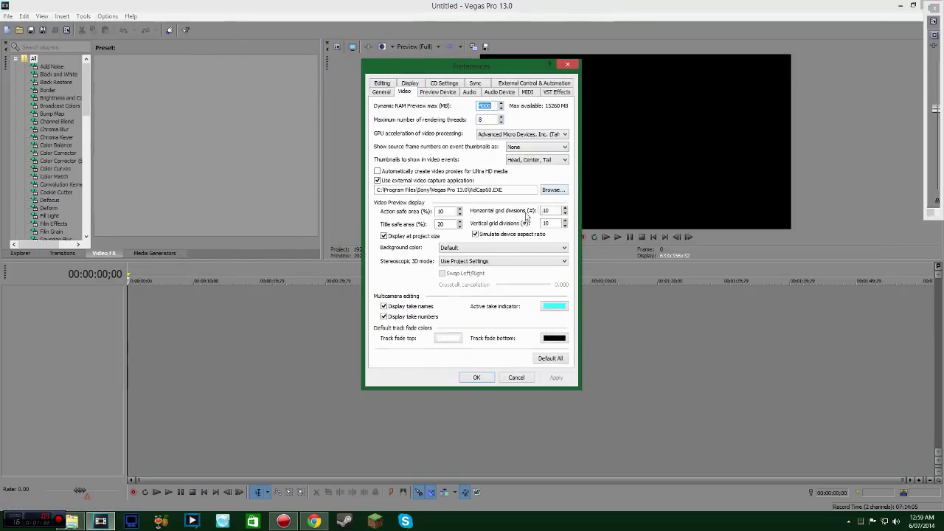
Check the computer's installed memory in the Windows system information, then close the Vegas Pro preferences without changes.
left_click(71, 521)
left_click(312, 359)
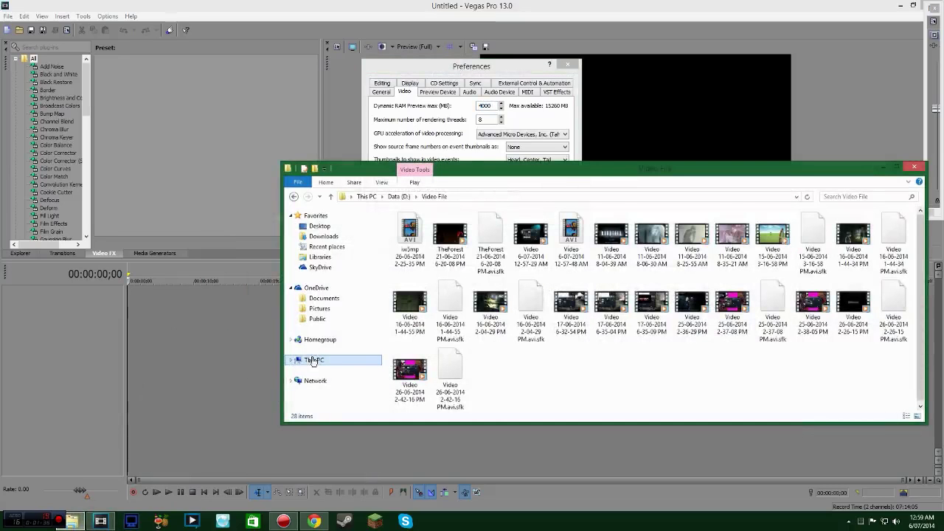
right_click(452, 377)
left_click(479, 476)
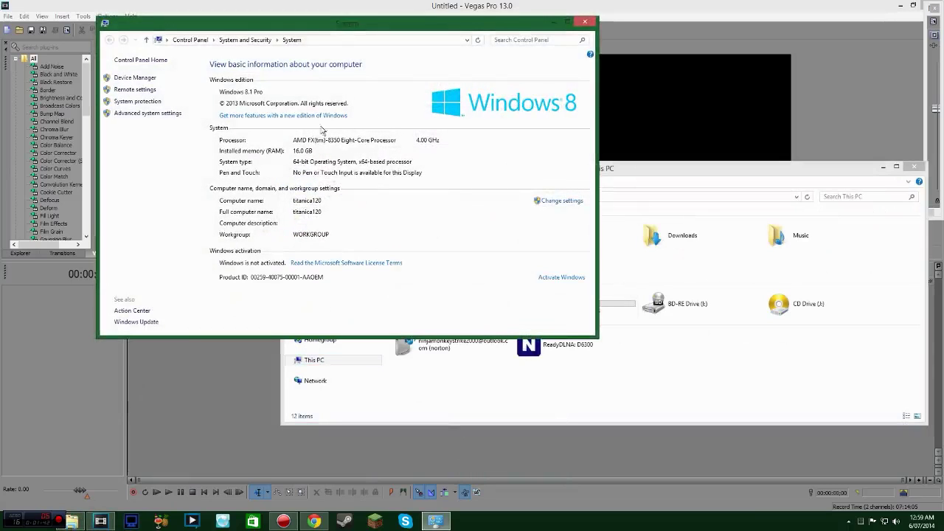
left_click(593, 23)
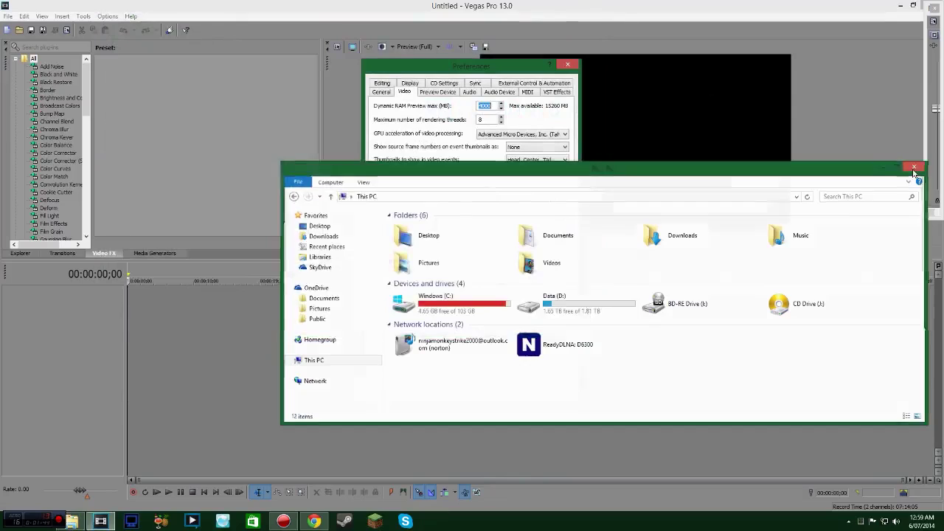
left_click(914, 166)
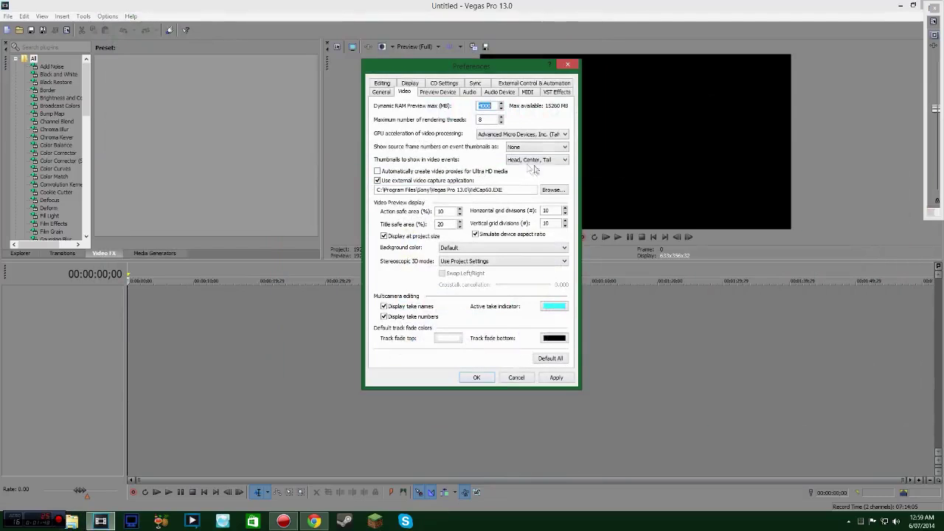
left_click(520, 379)
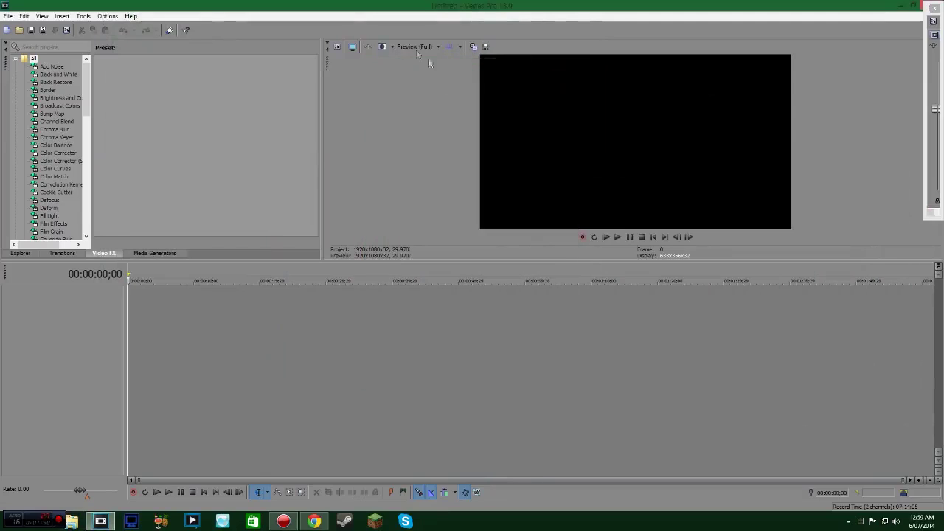
Try the Draft and Good full-resolution rendering qualities in the project's video properties and discard the changes.
left_click(350, 47)
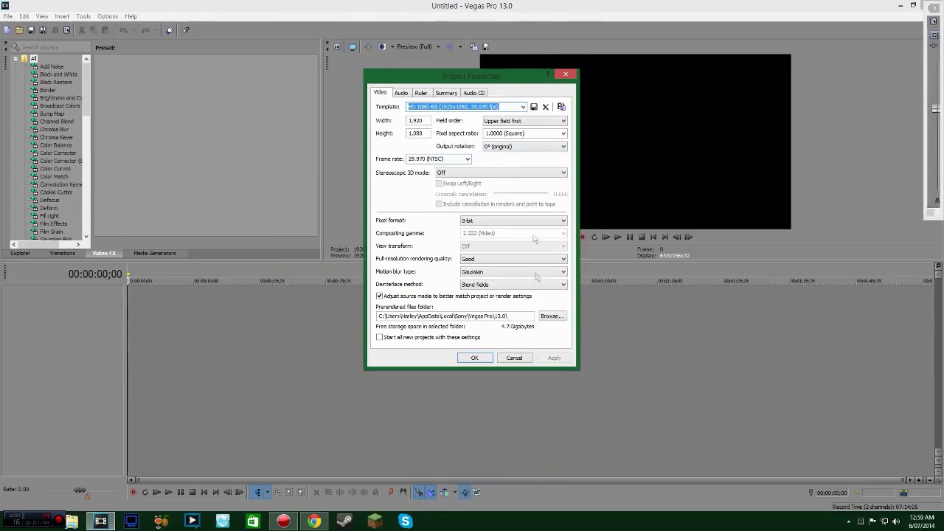
left_click(536, 258)
left_click(516, 267)
left_click(493, 259)
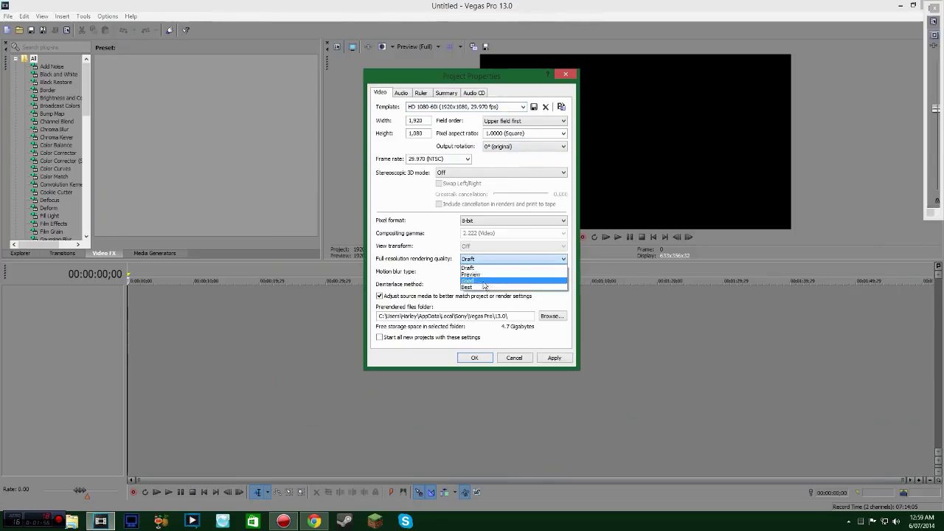
left_click(483, 281)
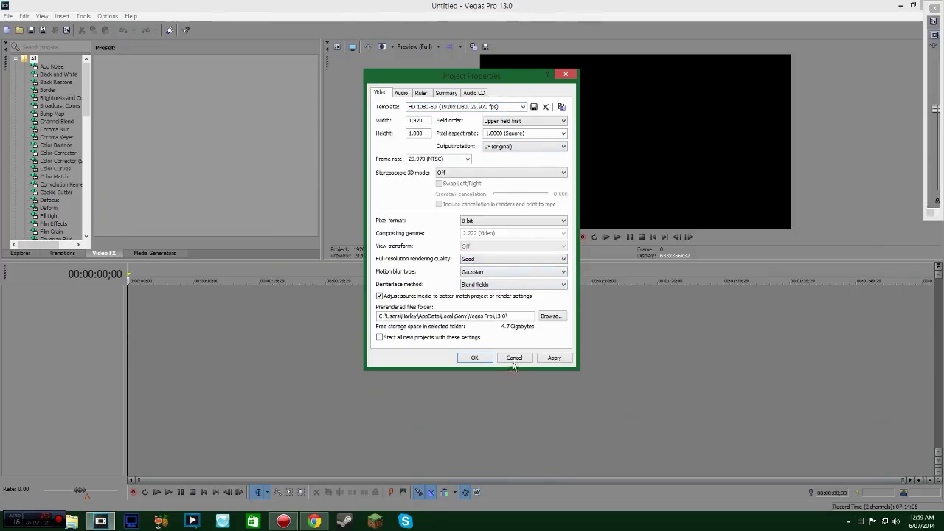
left_click(508, 108)
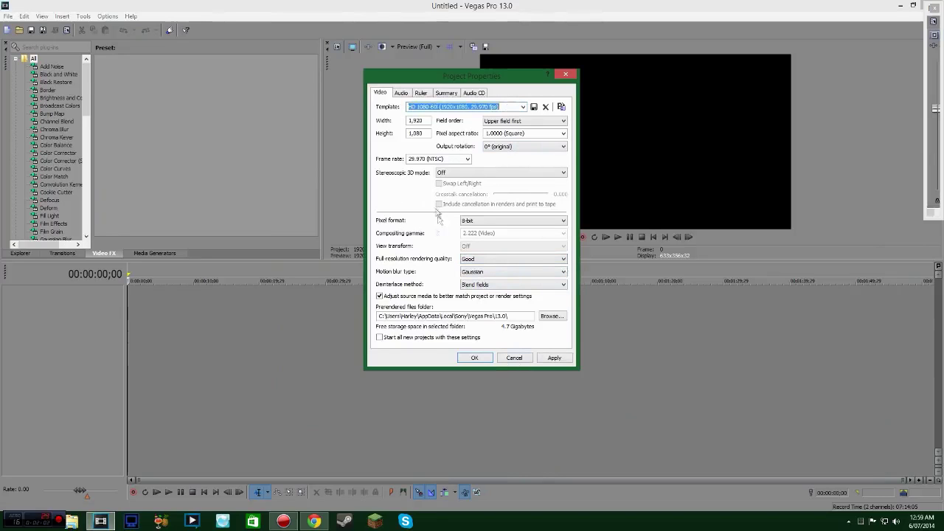
left_click(521, 359)
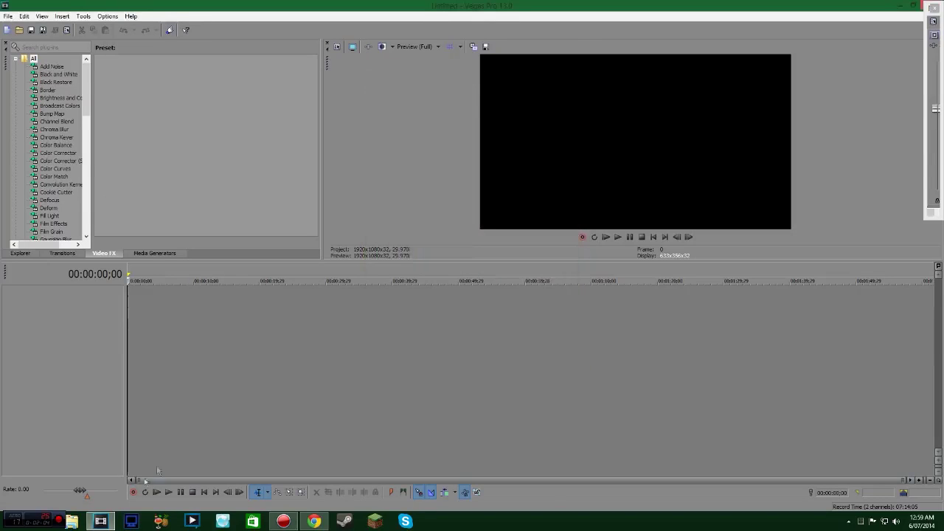
left_click(72, 520)
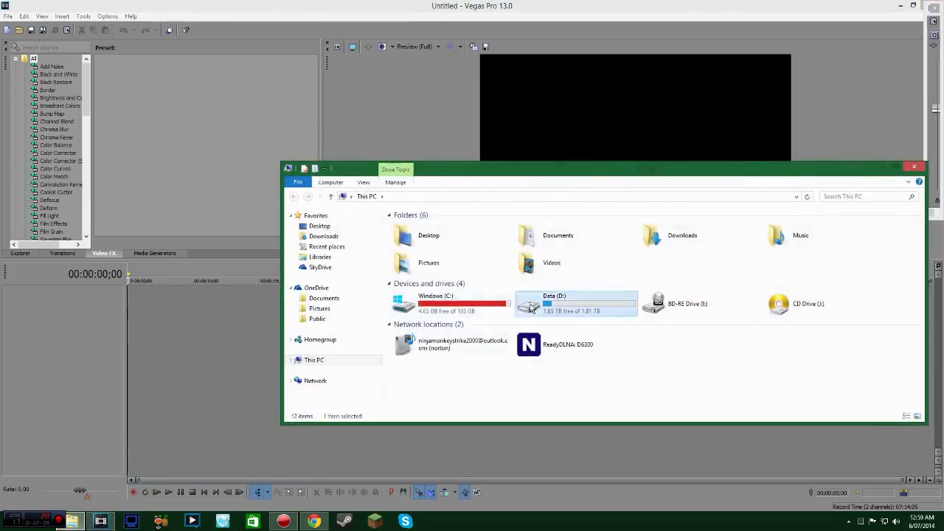
double_click(545, 302)
double_click(417, 340)
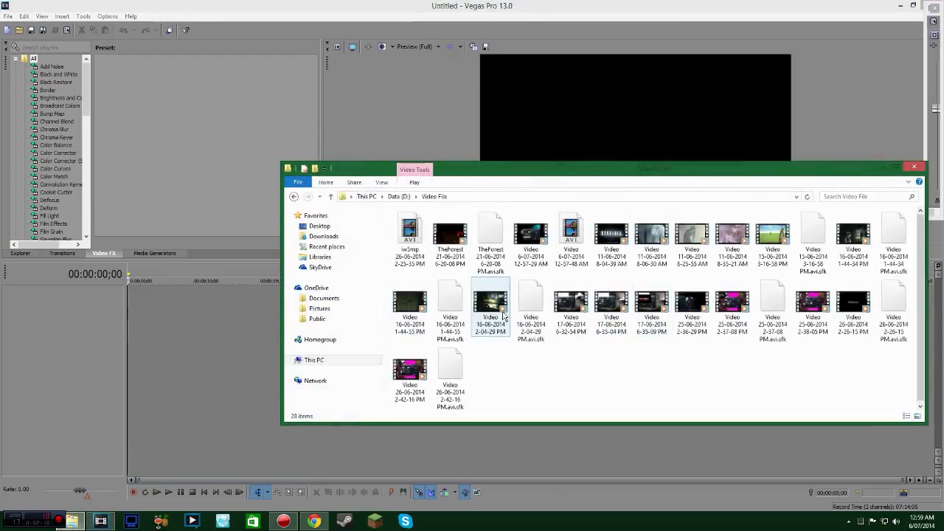
left_click_drag(502, 314, 245, 311)
left_click_drag(97, 308, 172, 335)
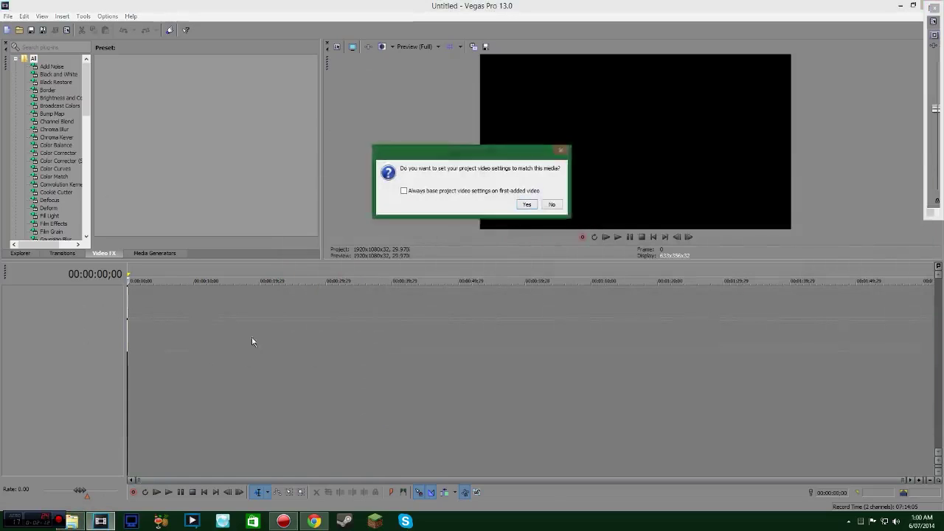
left_click(553, 207)
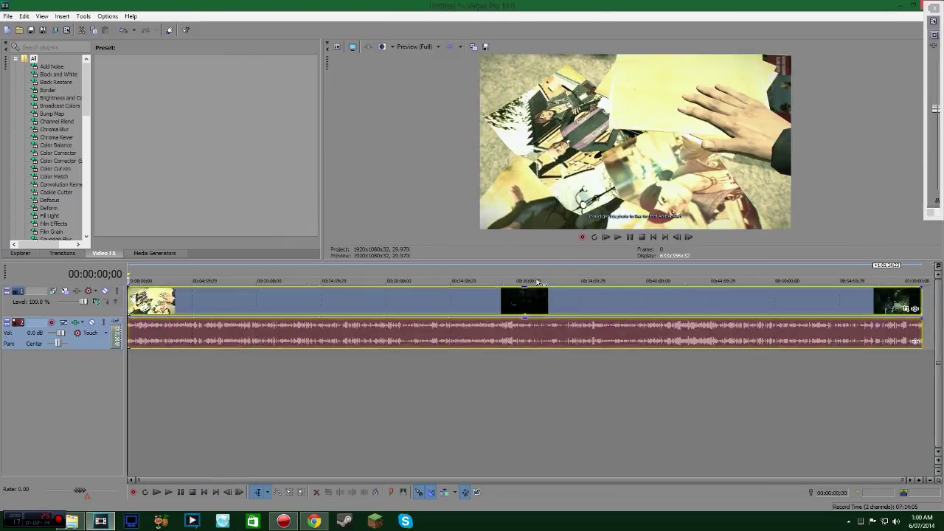
Split the clip at 00:36:24;01 and delete the part before the split.
left_click(598, 382)
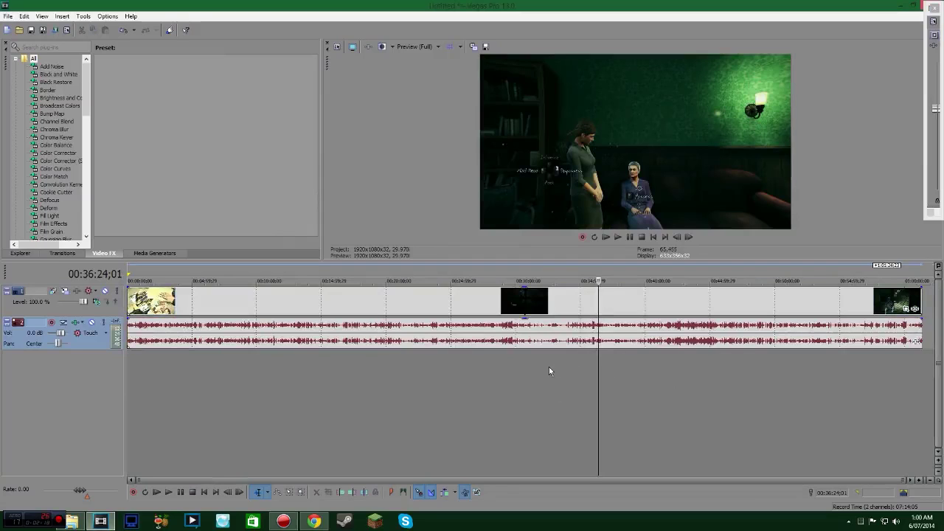
key("s")
left_click(556, 292)
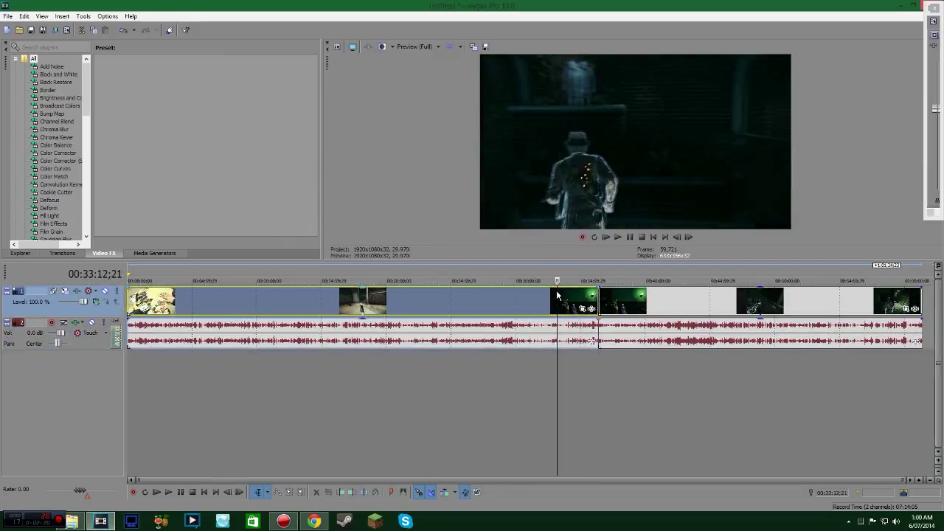
key("Delete")
Split the remaining clip at 00:39:53;16 and delete the part after the split.
left_click(642, 383)
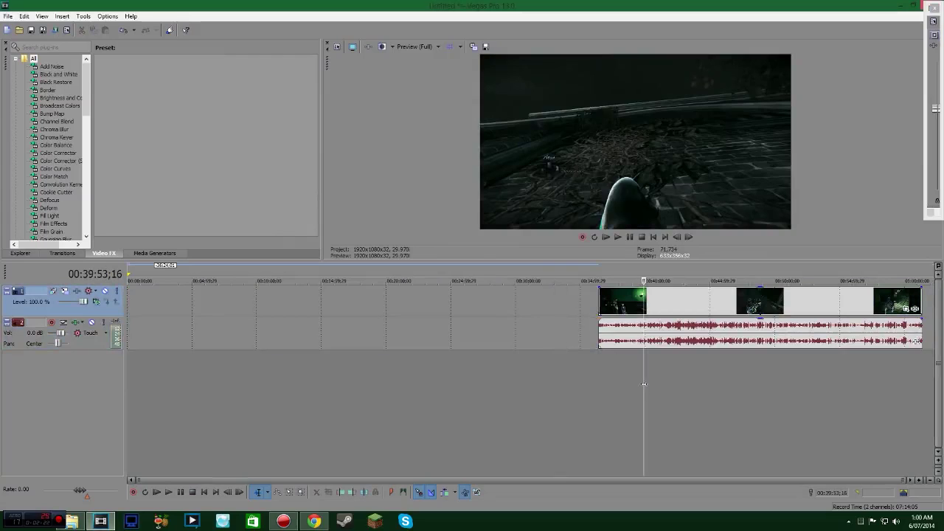
key("s")
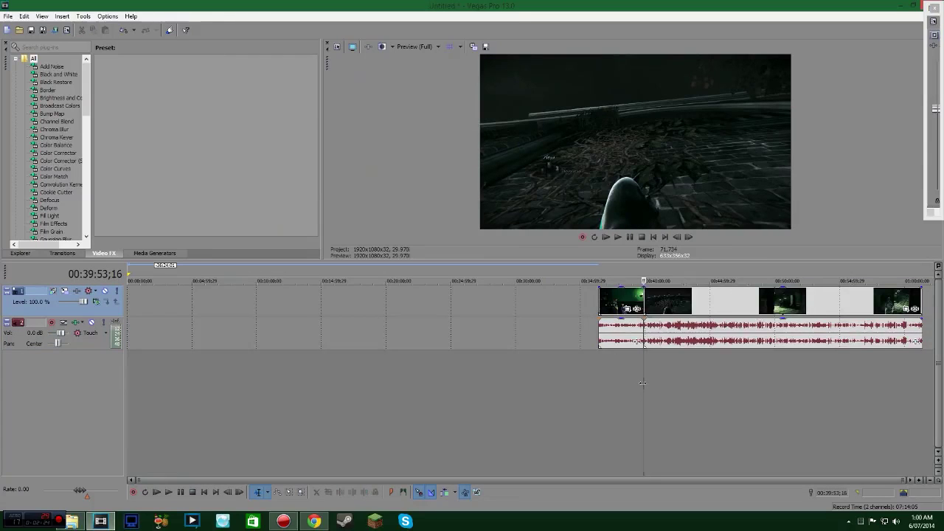
left_click(702, 302)
key("Delete")
Move the trimmed clip to the start of the timeline and return the playhead to 00:00:00;00.
left_click_drag(606, 304, 116, 304)
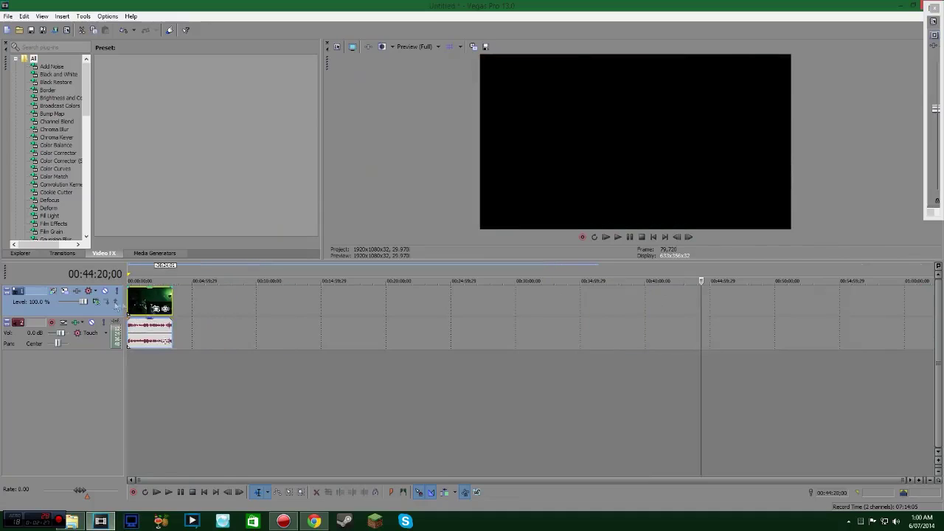
left_click(653, 237)
left_click_drag(599, 270, 245, 270)
left_click(653, 237)
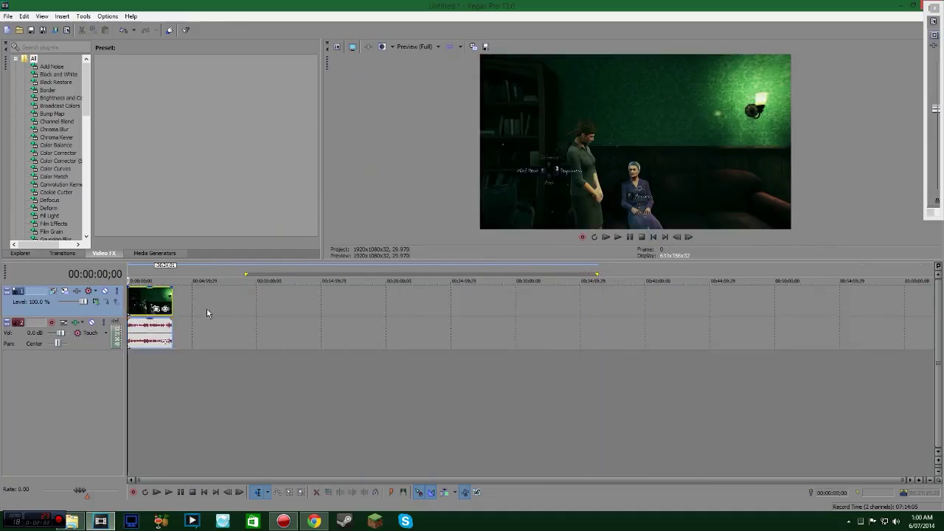
Turn off Maintain aspect ratio and choose Disable resample in the video event's properties.
right_click(151, 300)
left_click(172, 503)
left_click(398, 161)
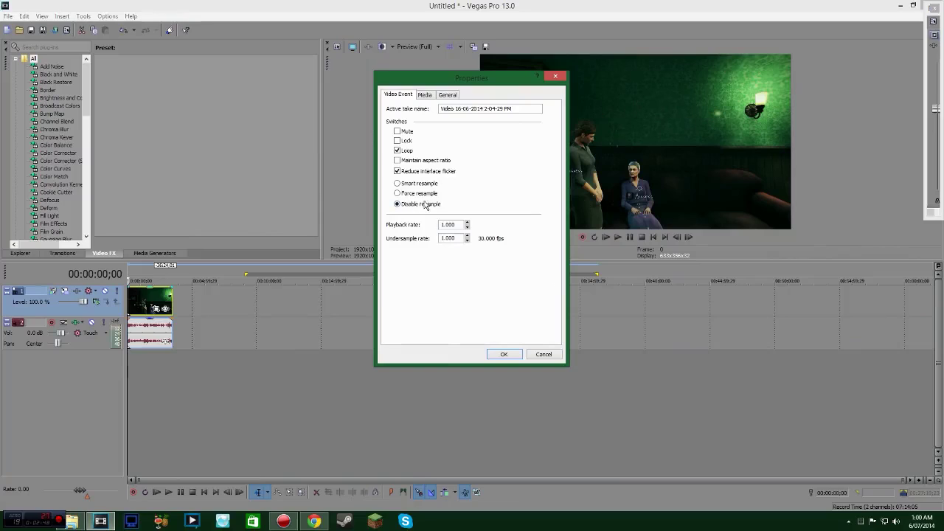
left_click(498, 354)
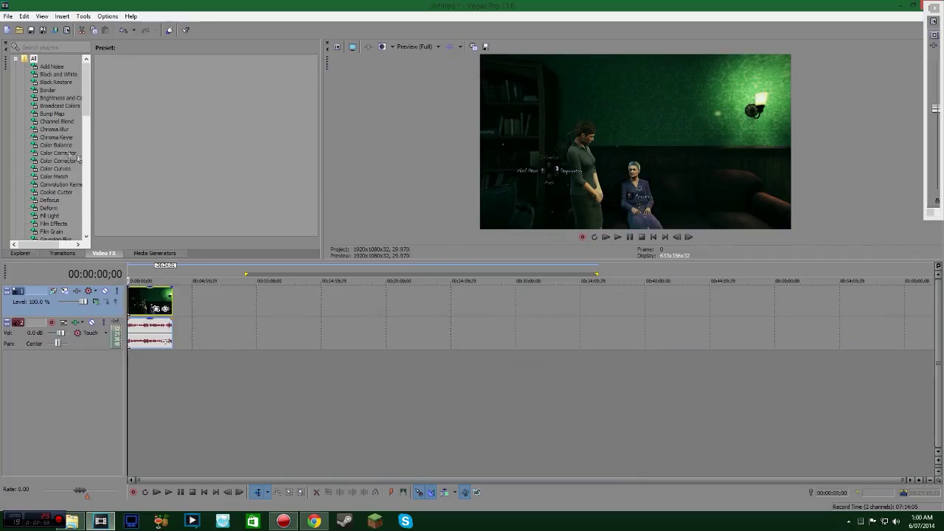
Apply the Color Corrector's MSS preset to the video track and play back the first seconds of the clip.
mouse_move(88, 106)
left_mouse_down()
mouse_move(93, 153)
mouse_move(84, 146)
mouse_move(84, 95)
left_mouse_up()
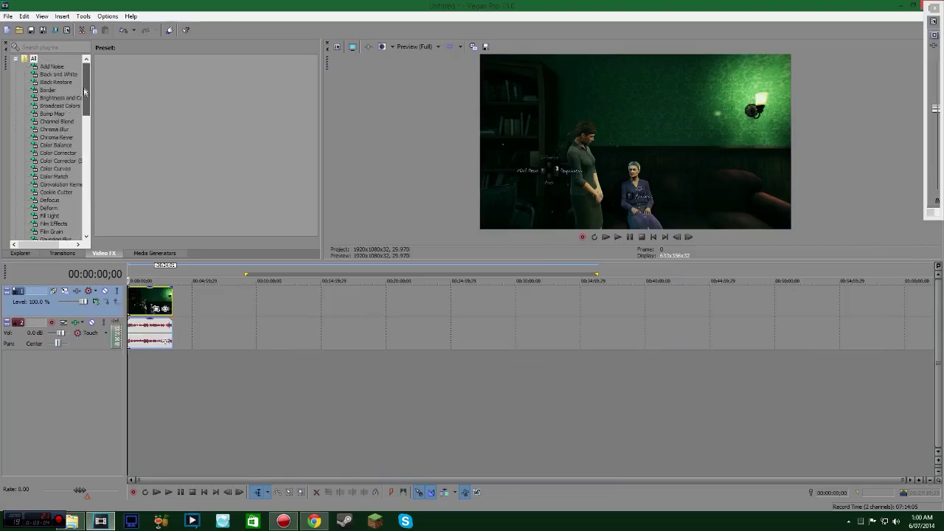
left_click(70, 153)
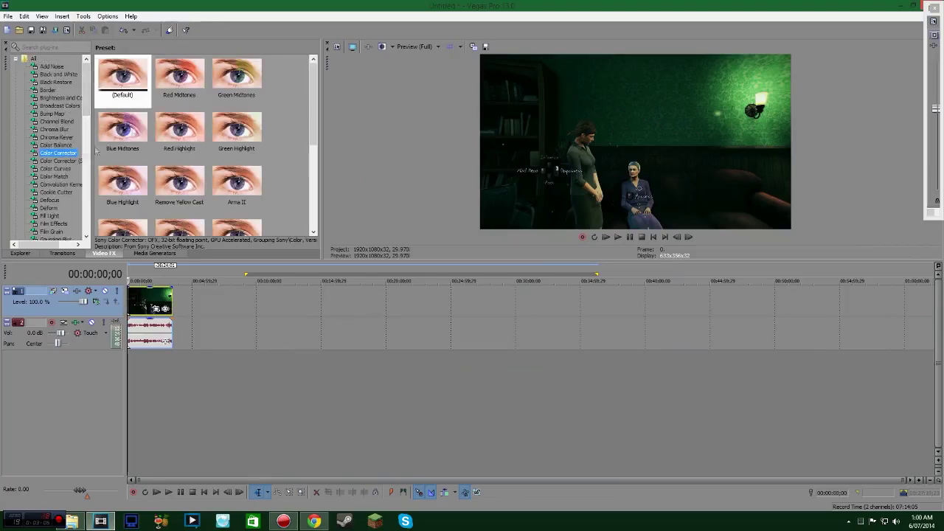
scroll(206, 148, "down", 6)
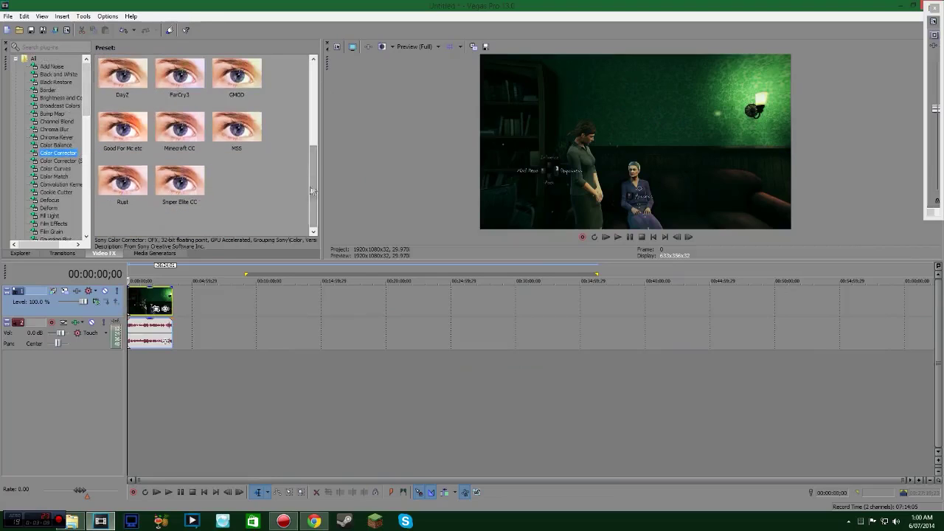
left_click(245, 127)
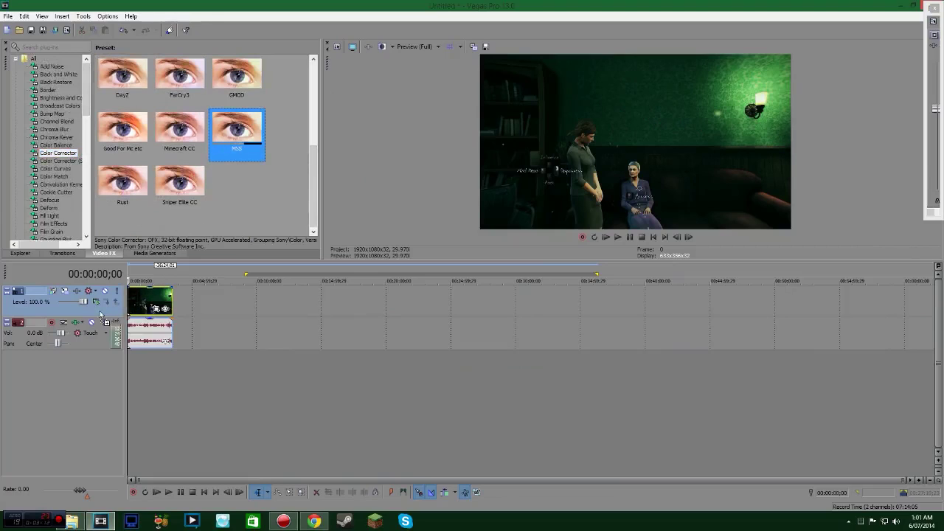
left_click_drag(101, 315, 101, 310)
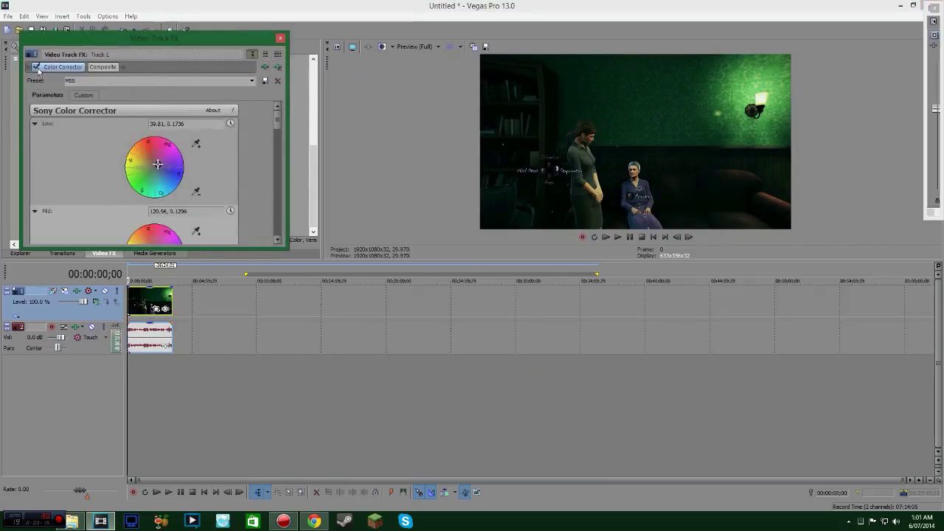
left_click(280, 37)
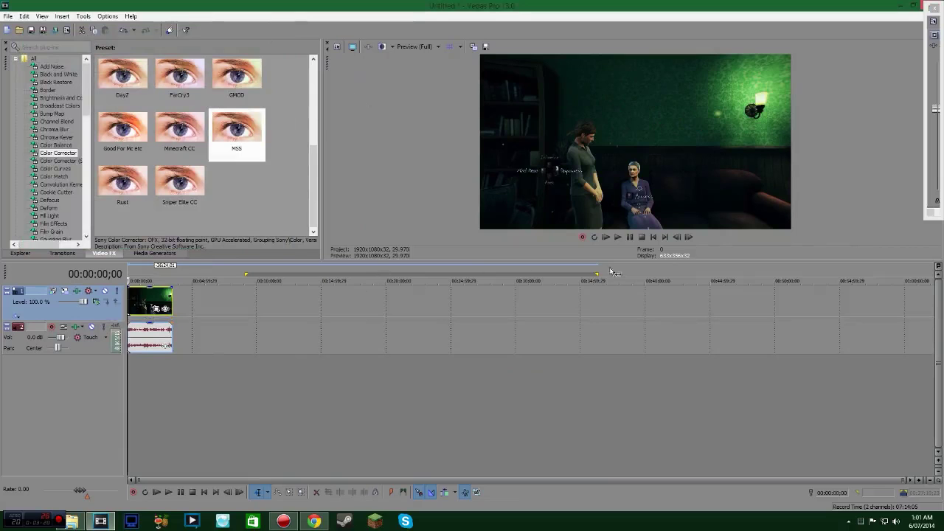
left_click(618, 237)
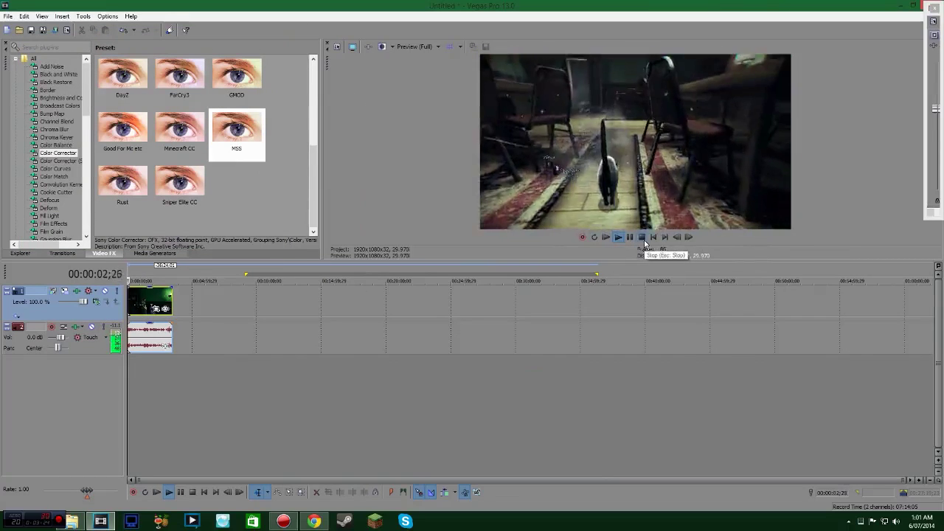
left_click(641, 239)
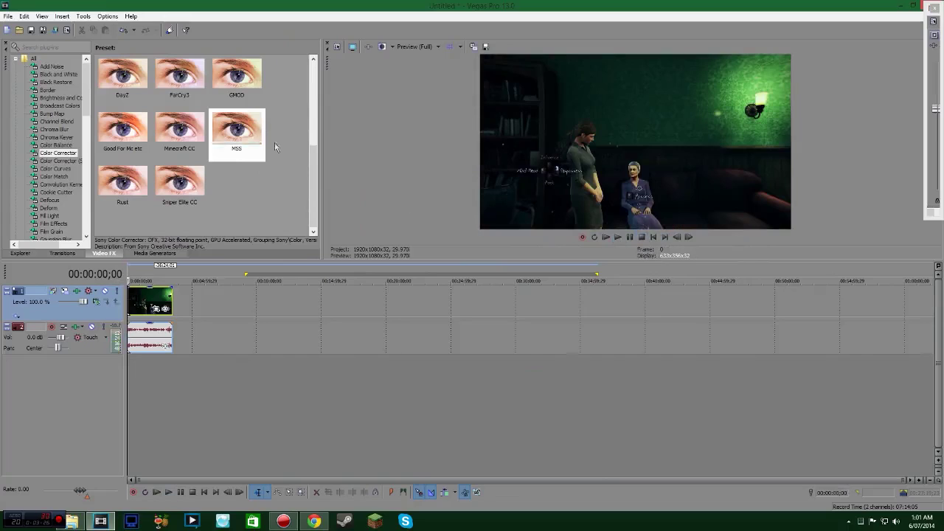
Select the Windows Media Video V11 render template 16 Mbps HD 720-30p and check its bit rate settings without changing them.
left_click(7, 17)
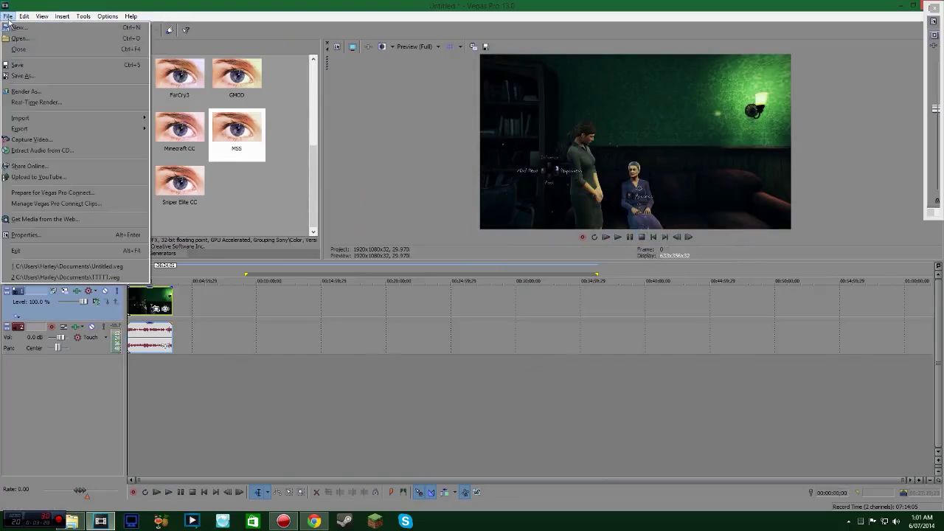
left_click(19, 90)
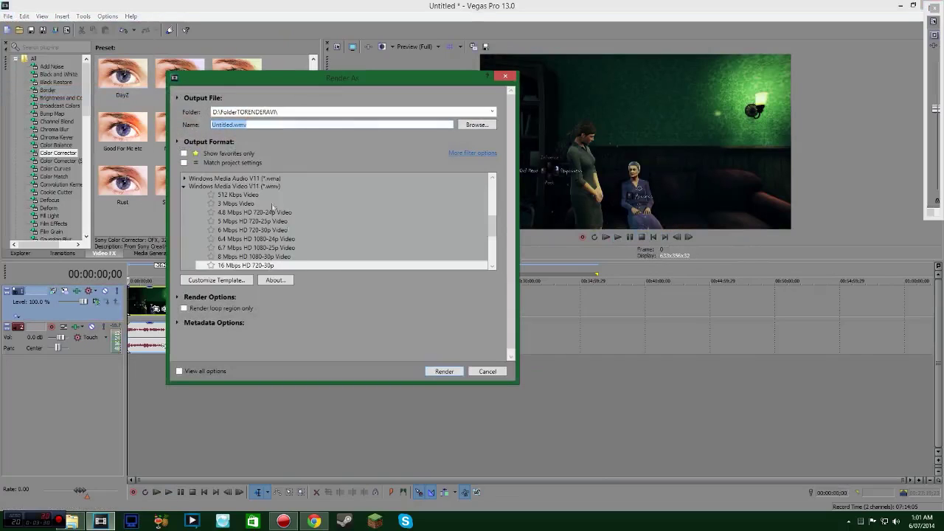
left_click(277, 265)
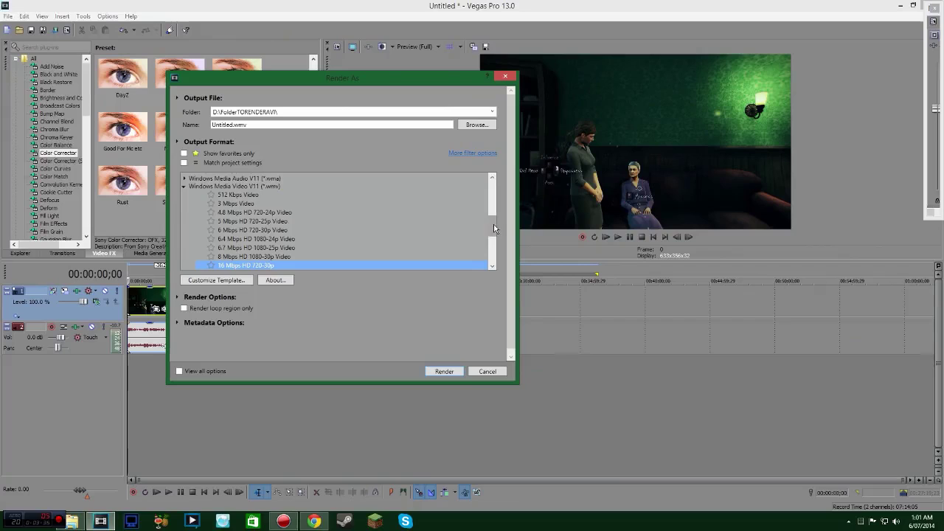
scroll(493, 220, "down", 1)
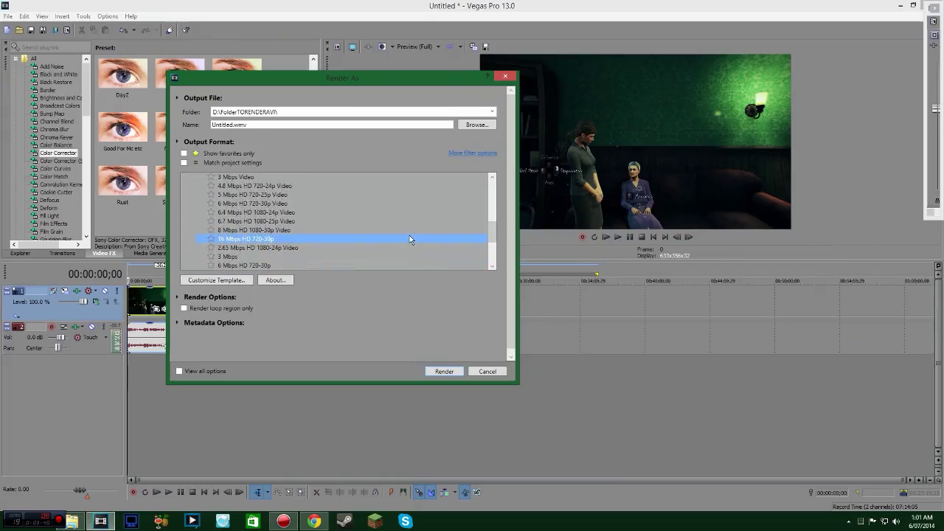
left_click(238, 281)
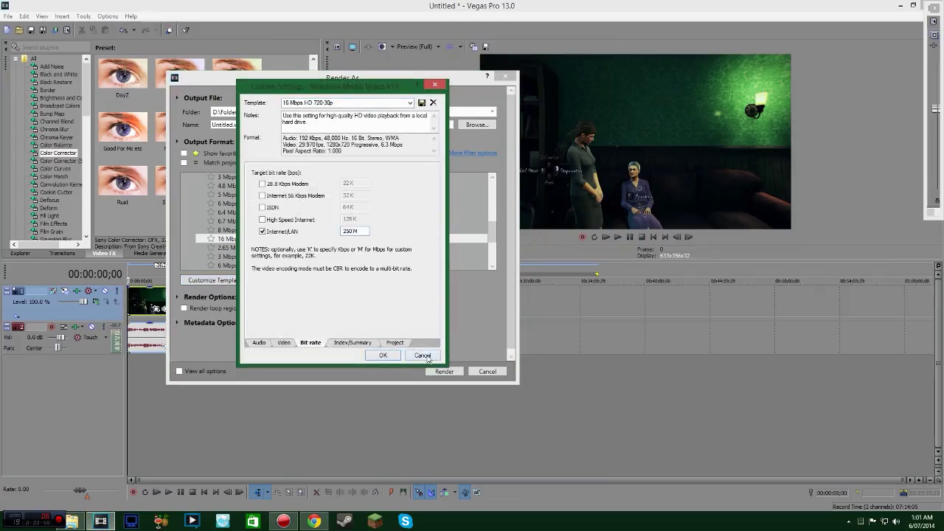
left_click(423, 356)
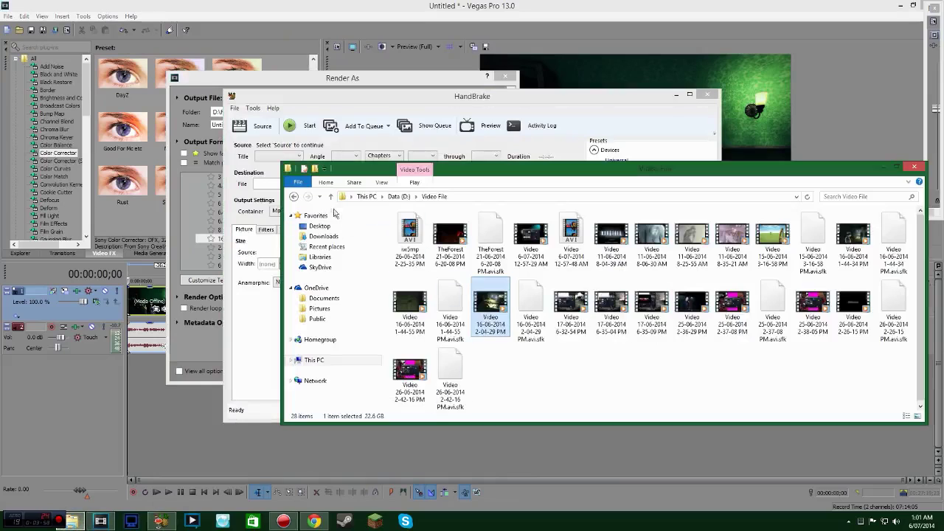
Look through the rendered videos in the D:\FolderTORENDERAVI folder in File Explorer.
left_click(331, 196)
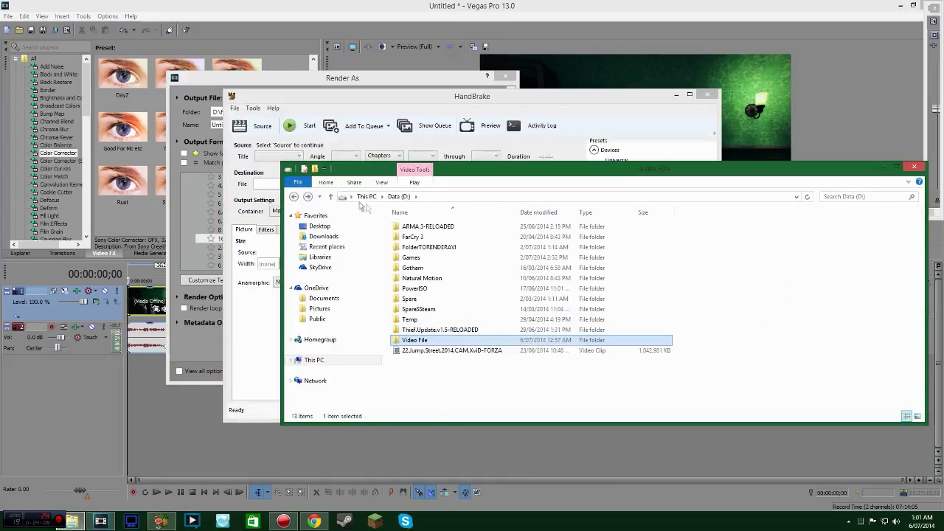
double_click(429, 247)
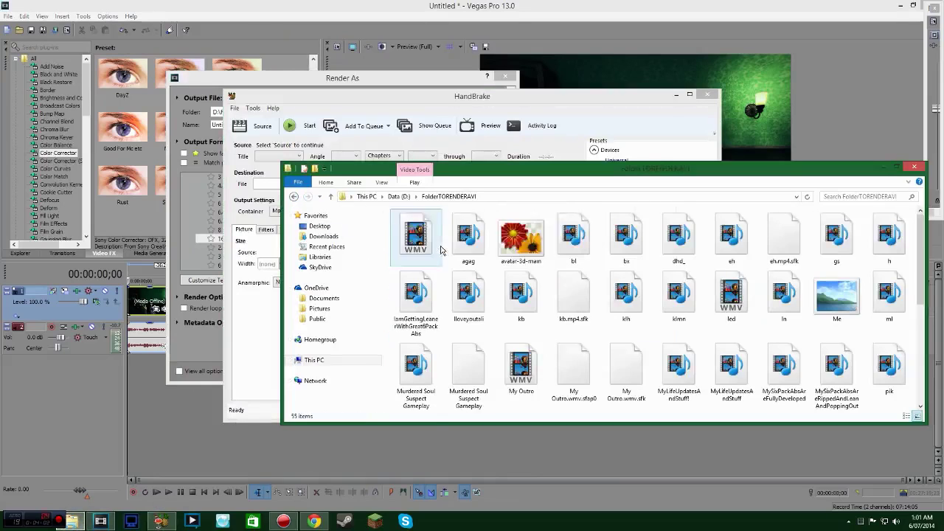
scroll(478, 279, "down", 2)
scroll(477, 279, "down", 2)
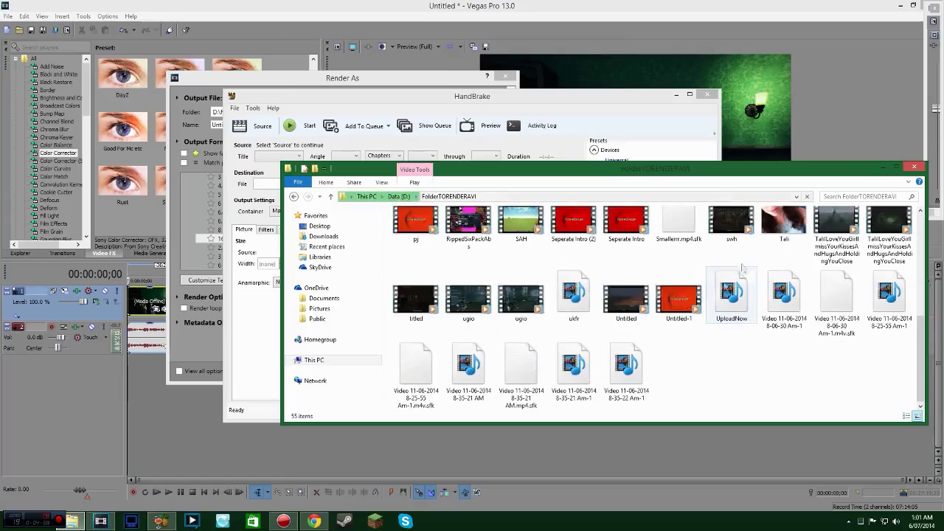
scroll(649, 339, "up", 3)
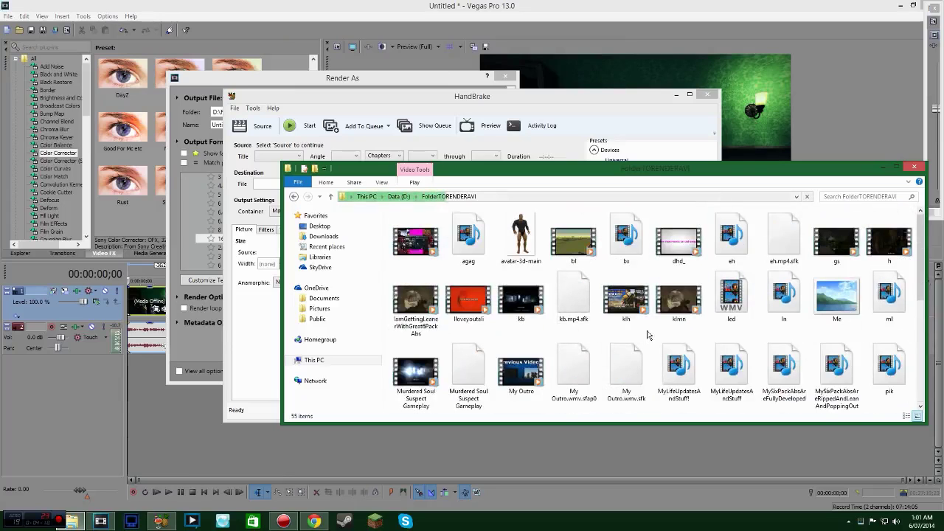
scroll(647, 334, "down", 1)
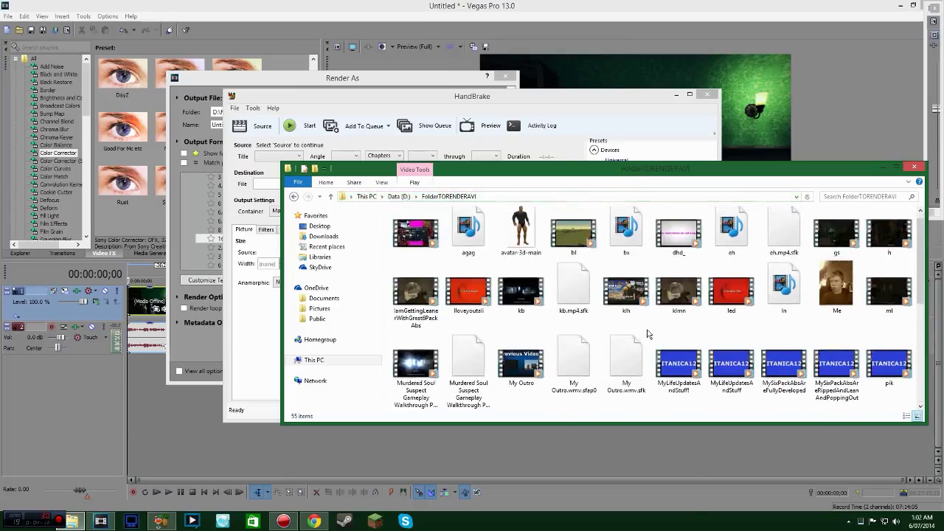
scroll(647, 334, "down", 3)
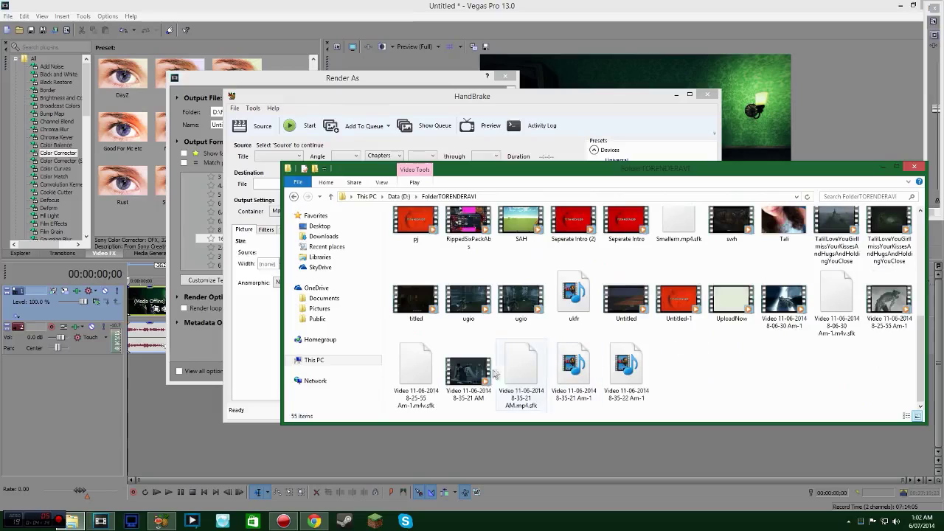
left_click(468, 368)
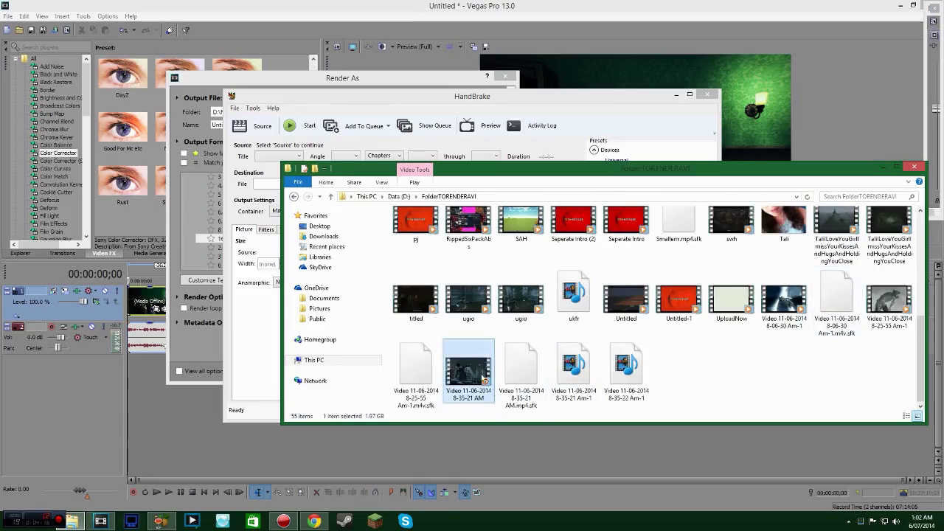
double_click(488, 376)
left_click(928, 481)
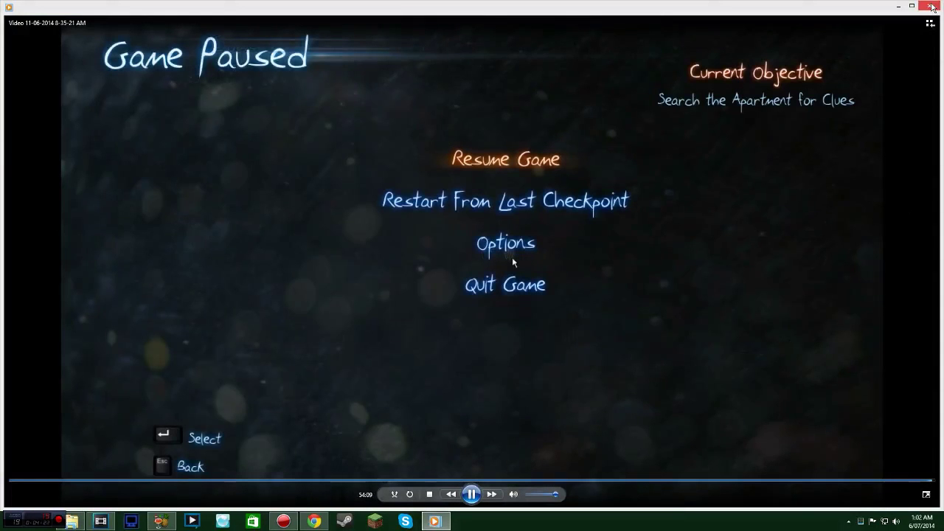
left_click(931, 6)
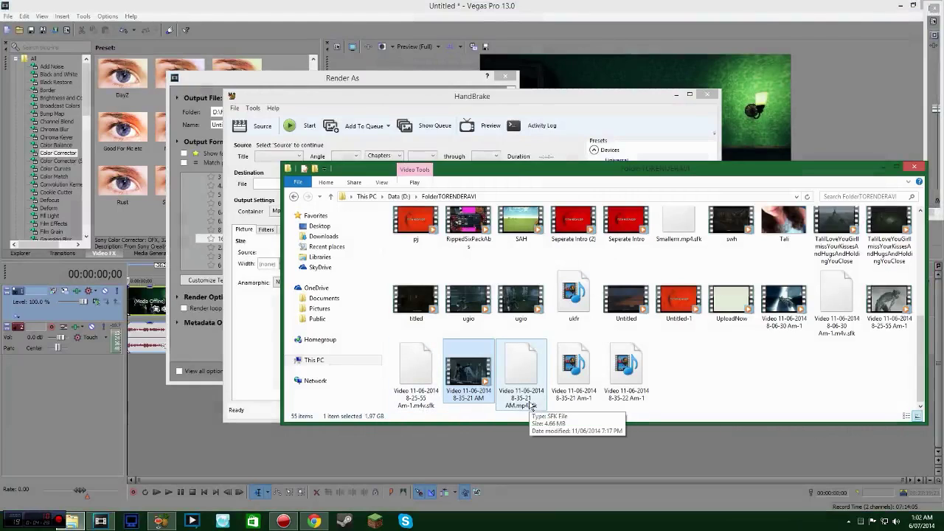
left_click(913, 167)
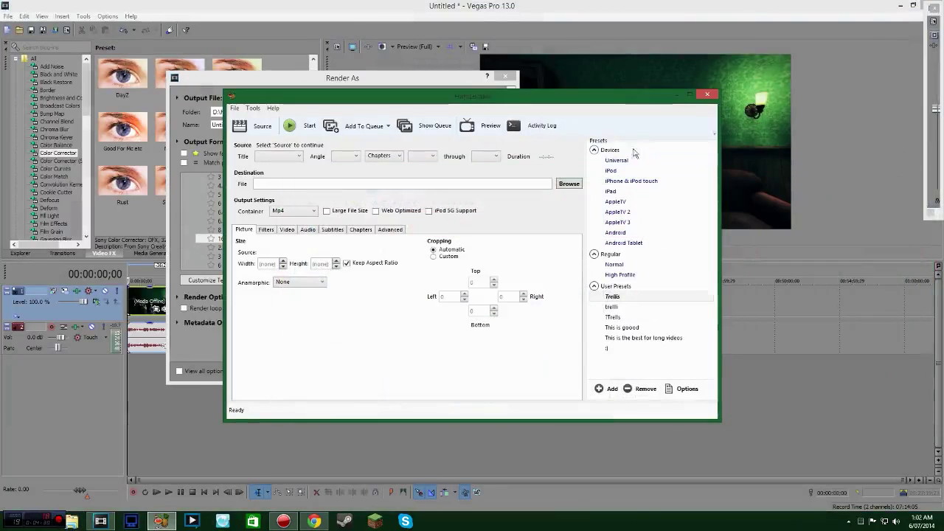
Return to the Vegas Pro render settings and reselect the 16 Mbps HD 720-30p template.
left_click(198, 295)
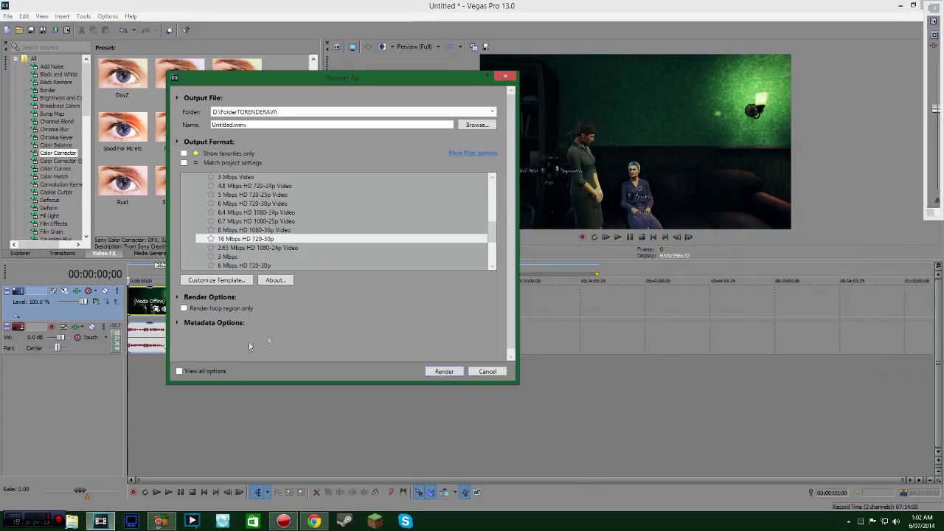
left_click(277, 241)
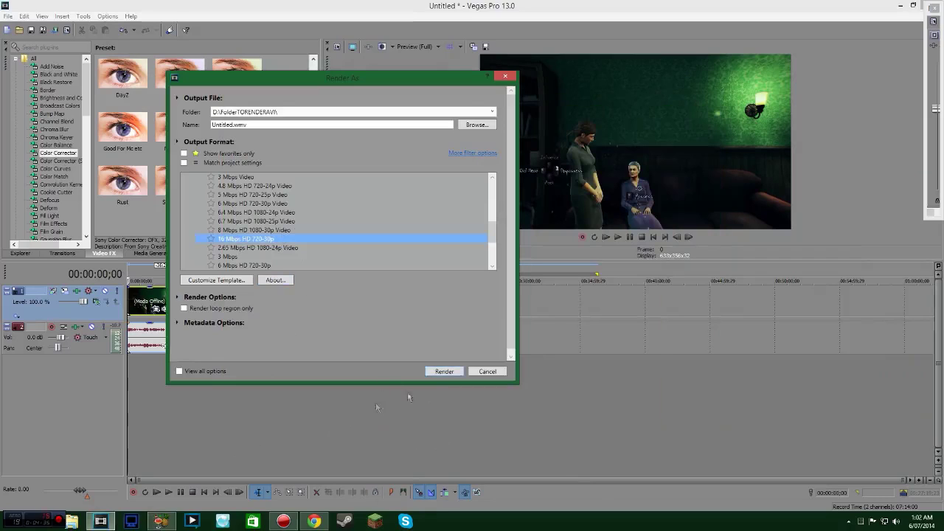
Switch to HandBrake, check its video and advanced settings, and load the Normal preset.
left_click(160, 520)
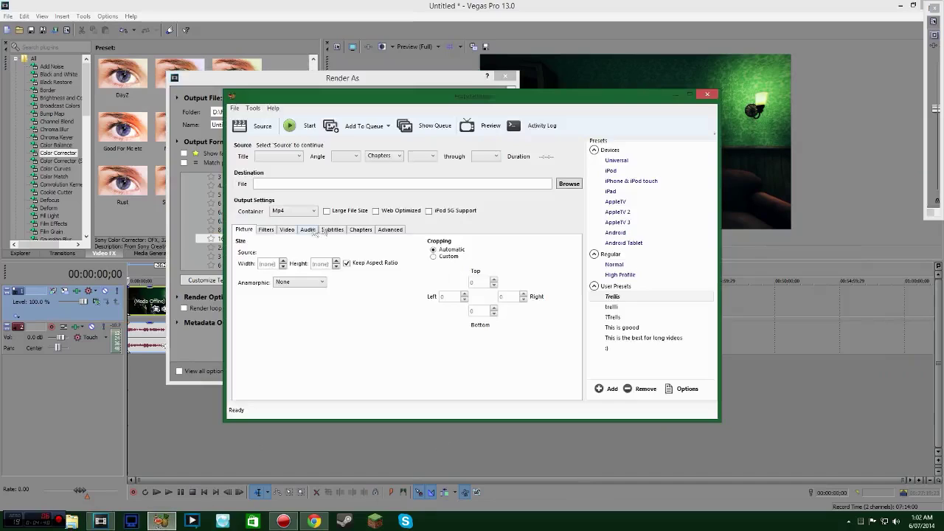
left_click(287, 229)
left_click(389, 229)
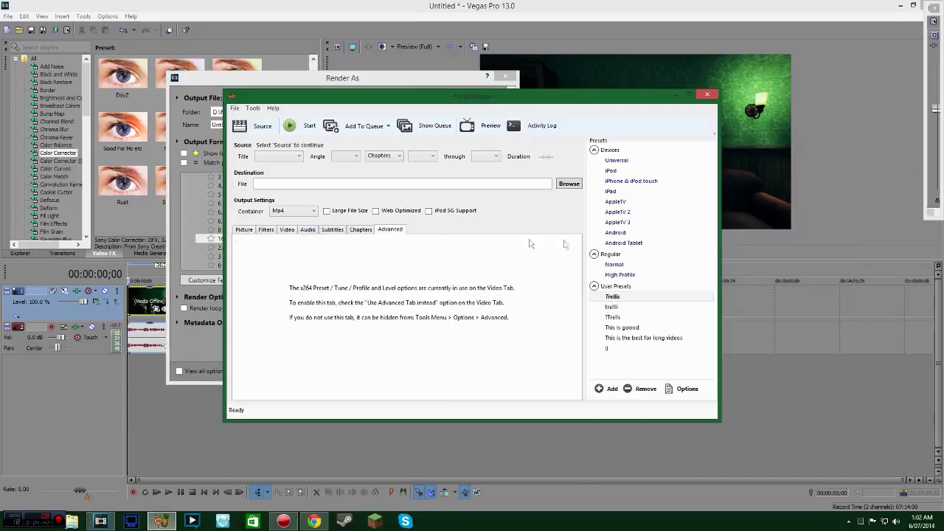
left_click(614, 263)
left_click(244, 230)
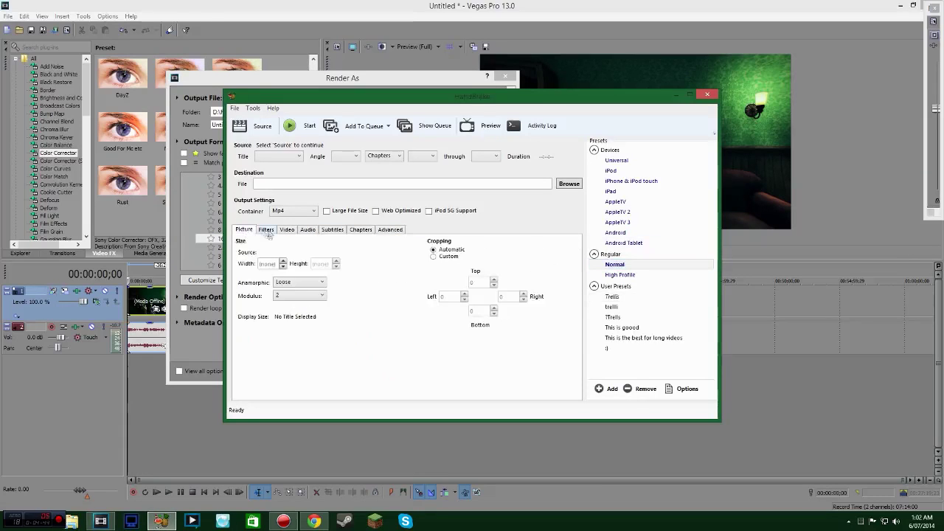
Check the anamorphic and filter settings, then enable Use Advanced Tab instead in the video settings.
left_click(321, 282)
left_click(310, 287)
left_click(266, 231)
left_click(287, 230)
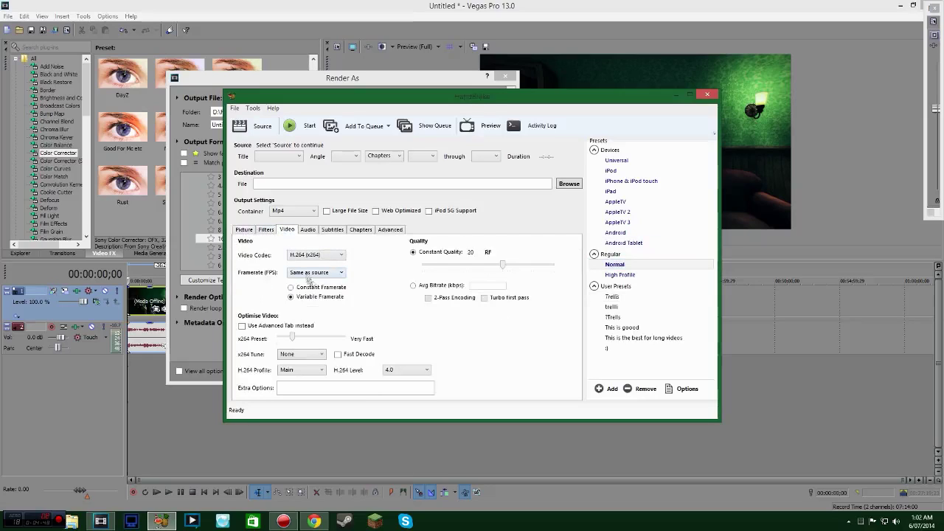
left_click(242, 326)
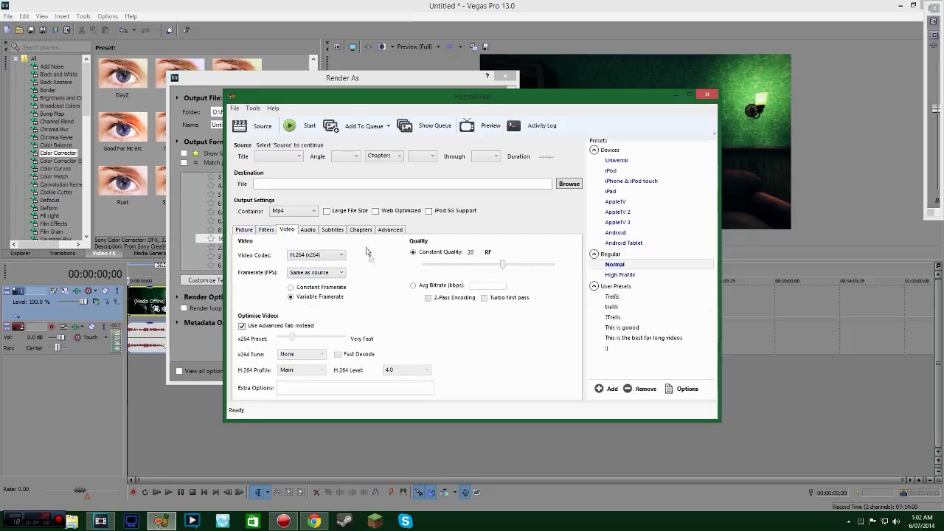
Review the available bitrate options for the audio track.
left_click(310, 230)
left_click(470, 270)
left_click(466, 318)
left_click(470, 270)
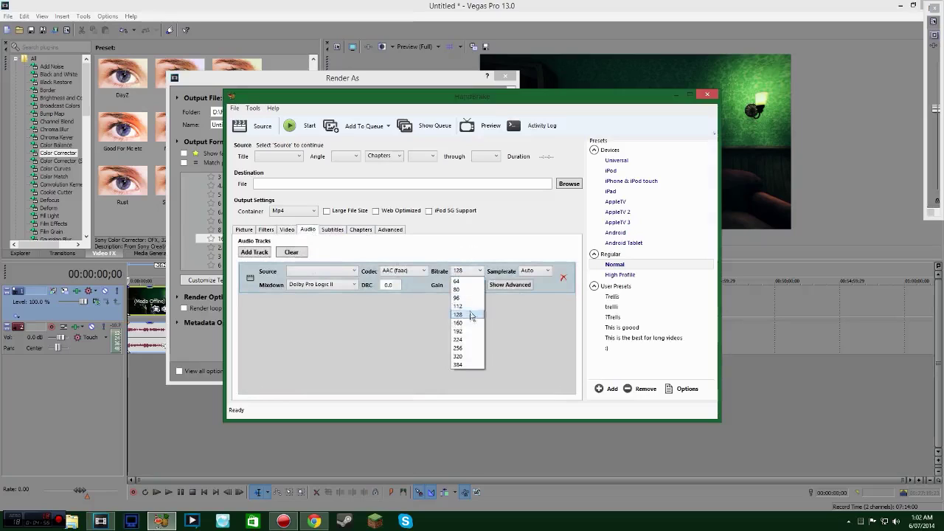
left_click(466, 322)
Check the Pyramidal B-Frames options and compare the Trellis user preset before reloading the Normal preset.
left_click(389, 230)
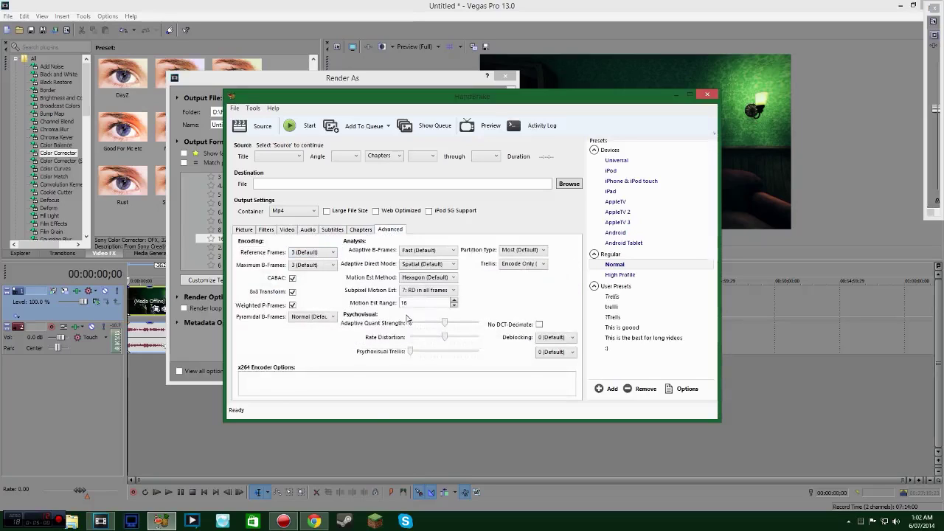
left_click(331, 317)
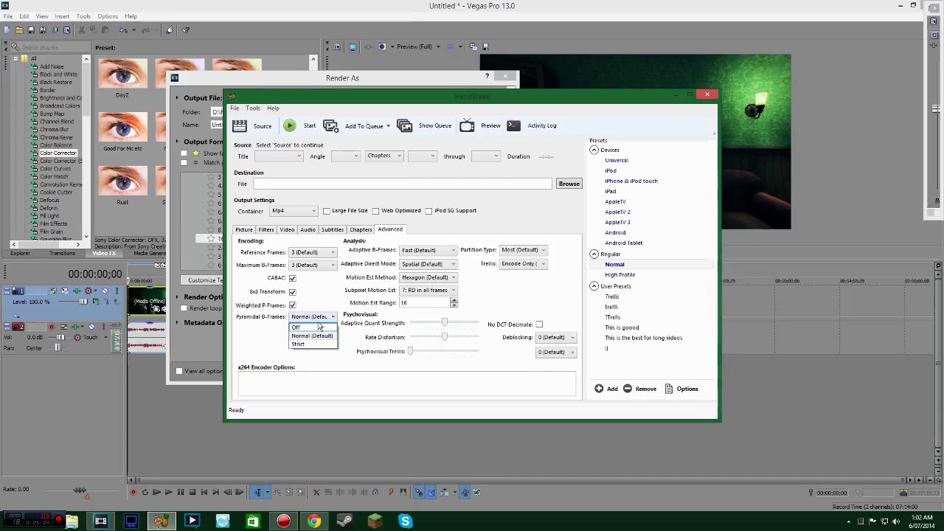
left_click(617, 305)
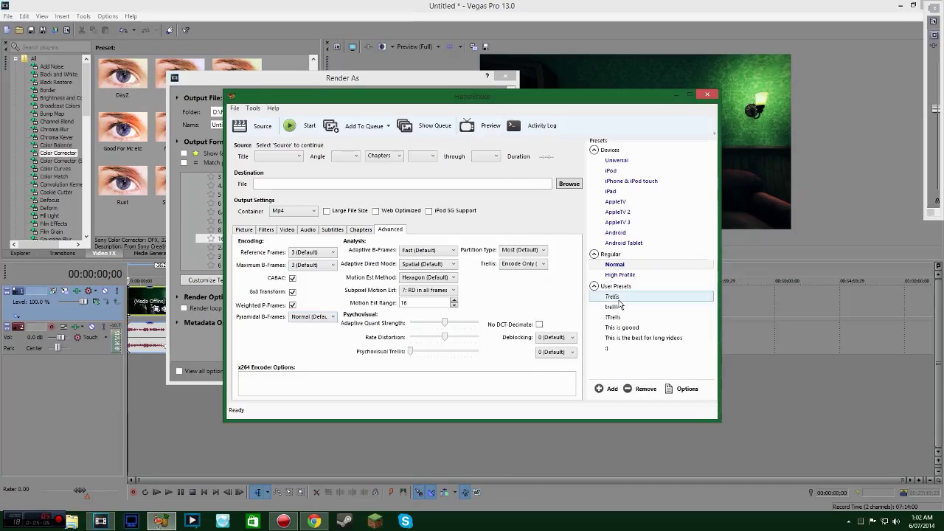
left_click(615, 298)
left_click(613, 264)
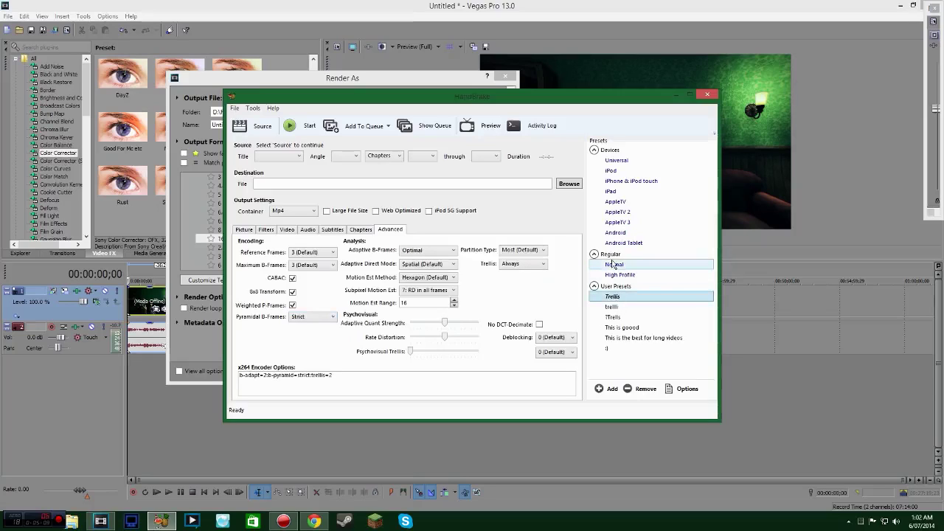
Enable Use Advanced Tab instead for the video and set Pyramidal B-Frames to Strict.
left_click(287, 230)
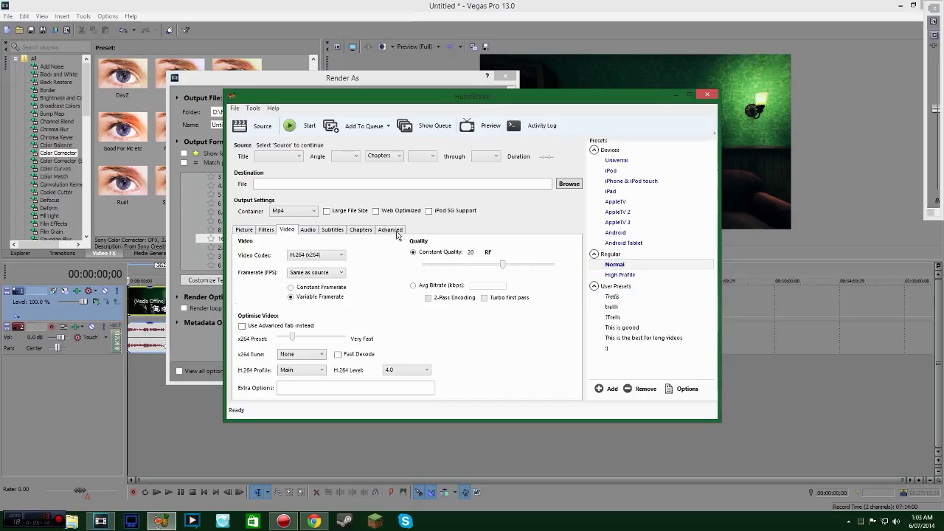
left_click(390, 229)
left_click(286, 230)
left_click(243, 325)
left_click(392, 229)
left_click(313, 316)
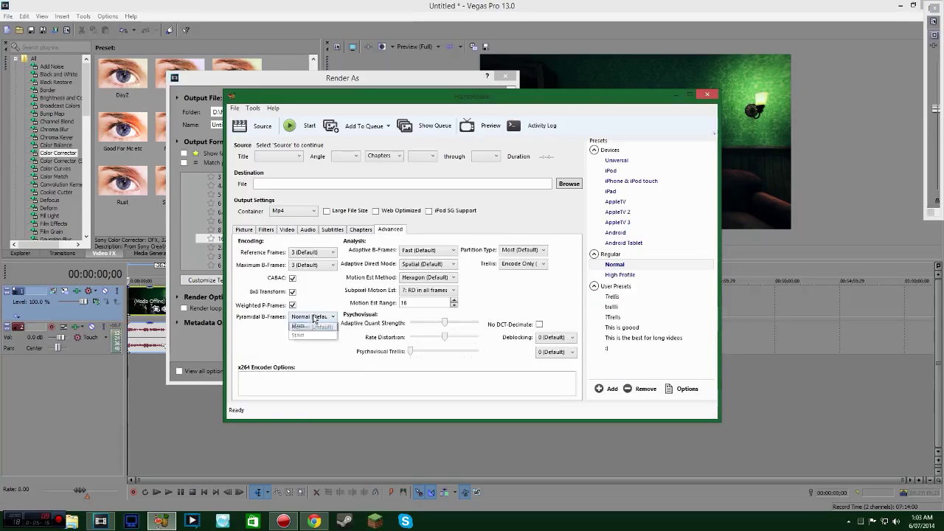
left_click(299, 344)
Review the Adaptive B-Frames, Adaptive Direct Mode and motion estimation options, keeping their defaults.
left_click(423, 251)
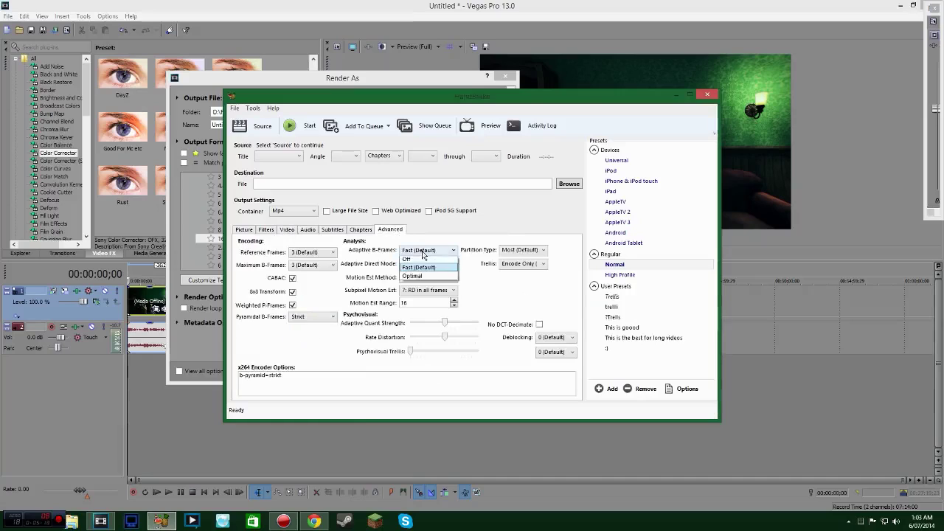
left_click(419, 269)
left_click(427, 263)
left_click(424, 287)
left_click(434, 277)
left_click(434, 277)
left_click(434, 295)
left_click(434, 295)
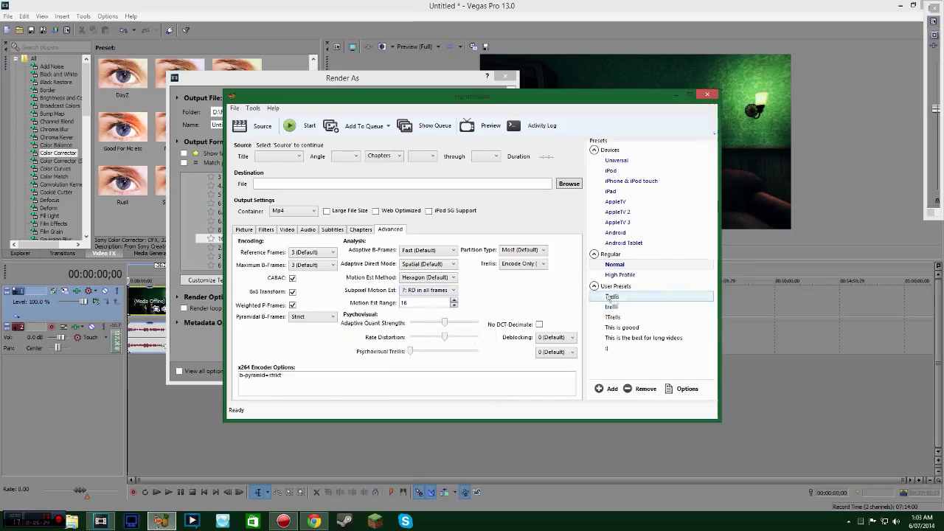
Load the Trellis user preset and check its Adaptive B-Frames setting.
left_click(628, 297)
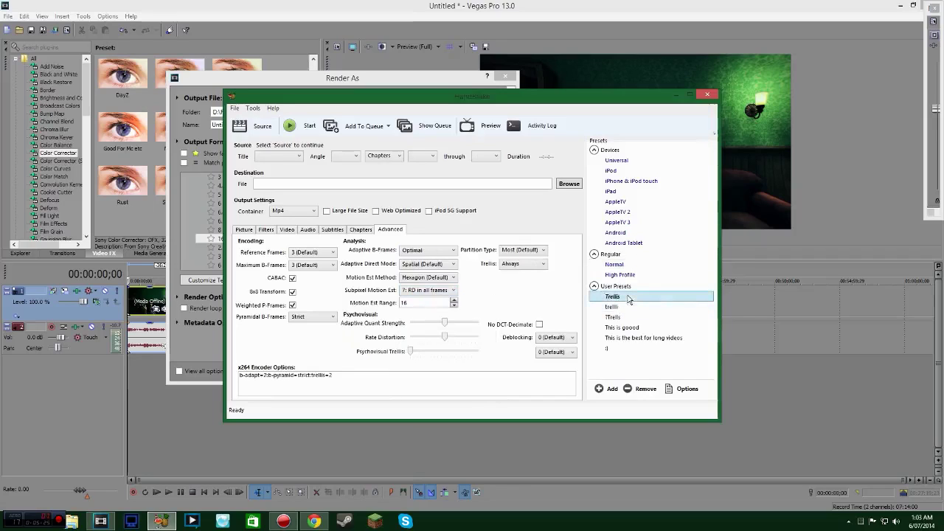
left_click(442, 252)
left_click(448, 257)
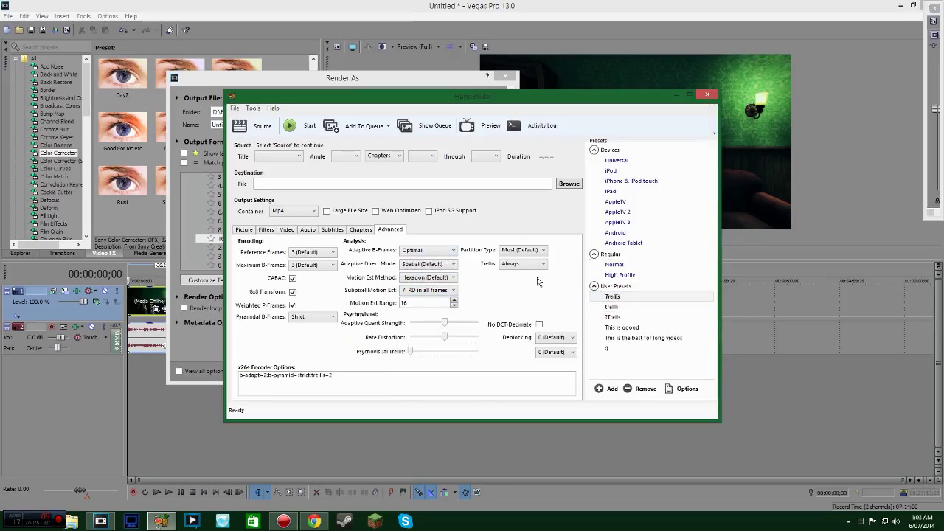
Reload the Normal preset, enable Use Advanced Tab instead, and show the advanced encoder settings.
left_click(614, 264)
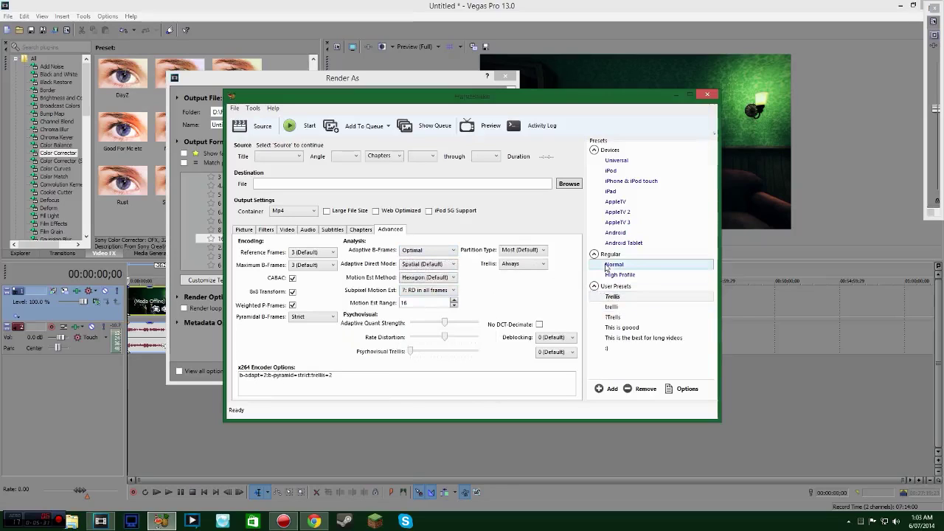
left_click(287, 229)
left_click(242, 325)
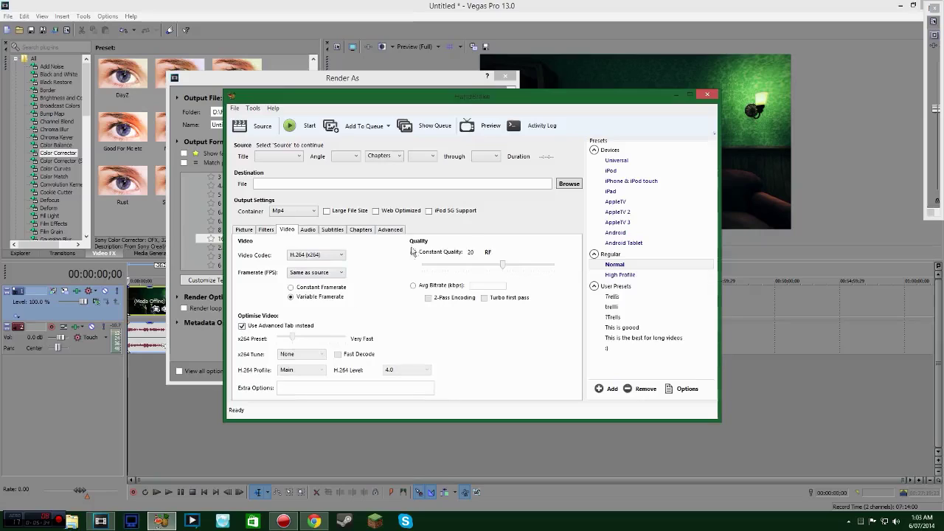
left_click(390, 230)
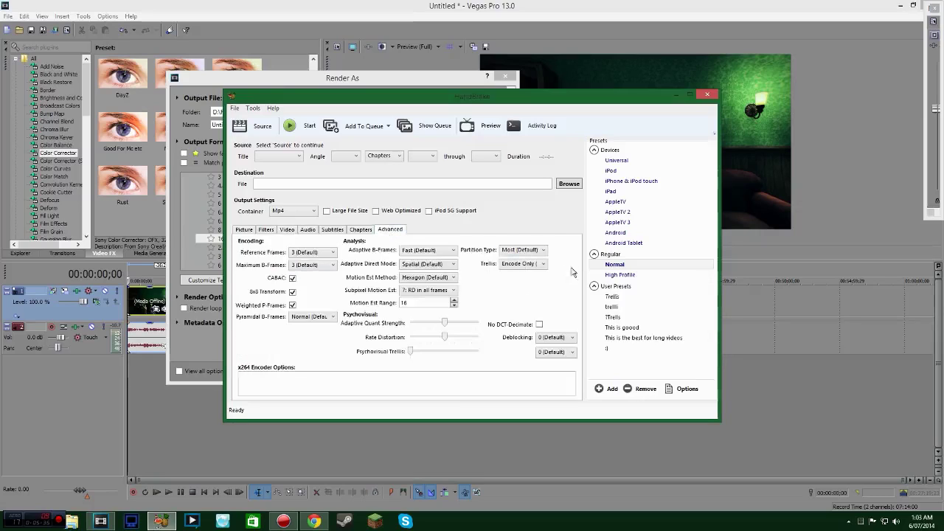
Load the Trellis user preset and check its Trellis option and constant quality value.
left_click(617, 297)
left_click(522, 269)
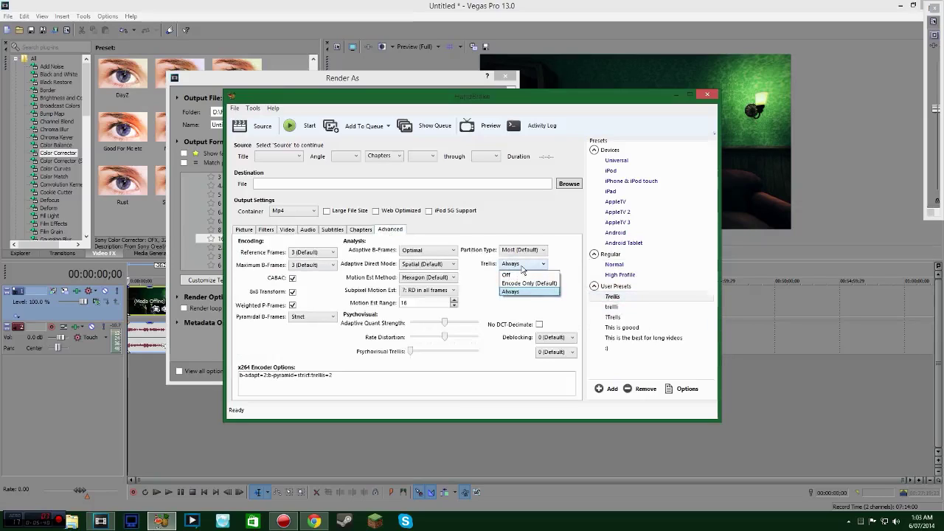
left_click(522, 269)
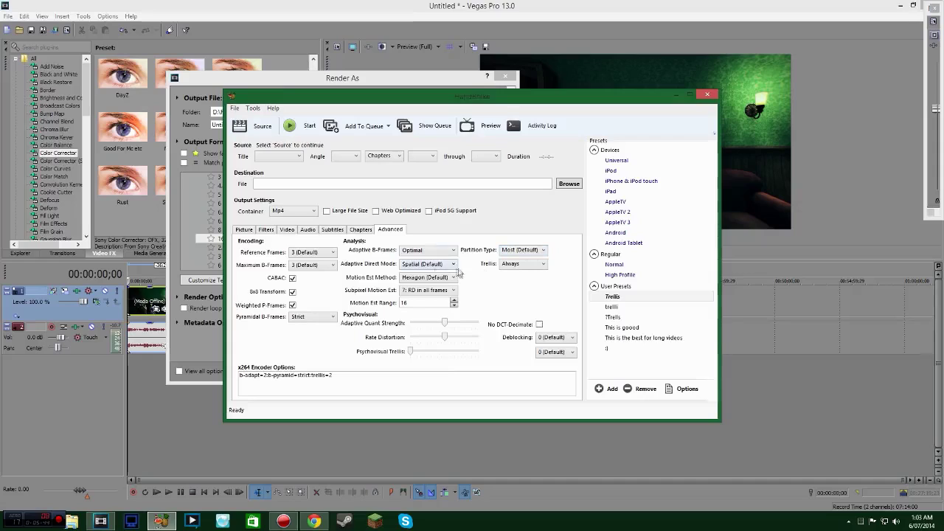
left_click(285, 230)
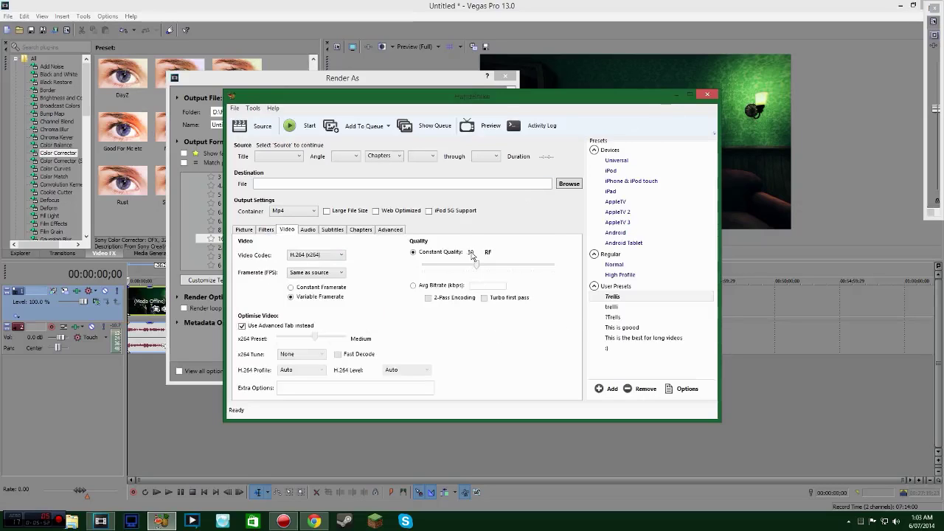
Switch to the YouTube channel in Chrome and briefly play the upload Murdered Soul Suspect Part 4 in a new tab.
left_click(682, 96)
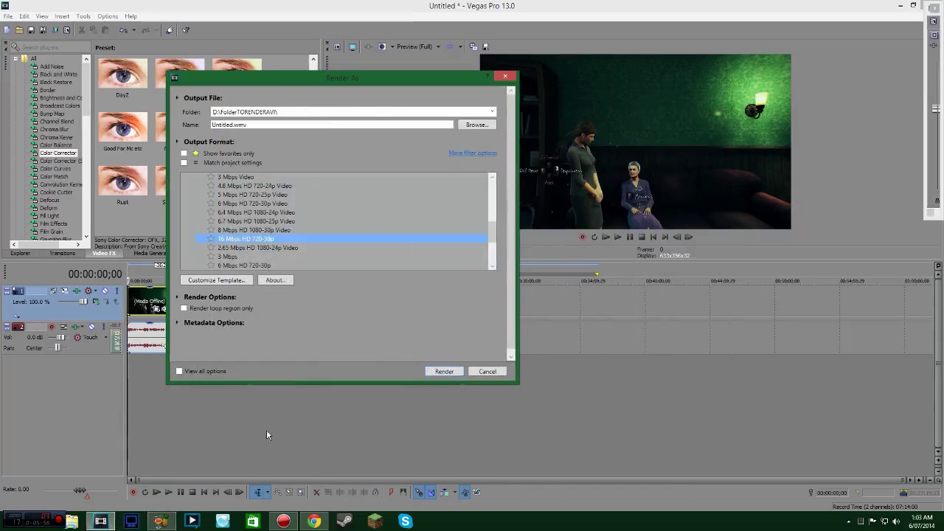
left_click(314, 521)
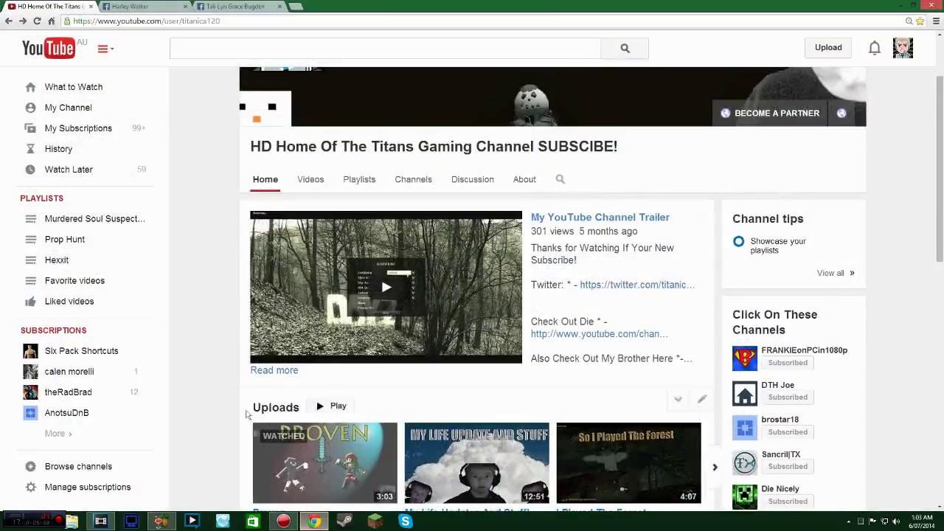
scroll(225, 377, "down", 2)
left_click(713, 376)
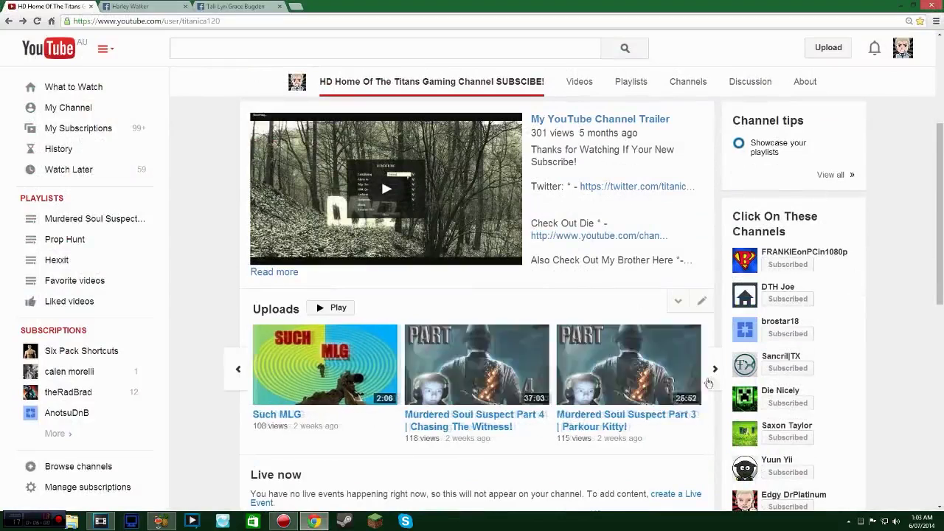
middle_click(480, 364)
left_click(144, 6)
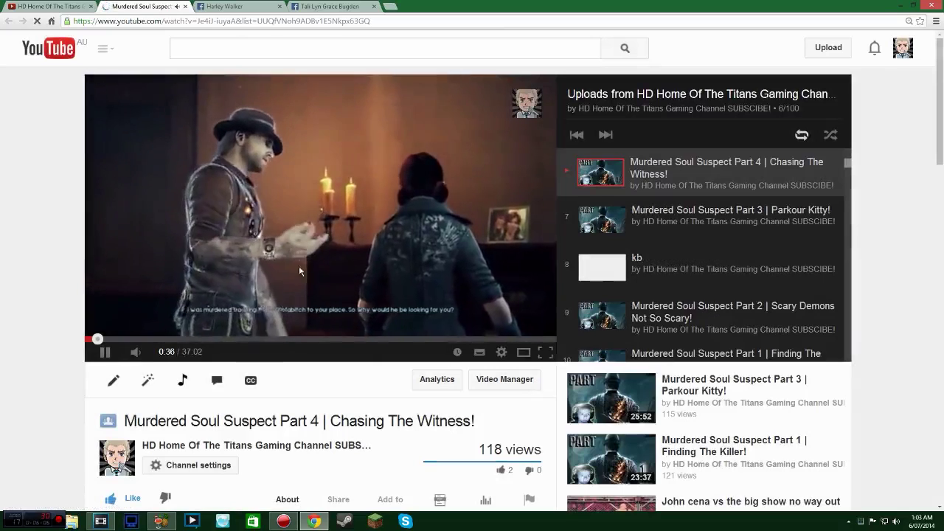
left_click(302, 197)
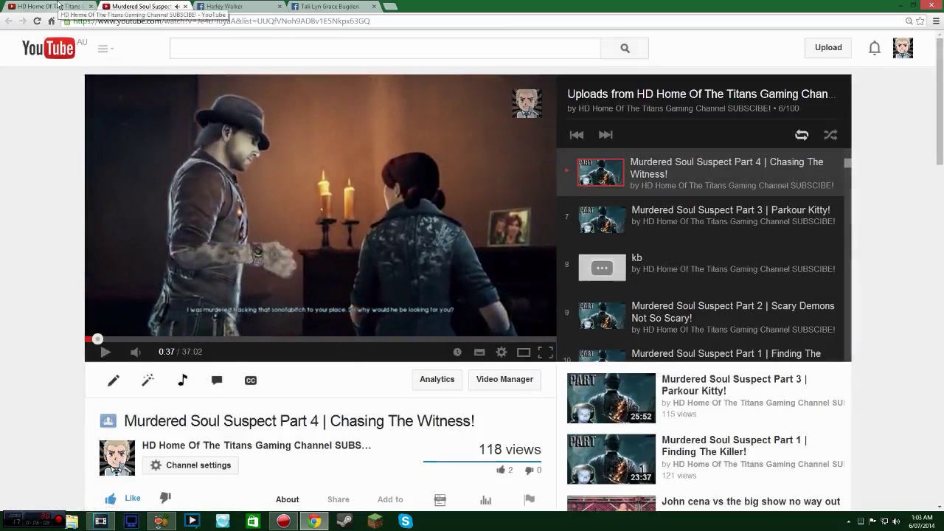
key("ctrl+w")
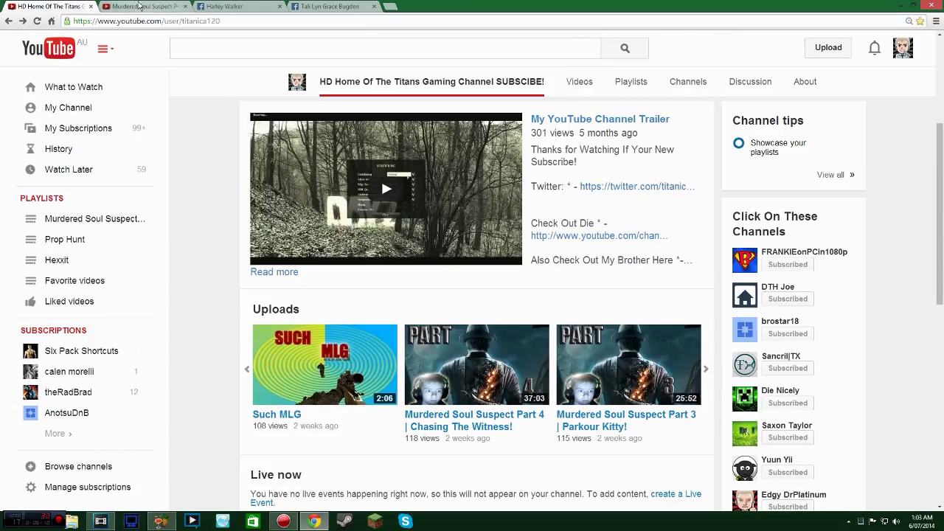
Play the upload Murdered Soul Suspect Part 3 muted from about 1:30, then close its tab.
middle_click(324, 357)
left_click(137, 6)
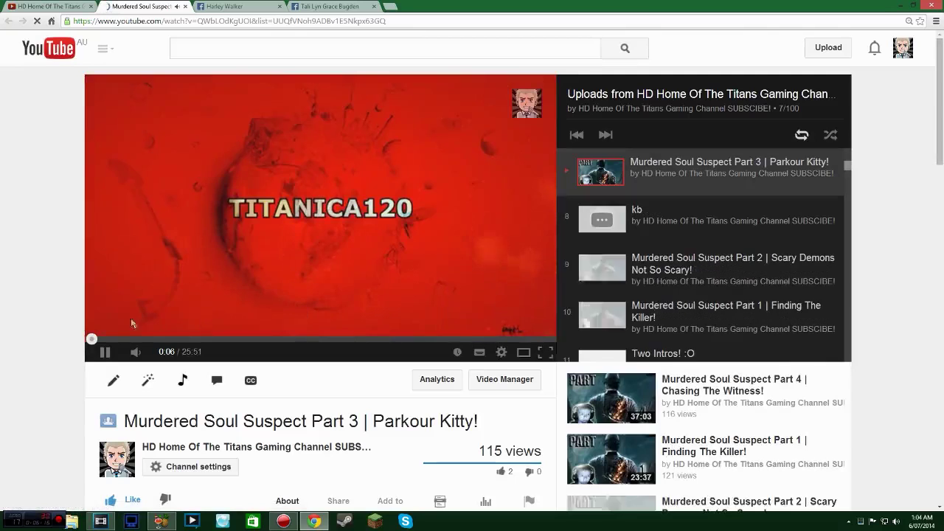
left_click(136, 352)
left_click(113, 340)
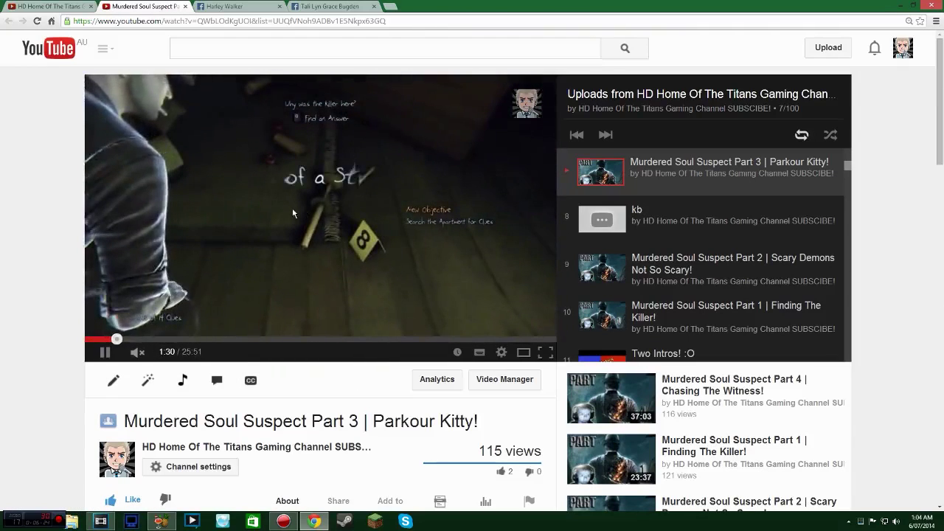
left_click(185, 6)
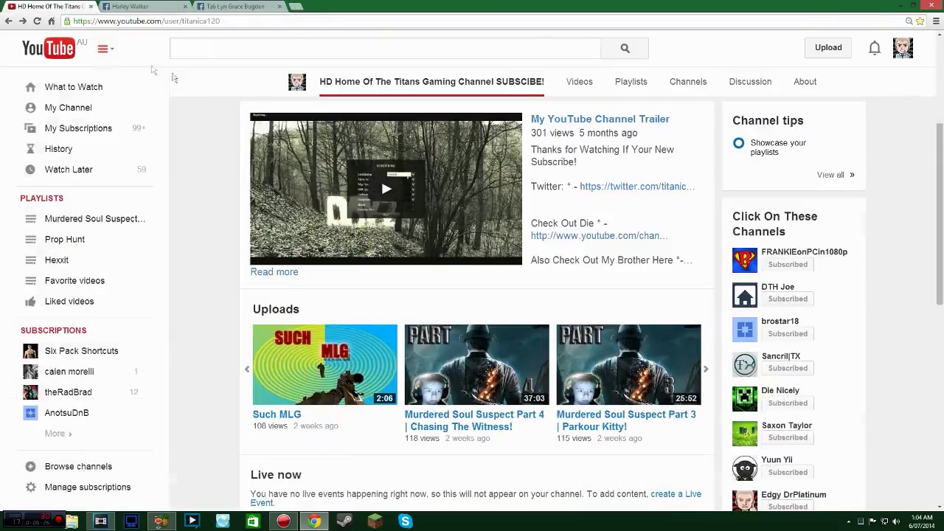
Close the two Facebook tabs and load speedtest.net in a new tab.
left_click(294, 7)
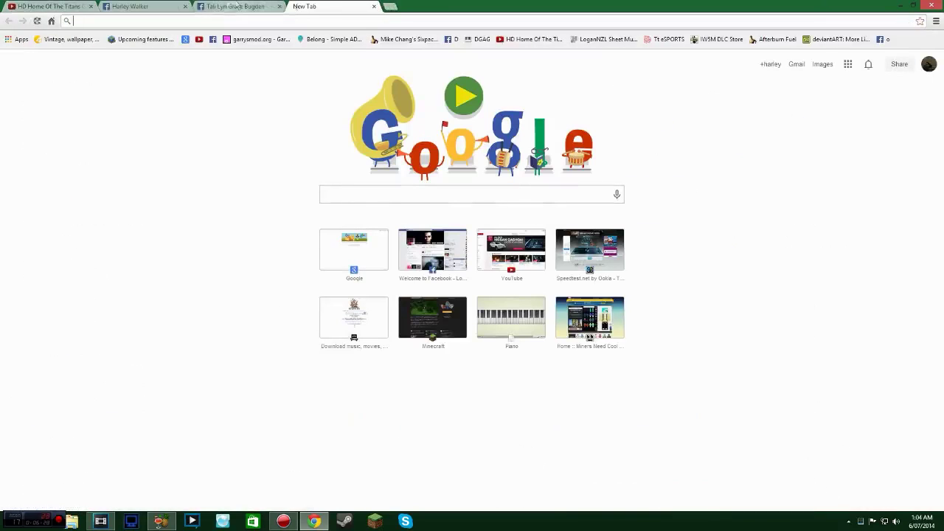
left_click(185, 6)
left_click(185, 6)
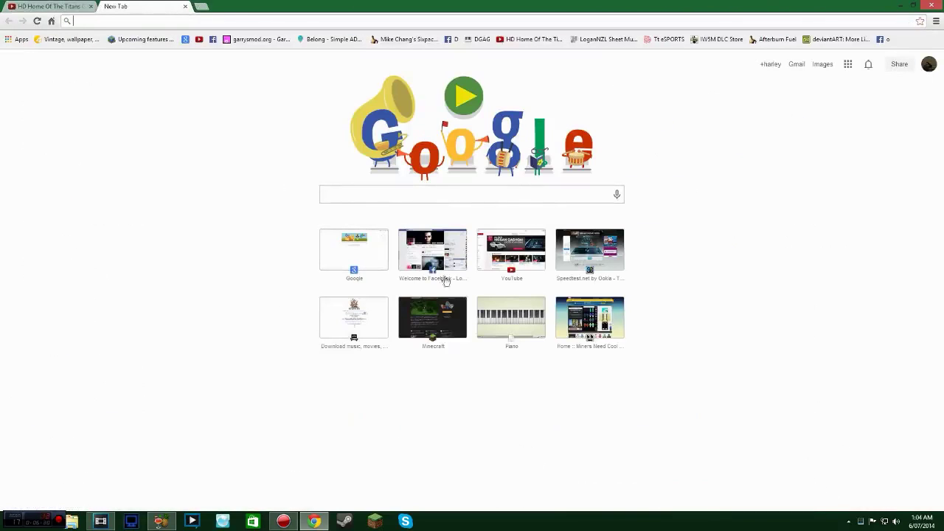
left_click(589, 250)
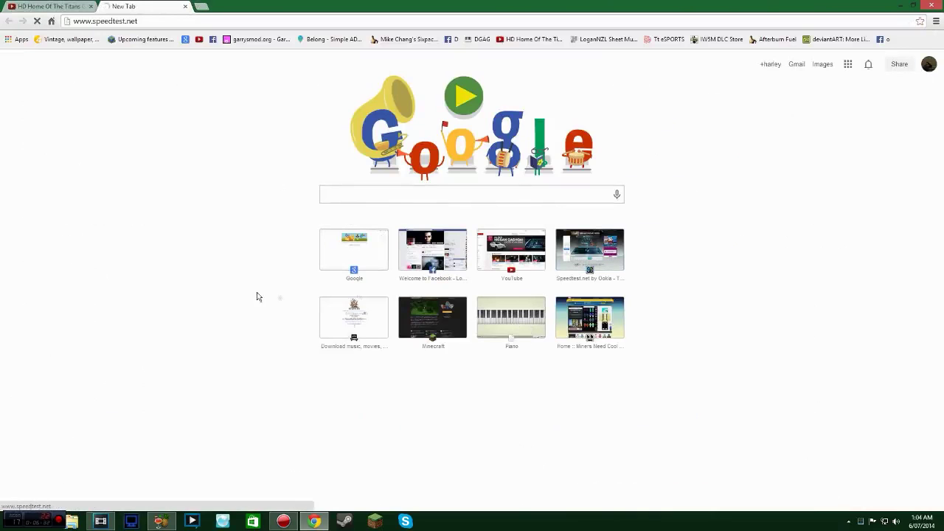
Return to the YouTube channel page and browse through its uploads.
key("ctrl+Tab")
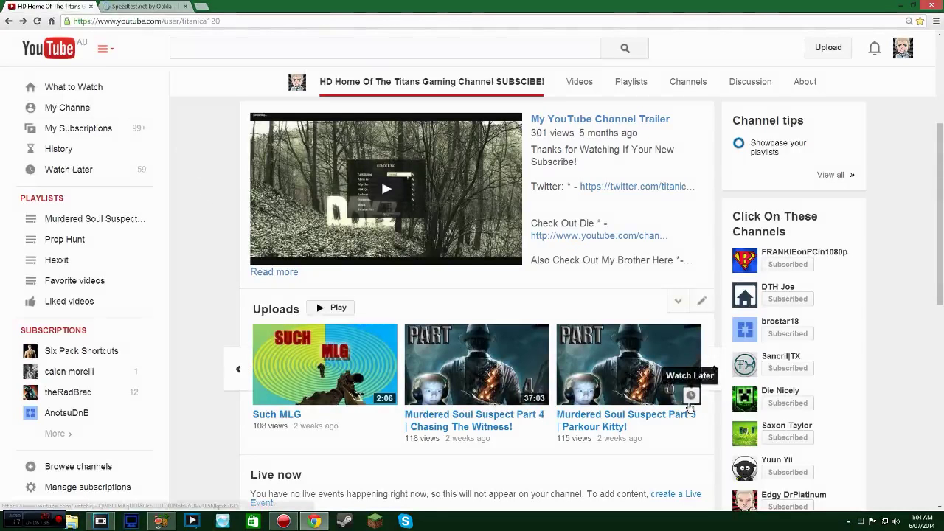
left_click(714, 374)
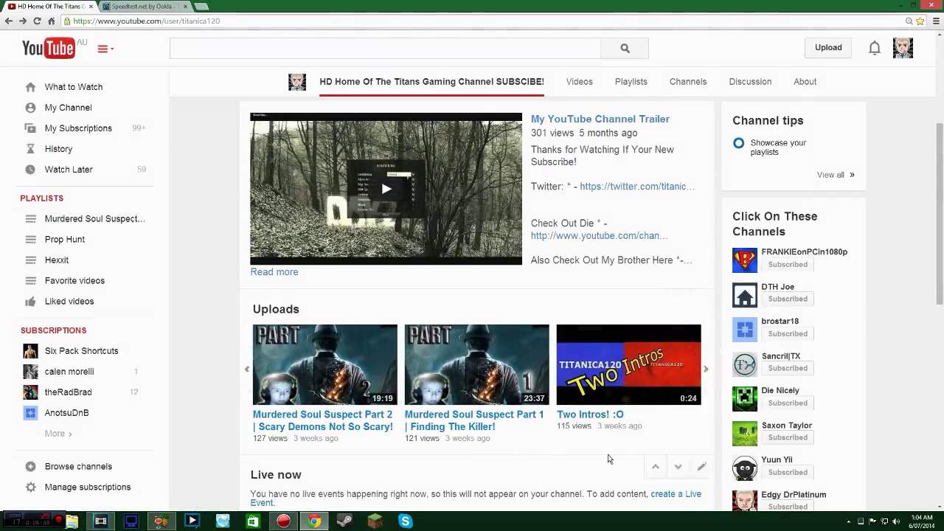
left_click(239, 369)
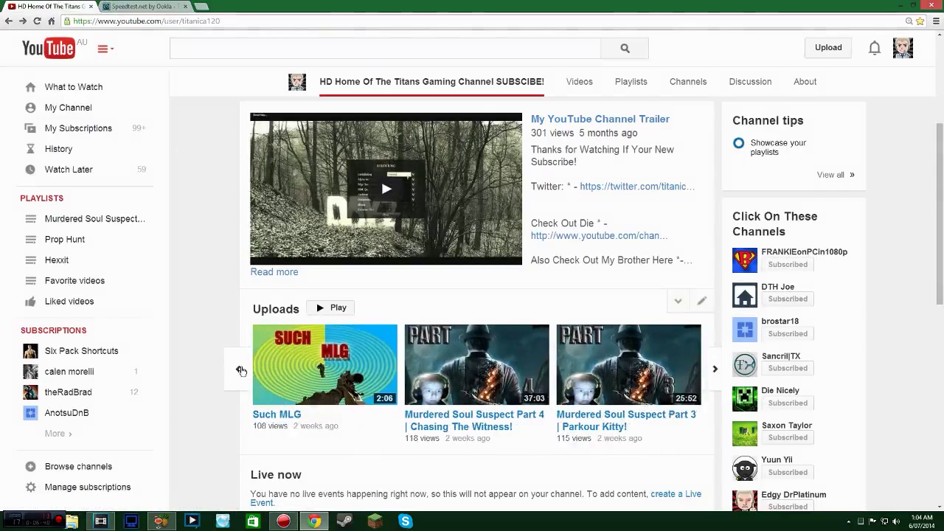
left_click(241, 370)
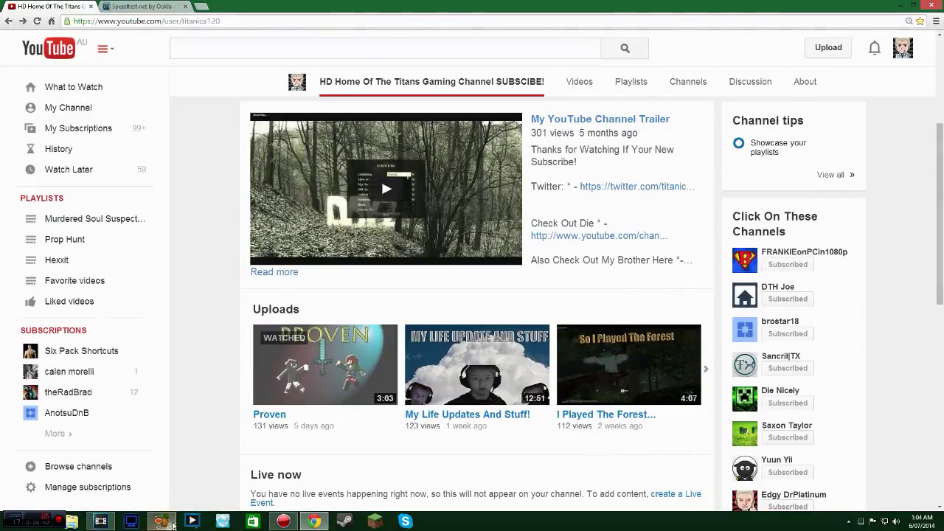
Switch to the Speedtest.net tab in Chrome and run an internet speed test.
left_click(284, 522)
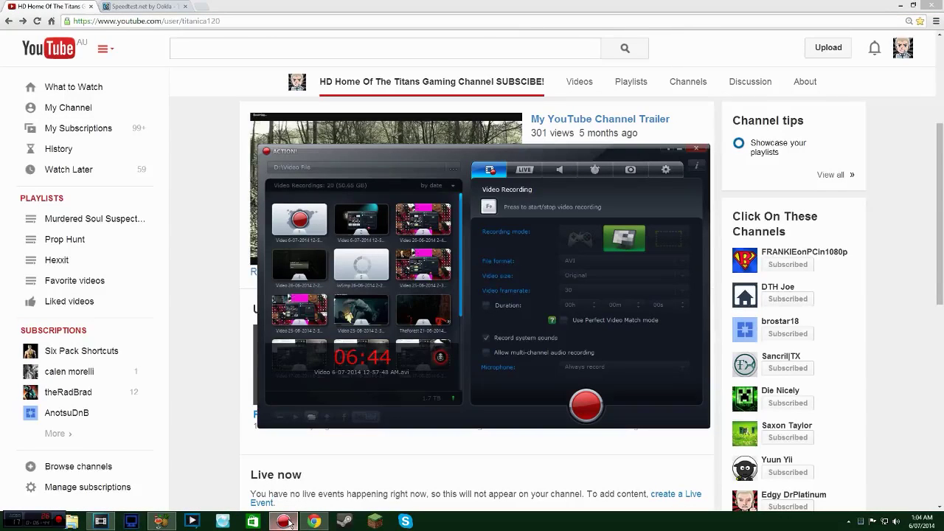
left_click(190, 254)
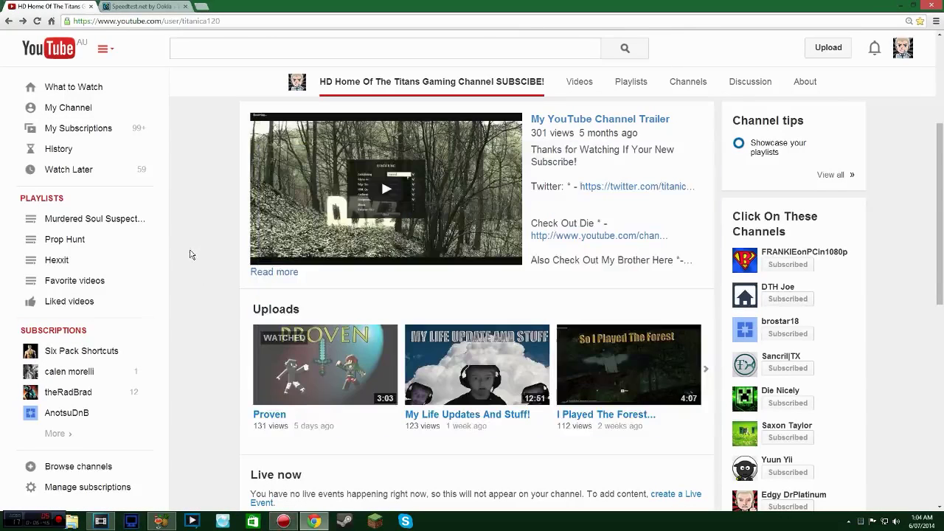
left_click(140, 6)
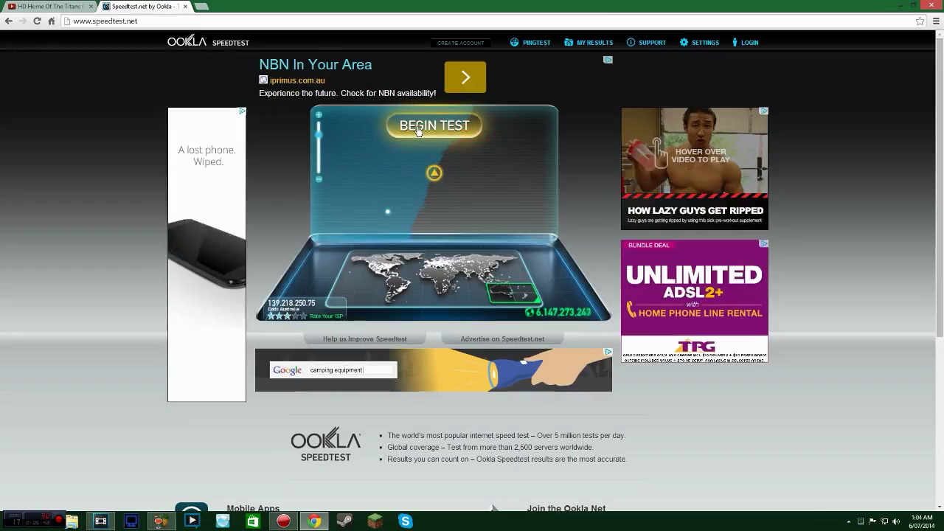
left_click(417, 130)
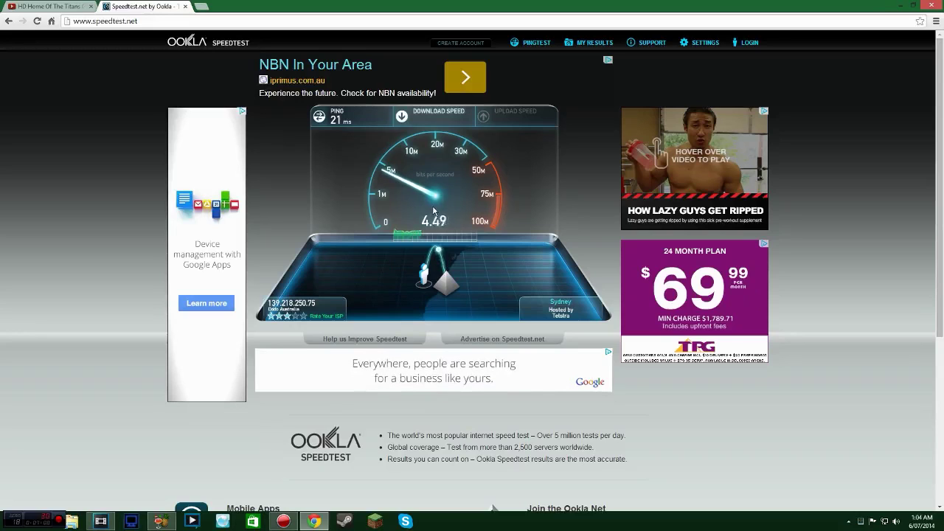
Switch to Vegas Pro and start rendering Untitled.wmv with the 16 Mbps HD 720-30p template, overwriting the existing file.
key("alt+Tab")
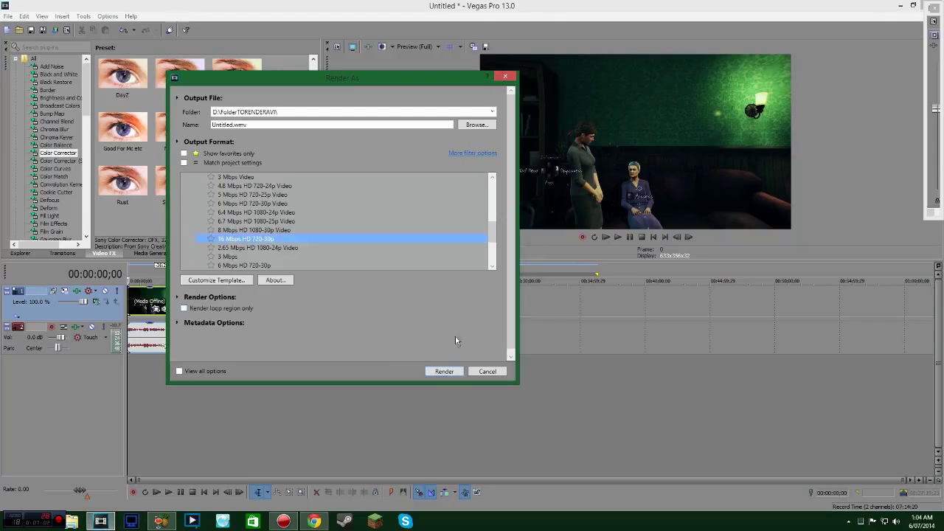
left_click(445, 371)
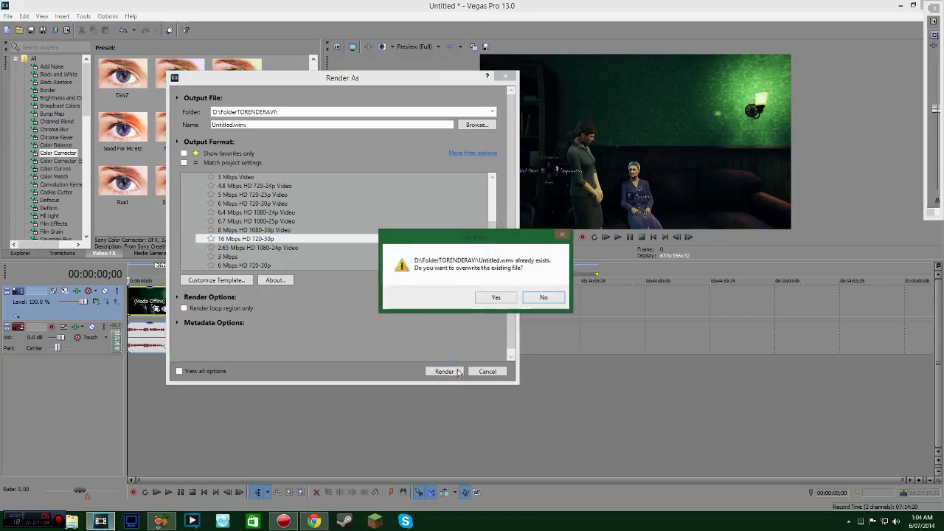
left_click(496, 297)
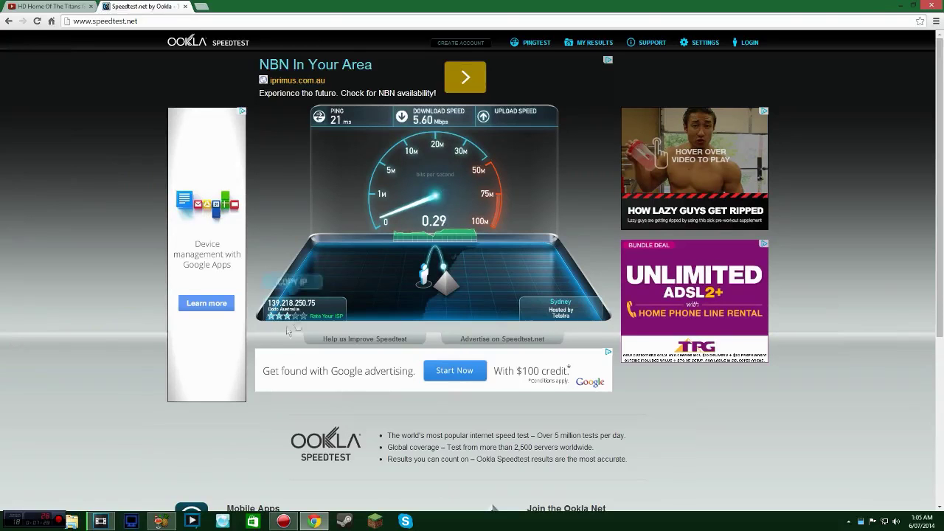
Return to Vegas Pro, cancel the Untitled.wmv render and minimise the editor window.
left_click(101, 522)
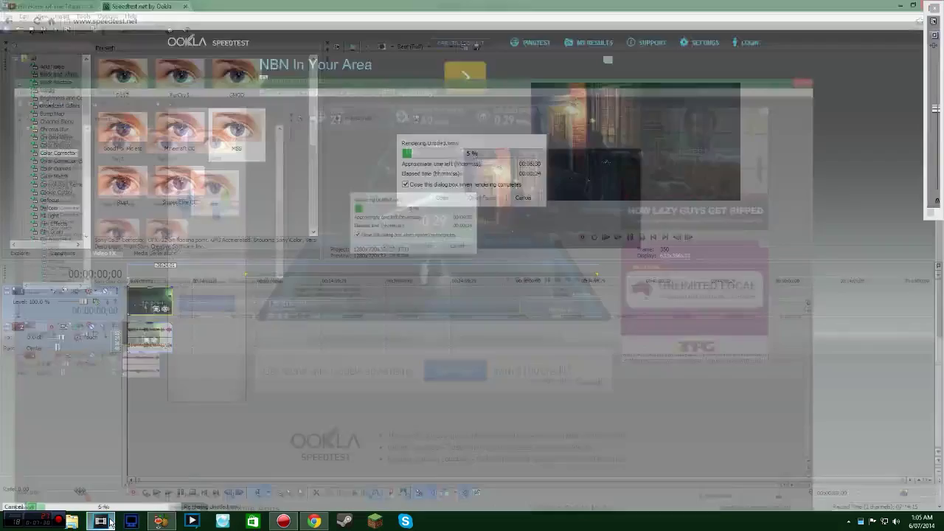
left_click(109, 522)
left_click(109, 522)
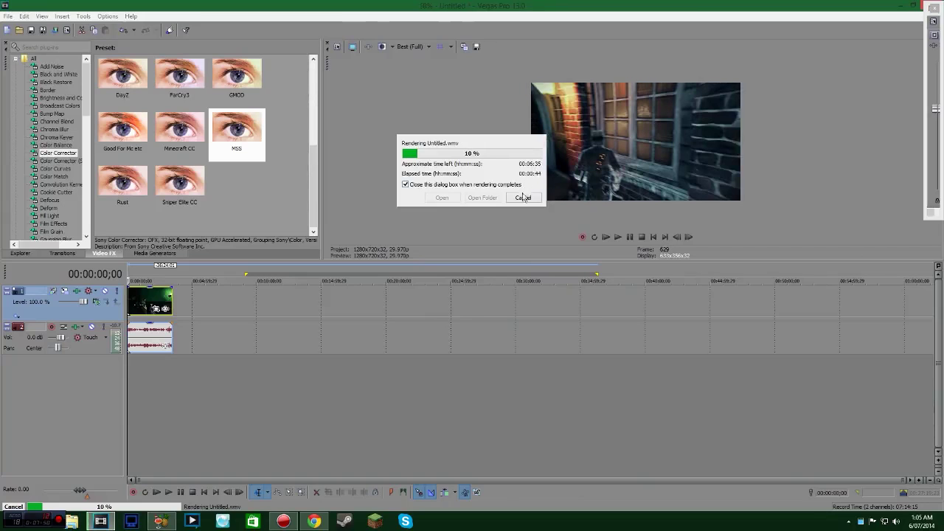
left_click(520, 206)
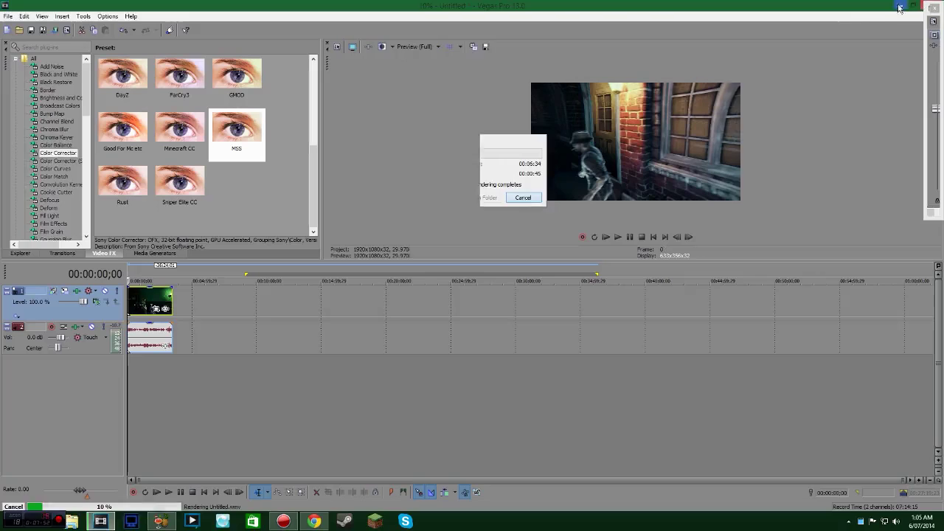
left_click(901, 5)
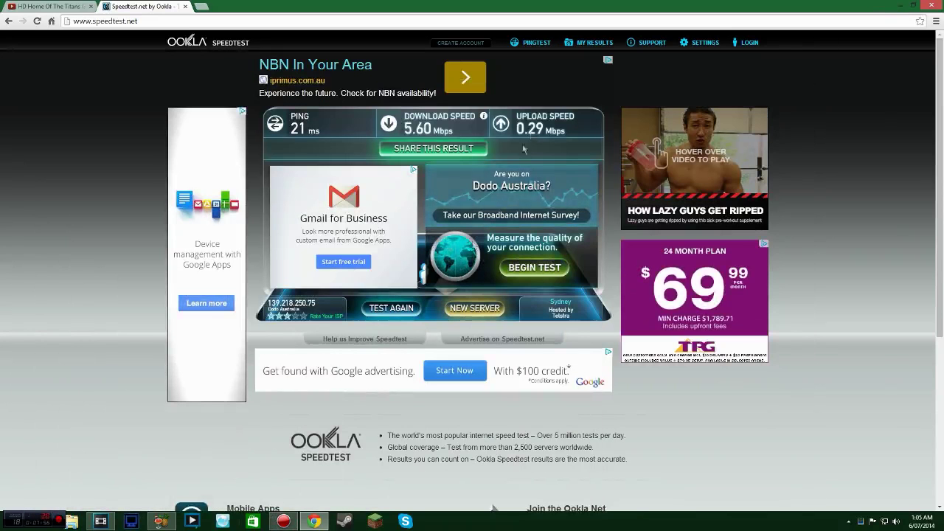
Minimise Chrome and open FolderTORENDERAVI on the Data (D:) drive in File Explorer, after a look into the Video File folder.
left_click(317, 524)
left_click(72, 521)
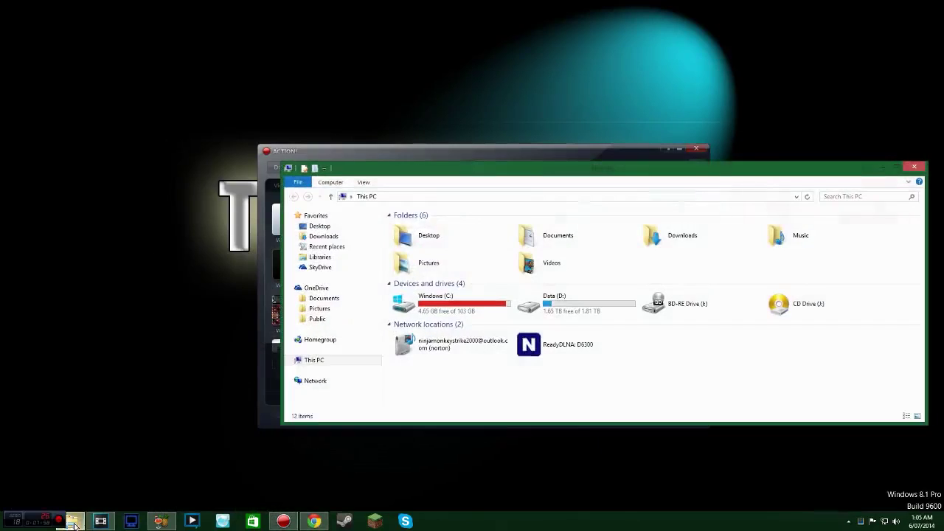
double_click(595, 304)
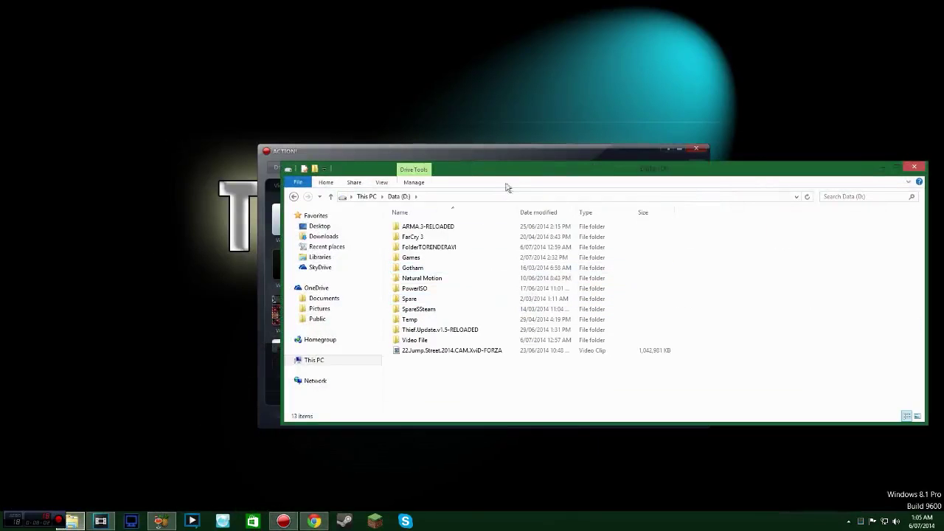
double_click(417, 340)
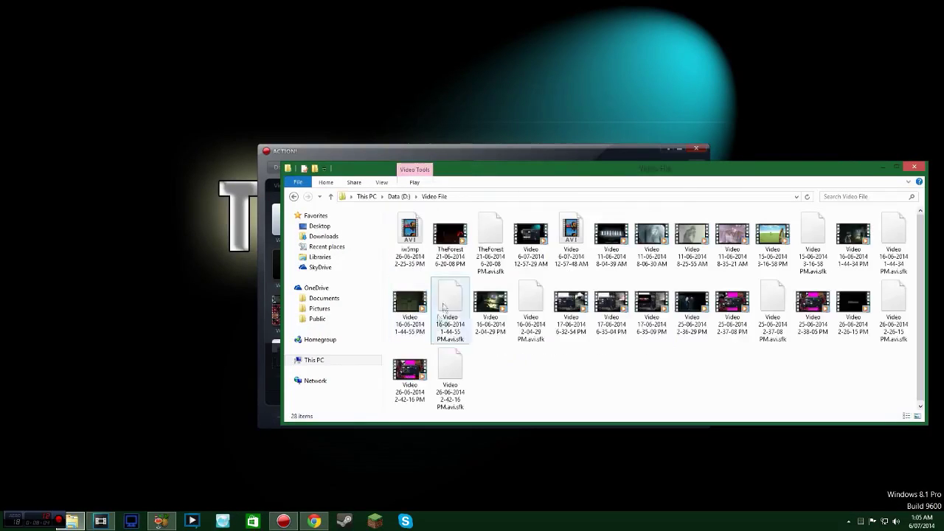
key("BackSpace")
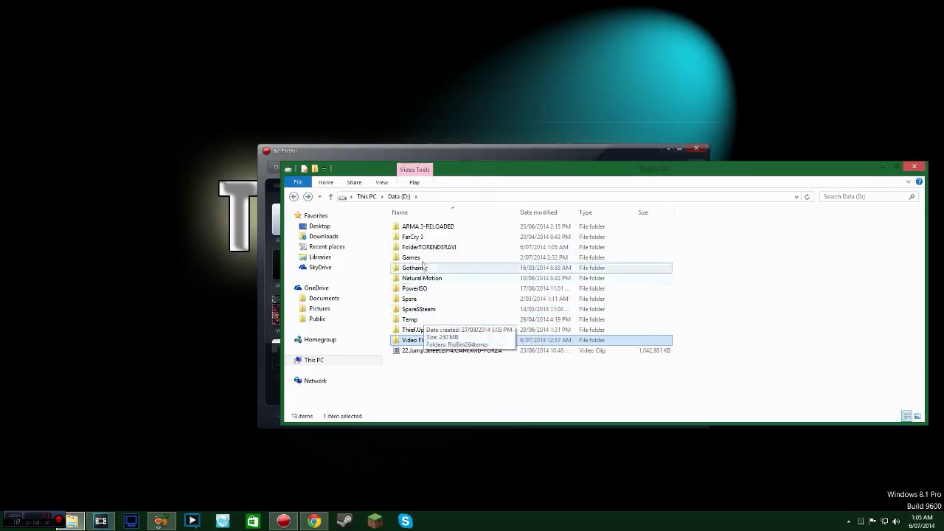
double_click(441, 247)
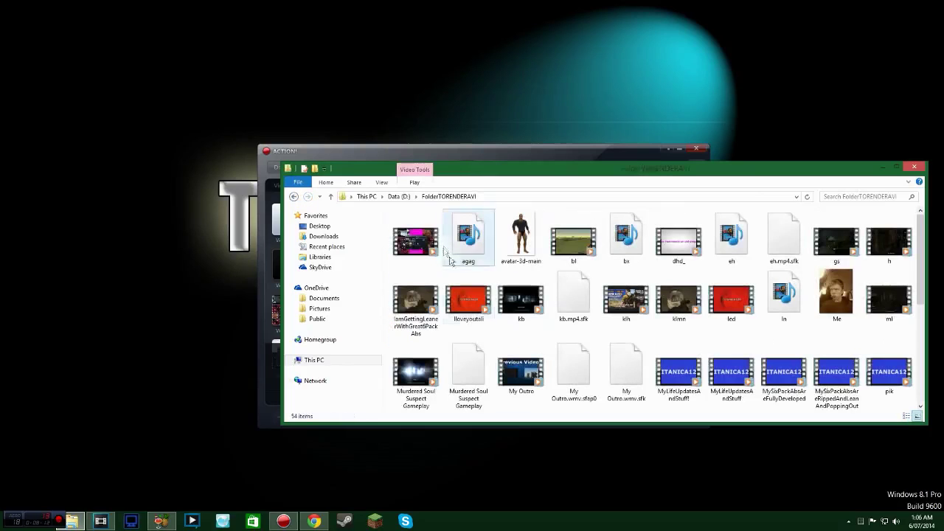
Bring up HandBrake and arrange the FolderTORENDERAVI window beside it.
left_click_drag(523, 173, 502, 155)
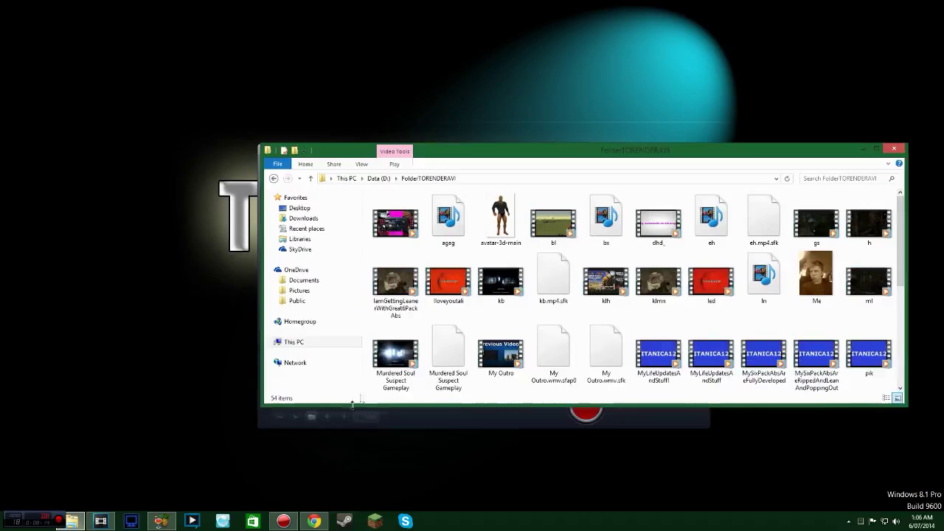
left_click(199, 479)
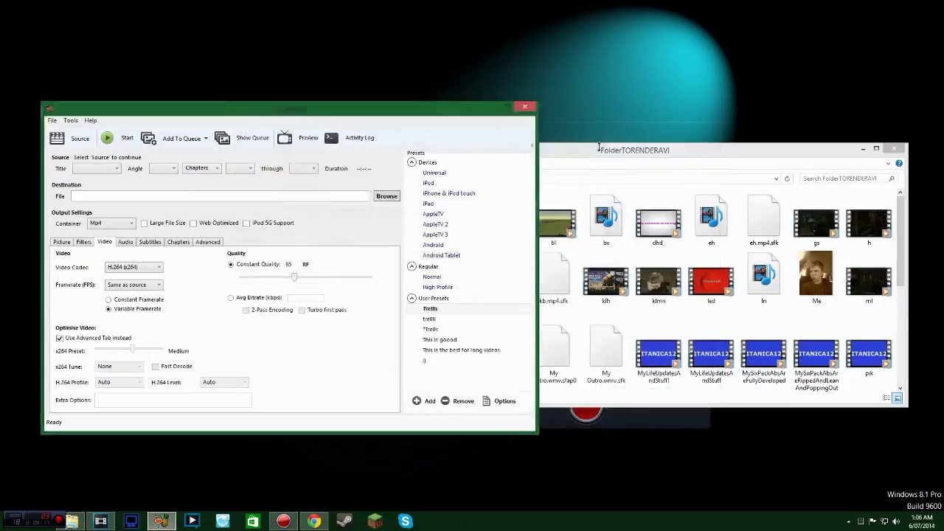
left_click_drag(599, 150, 673, 145)
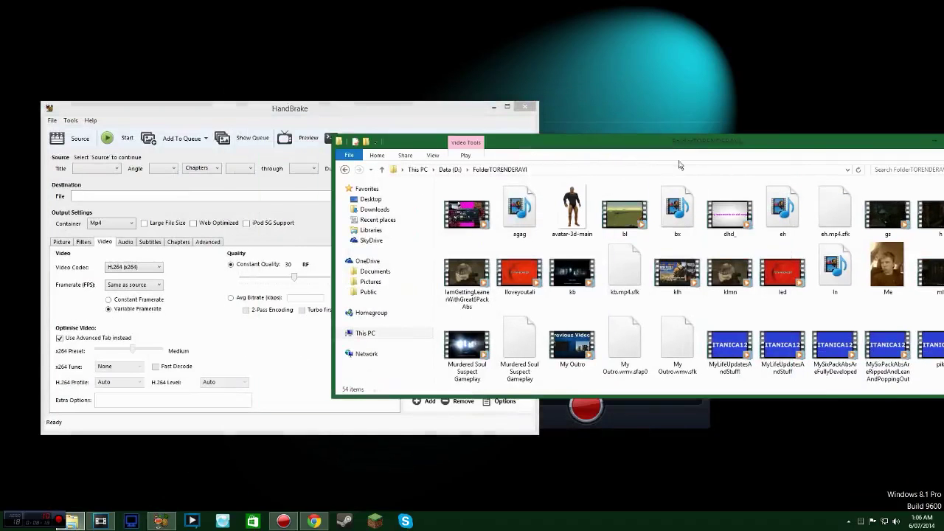
scroll(691, 254, "down", 3)
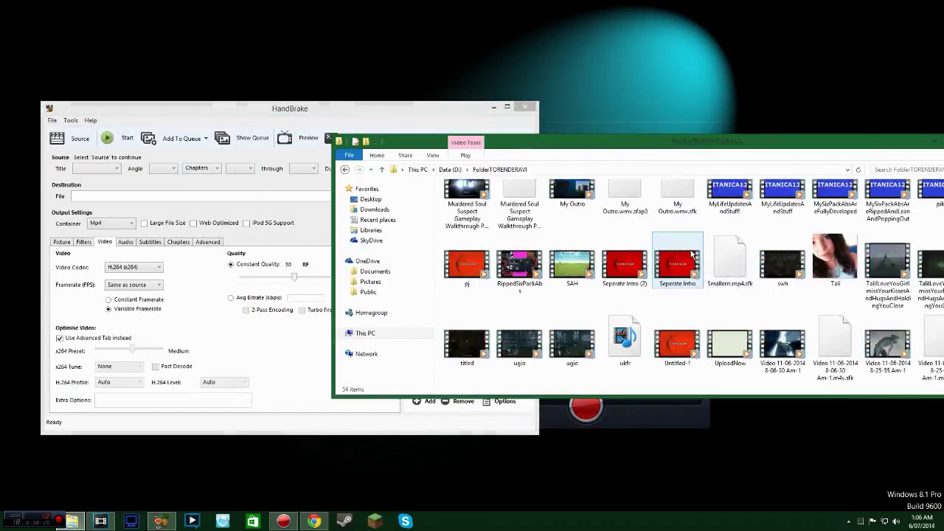
scroll(692, 254, "down", 2)
scroll(691, 253, "down", 1)
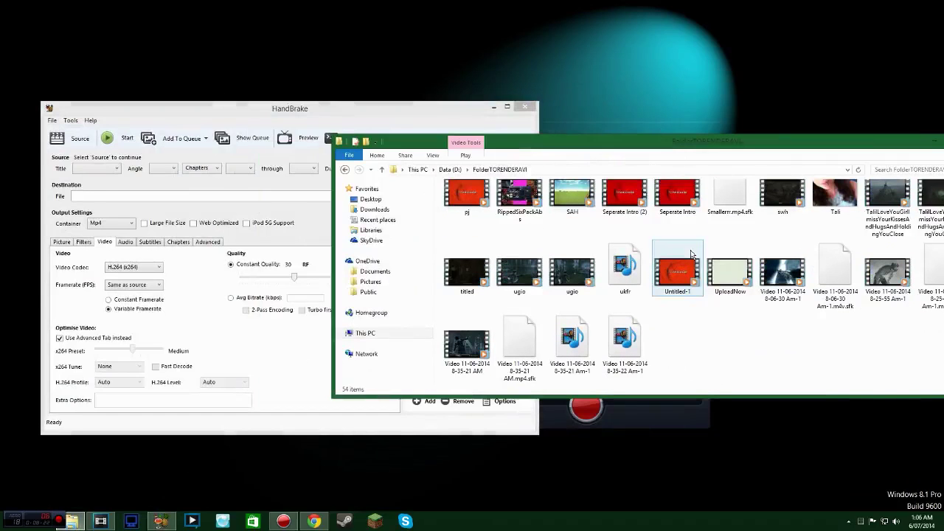
left_click(779, 284)
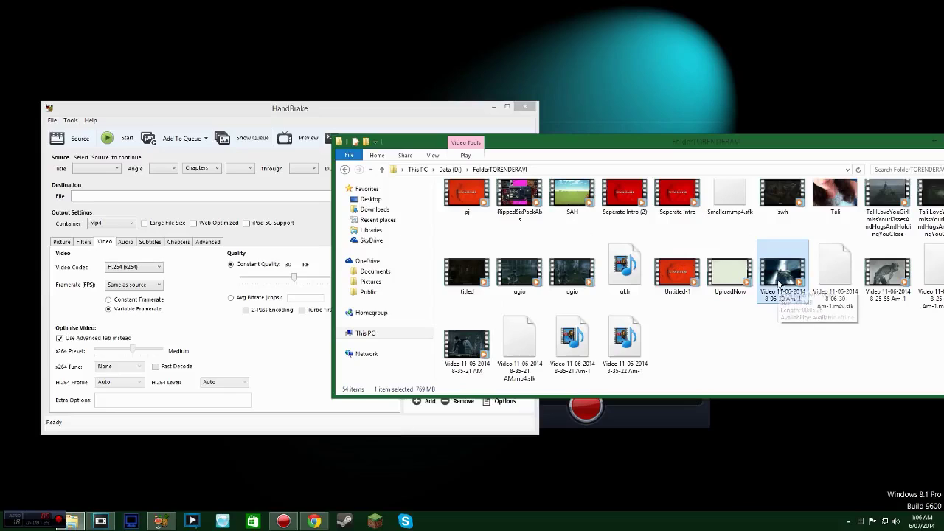
double_click(779, 284)
left_click(924, 479)
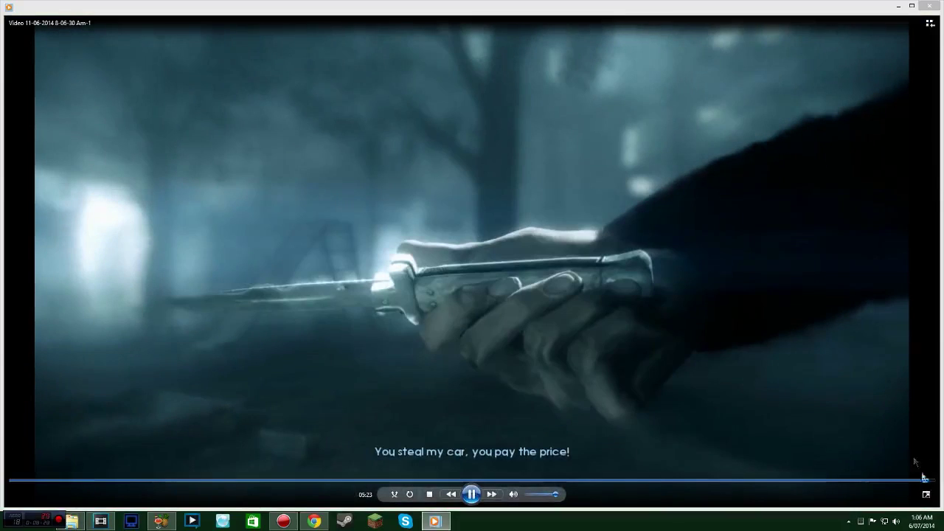
left_click(929, 5)
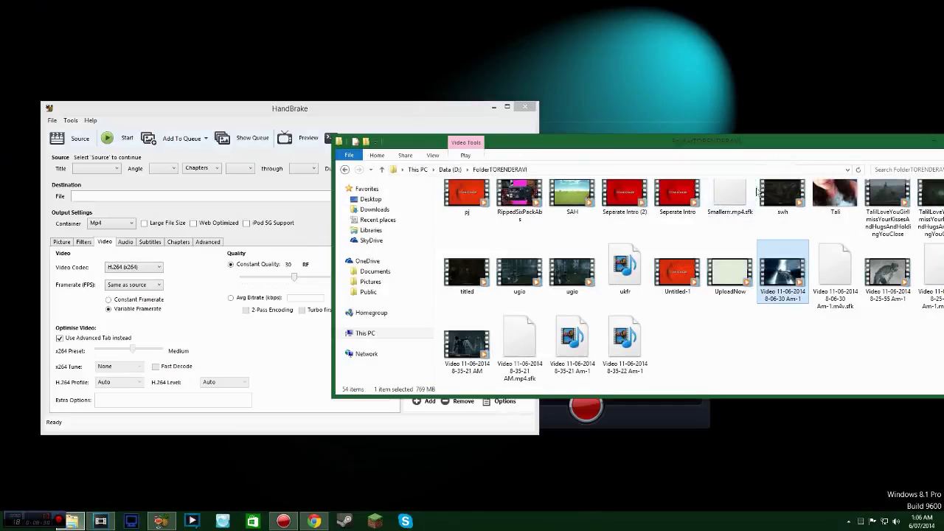
left_click_drag(753, 144, 709, 144)
left_click(841, 276)
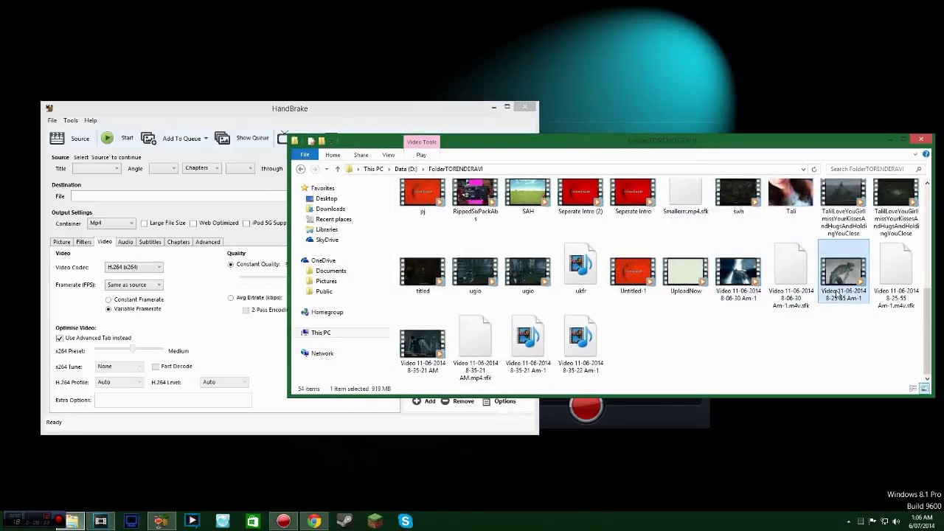
left_click_drag(737, 277, 200, 311)
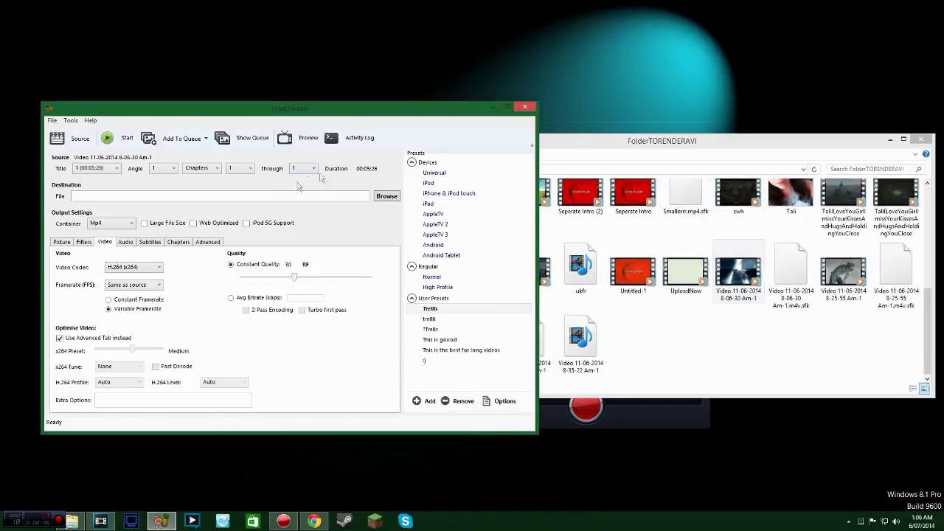
Set the HandBrake destination to an MP4 file named ljh in D:\FolderTORENDERAVI.
left_click_drag(338, 109, 378, 99)
left_click(433, 185)
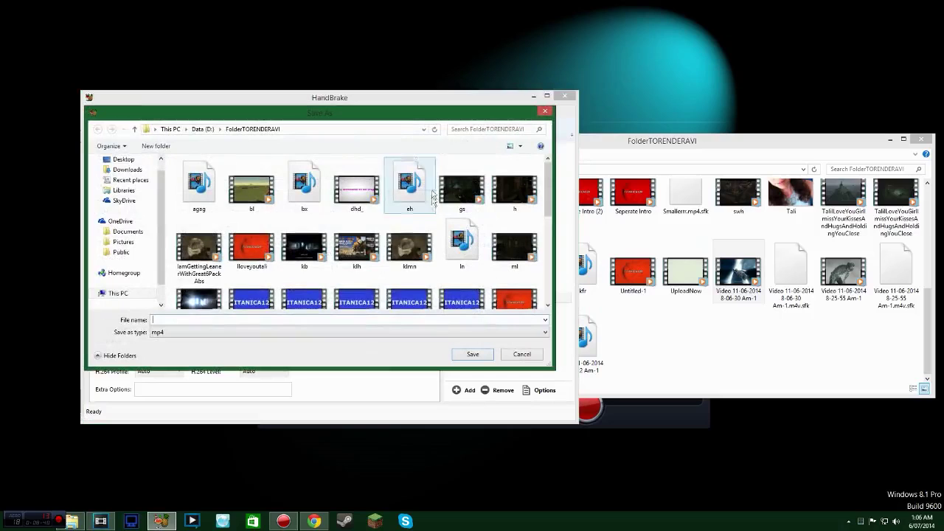
type("ljh")
key("Return")
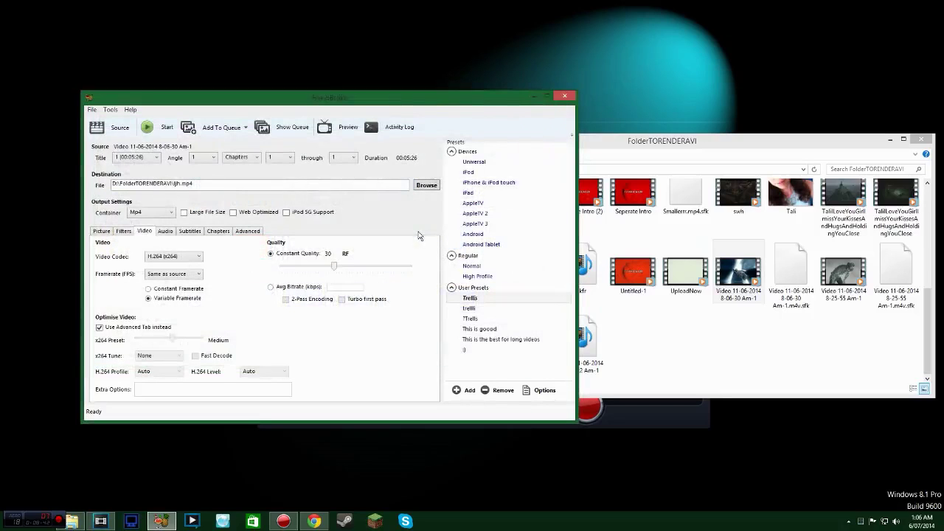
Rename the destination file to Aftermath.mp4 and start the encode.
left_click(178, 185)
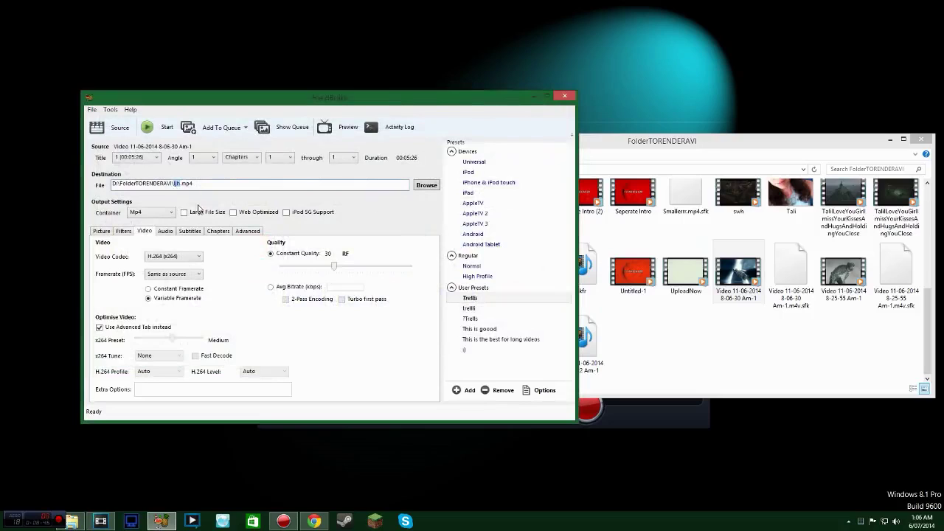
type("Aftermat")
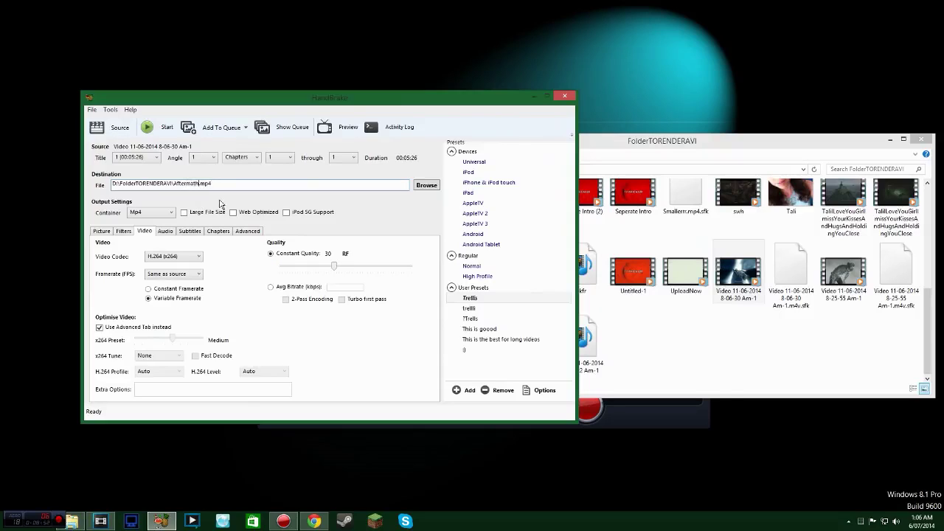
left_click(168, 129)
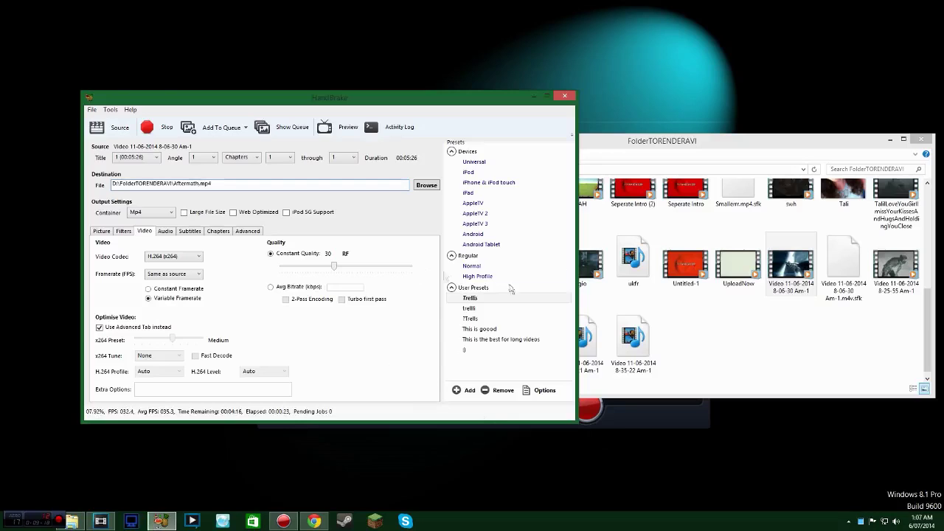
Restore Task Manager and end the Calendar and PC settings apps while the encode runs.
right_click(859, 520)
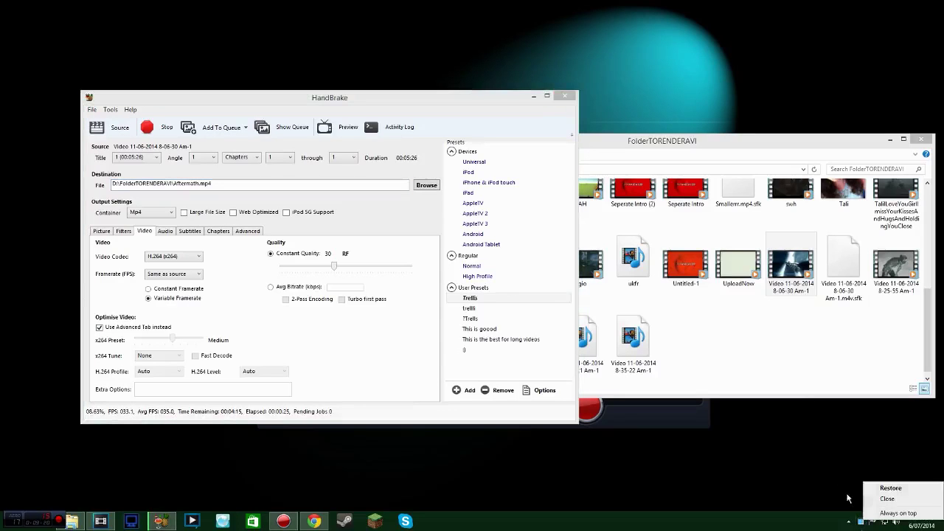
double_click(861, 520)
left_click(60, 71)
left_click(104, 143)
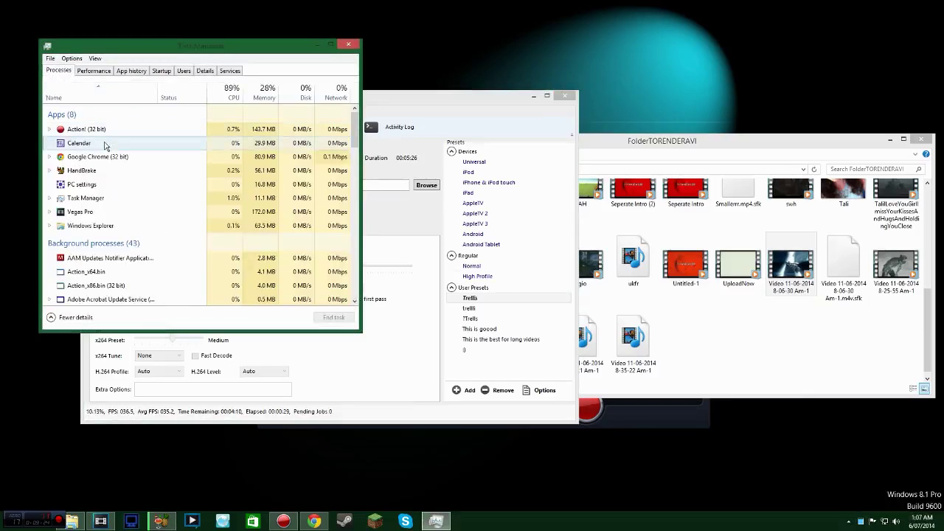
left_click(333, 317)
left_click(65, 174)
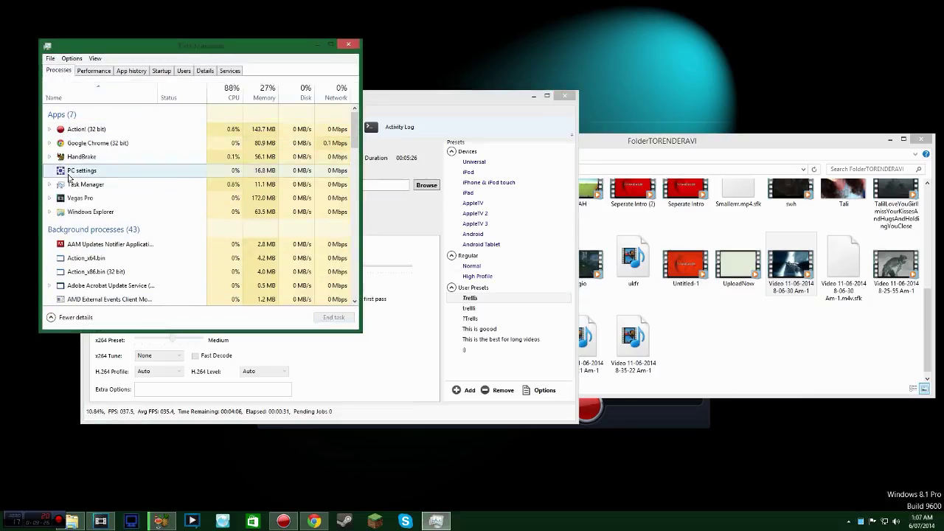
left_click(333, 317)
left_click(69, 160)
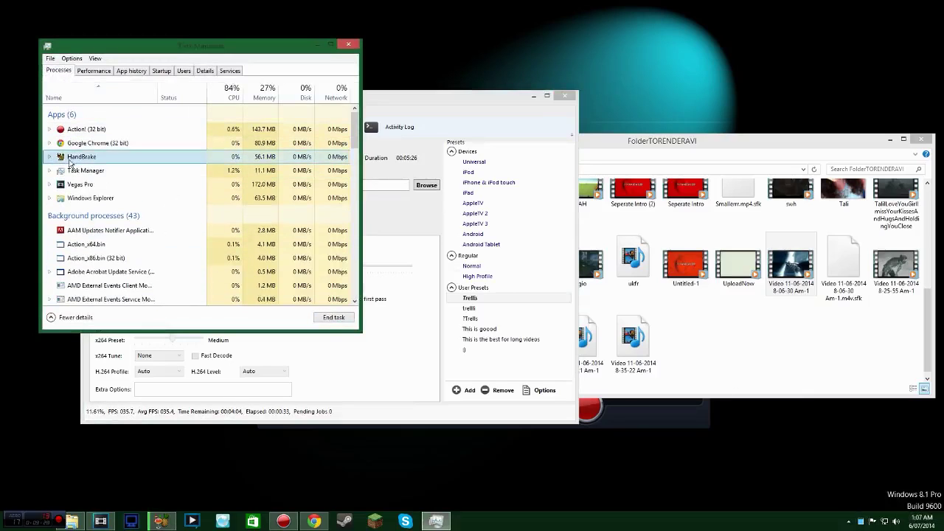
Go to HandBrake's process details and examine which processors HandBrakeCLI.exe is allowed to use in its affinity settings.
right_click(71, 163)
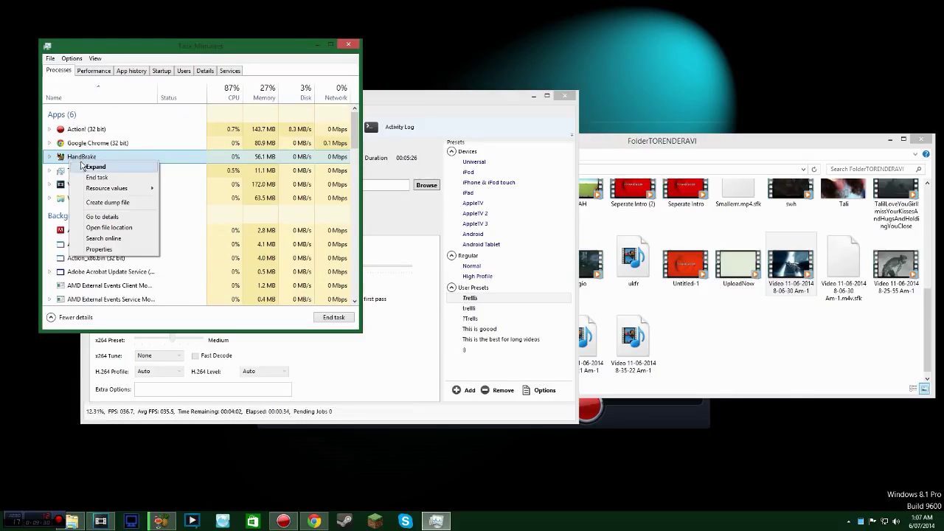
left_click(103, 216)
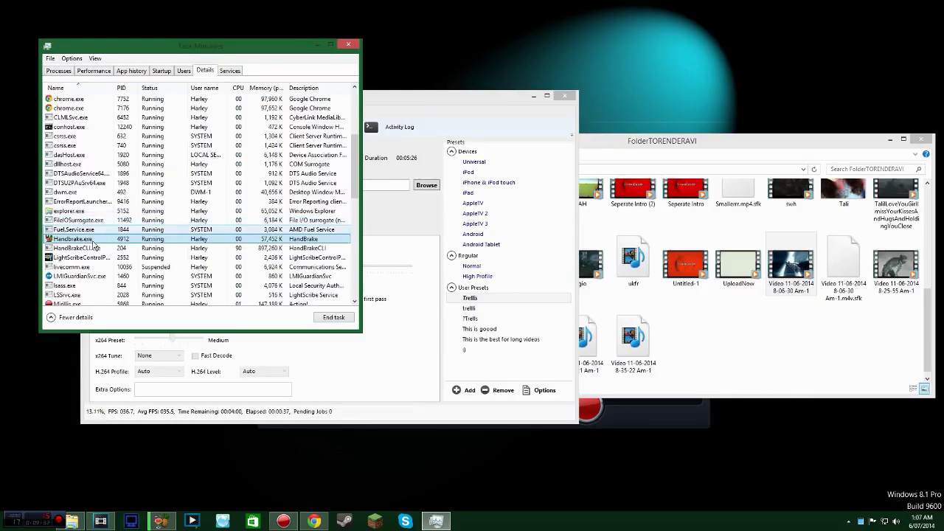
left_click(98, 249)
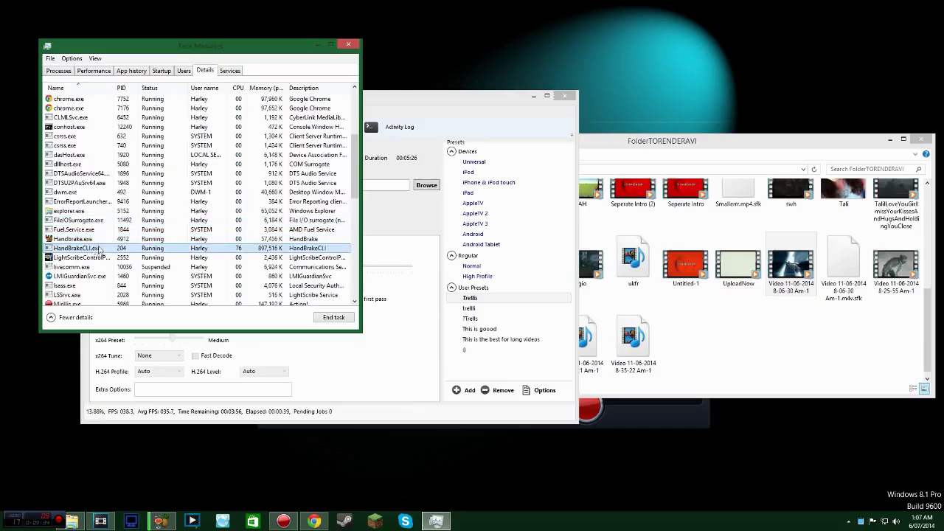
right_click(99, 251)
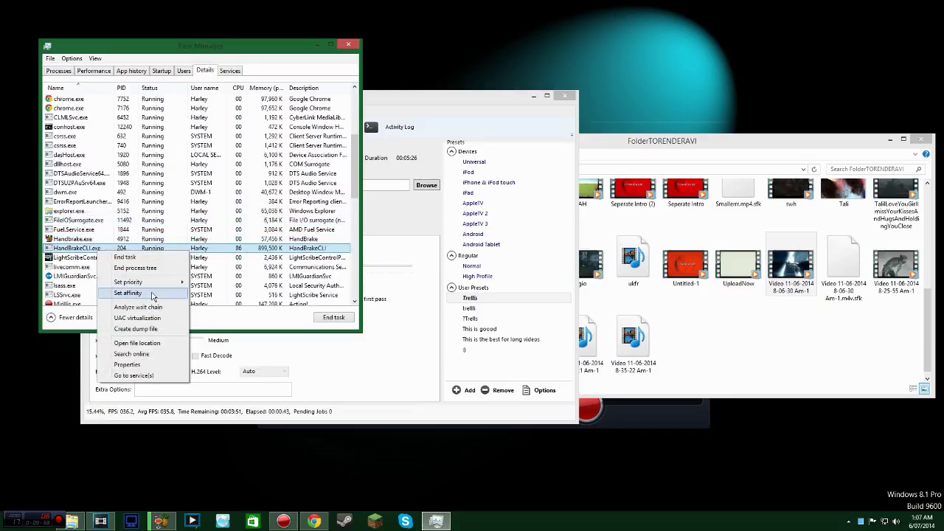
left_click(128, 293)
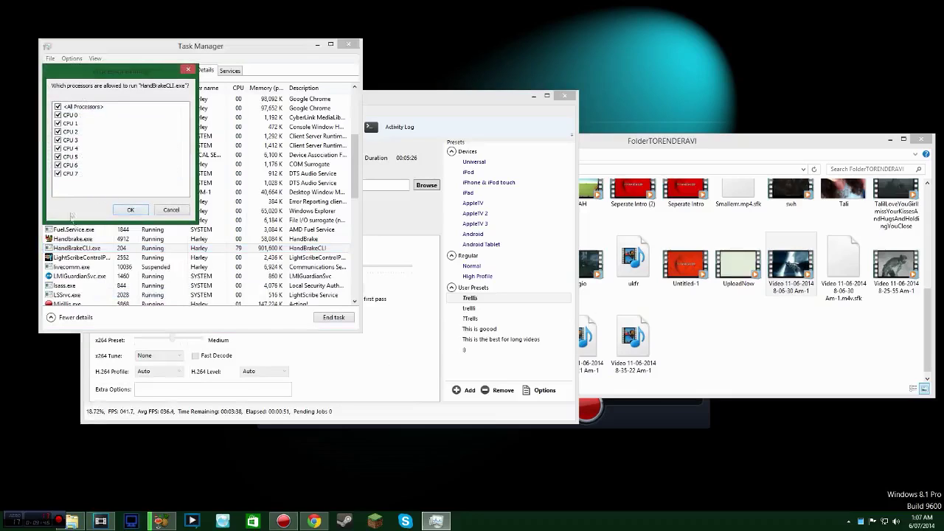
left_click(64, 141)
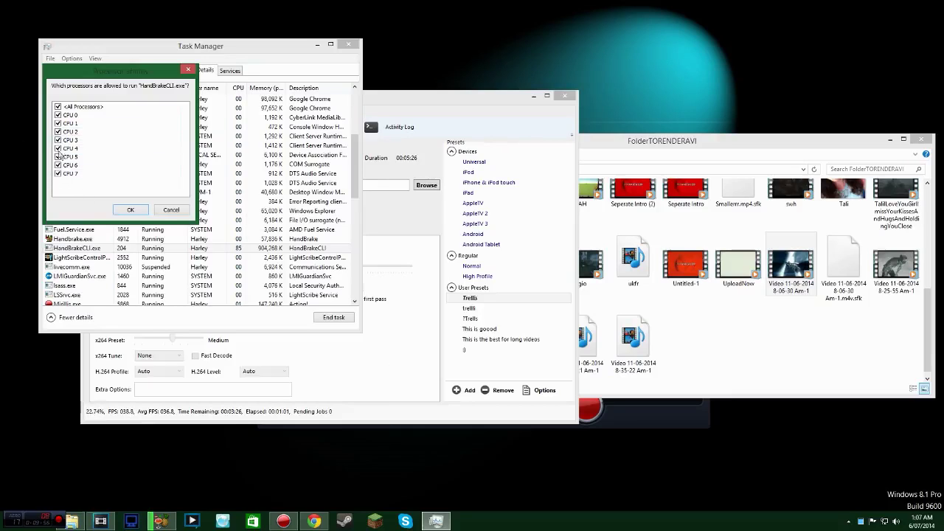
left_click(270, 89)
key("Return")
Review the HandBrakeCLI.exe processor affinity once more from the process details, close it and minimize Task Manager.
left_click(63, 70)
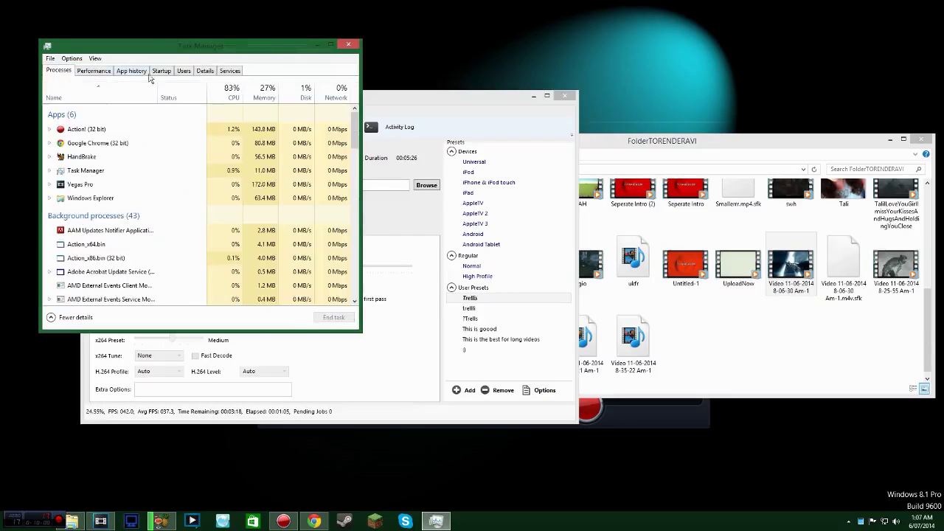
left_click(205, 71)
right_click(99, 251)
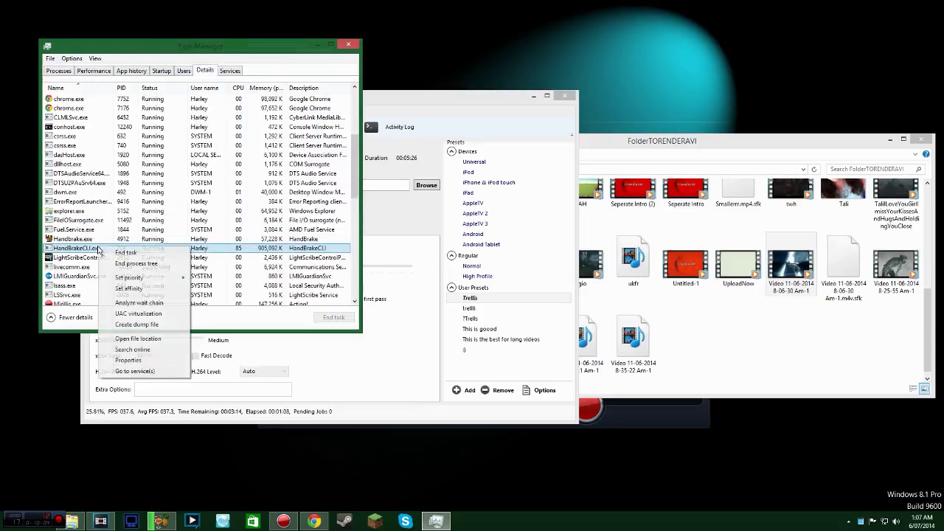
left_click(130, 289)
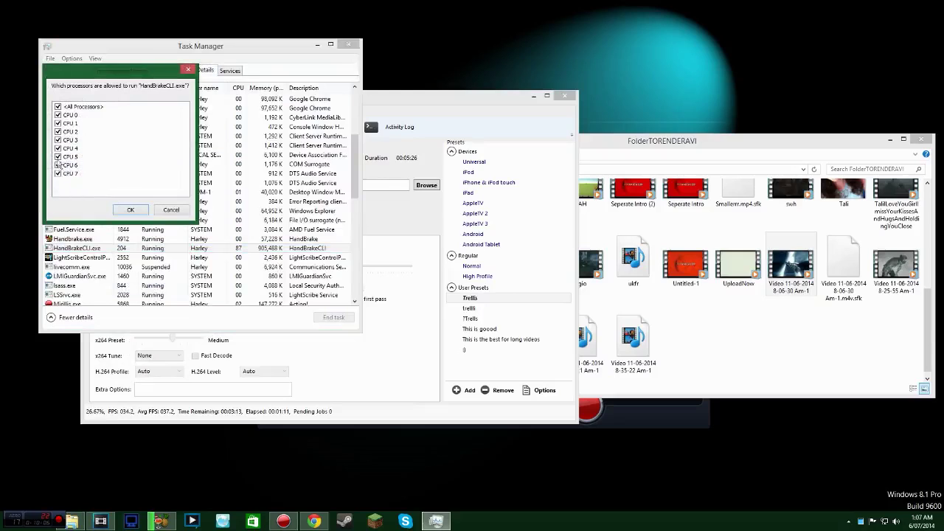
left_click(155, 210)
left_click(58, 70)
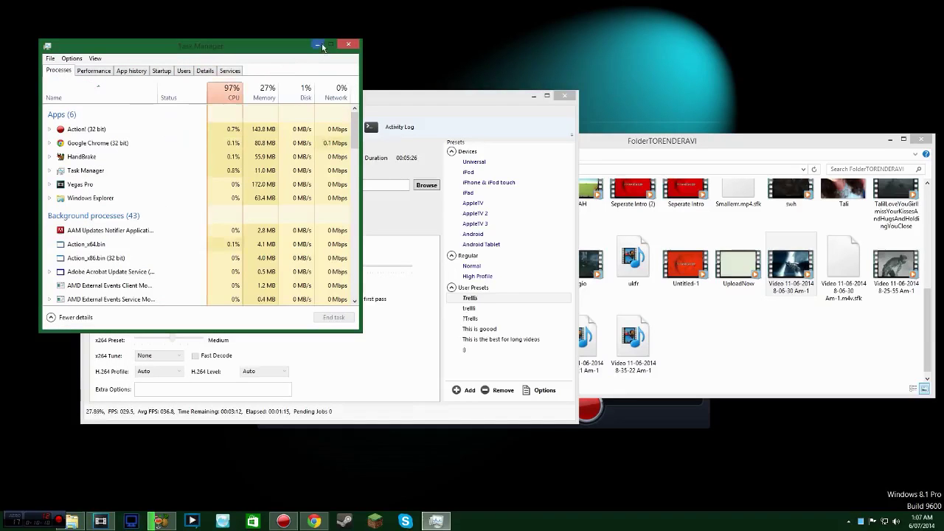
left_click(319, 45)
Bring the FolderTORENDERAVI window to the front and move it and the Action! window apart.
left_click(627, 420)
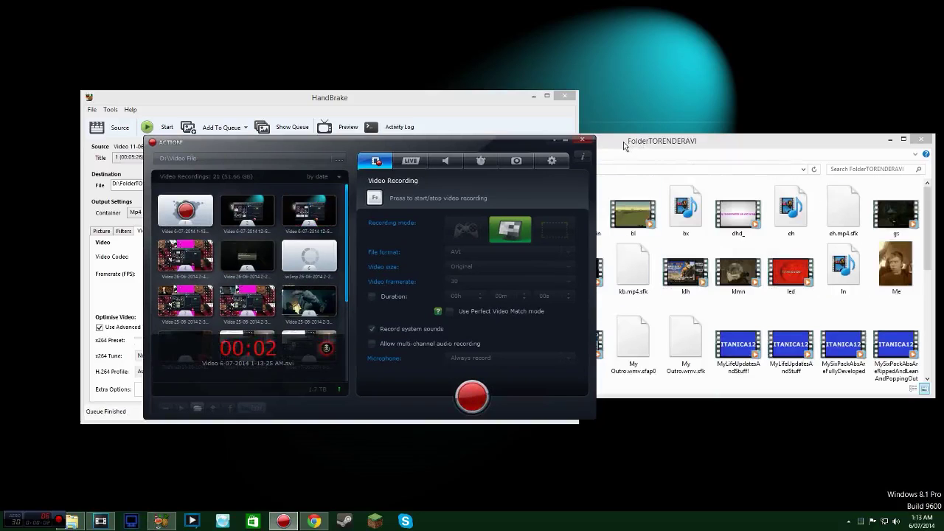
left_click(609, 148)
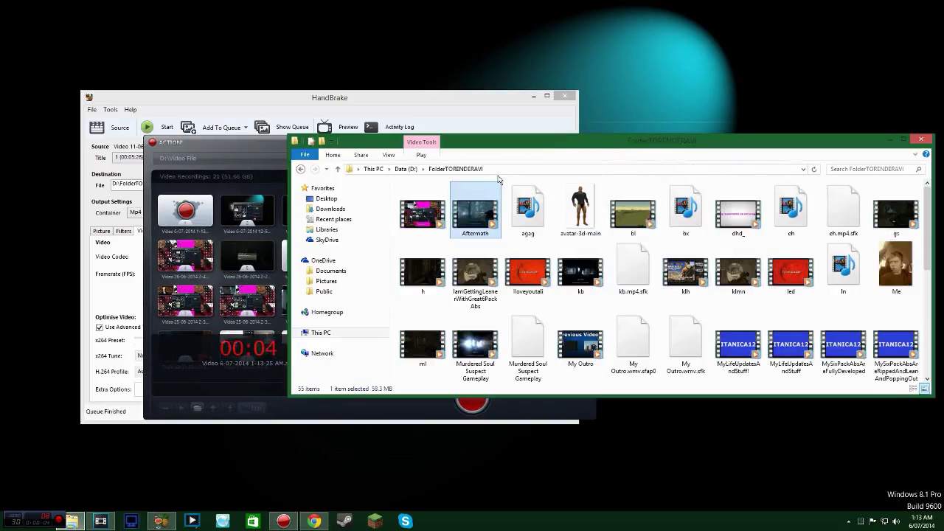
left_click_drag(262, 148, 218, 147)
left_click_drag(553, 148, 655, 153)
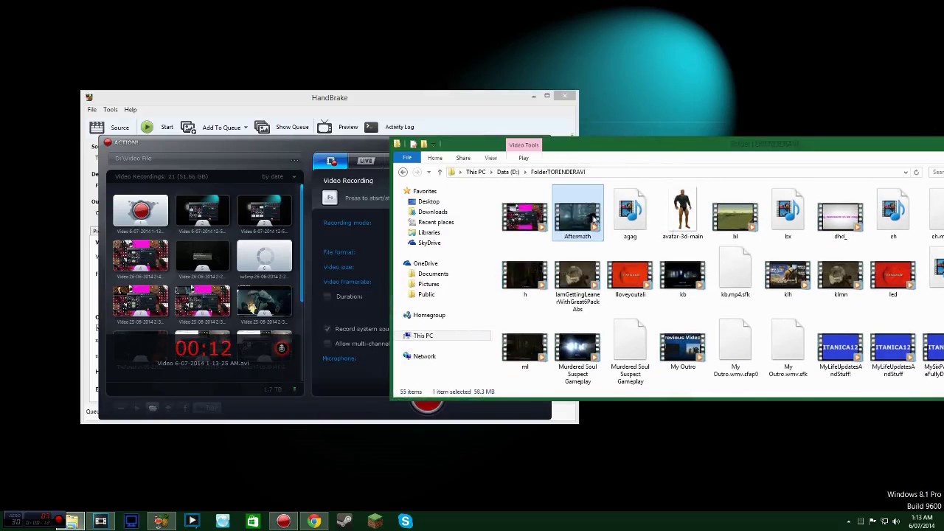
Play the compressed Aftermath video, replay it from a little past the middle to check the picture quality, and close the player.
mouse_move(594, 220)
double_click(578, 218)
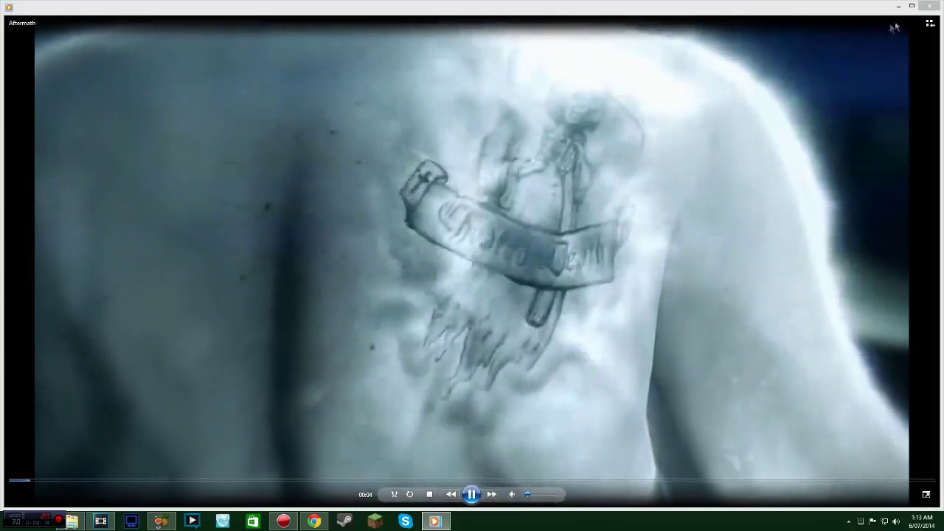
left_click(929, 6)
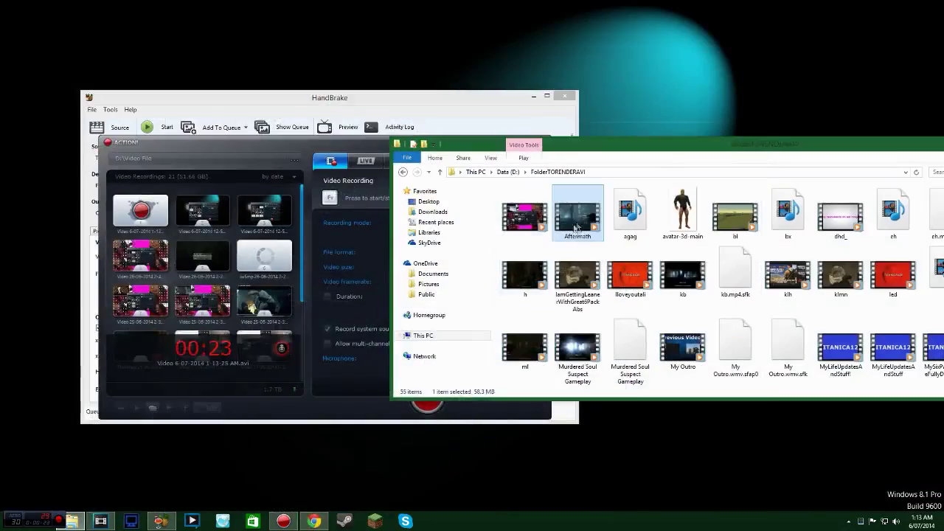
double_click(577, 227)
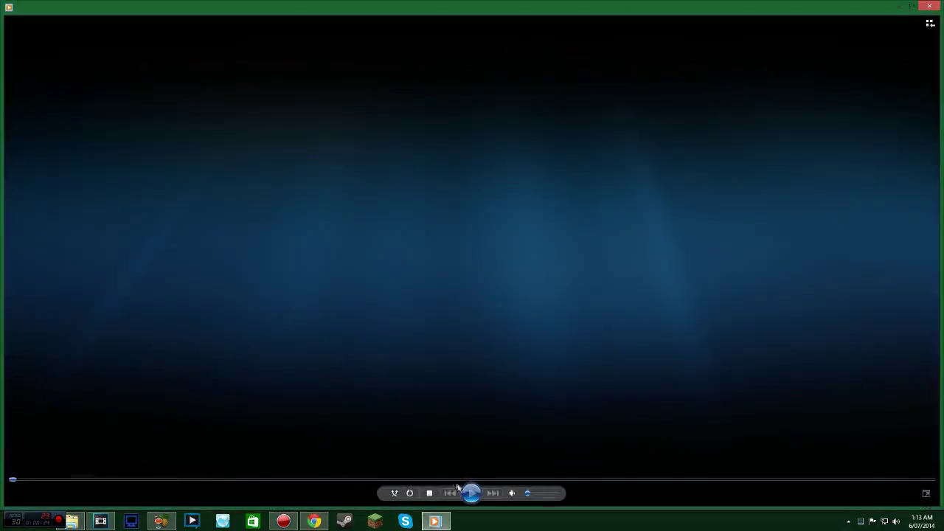
left_click(536, 482)
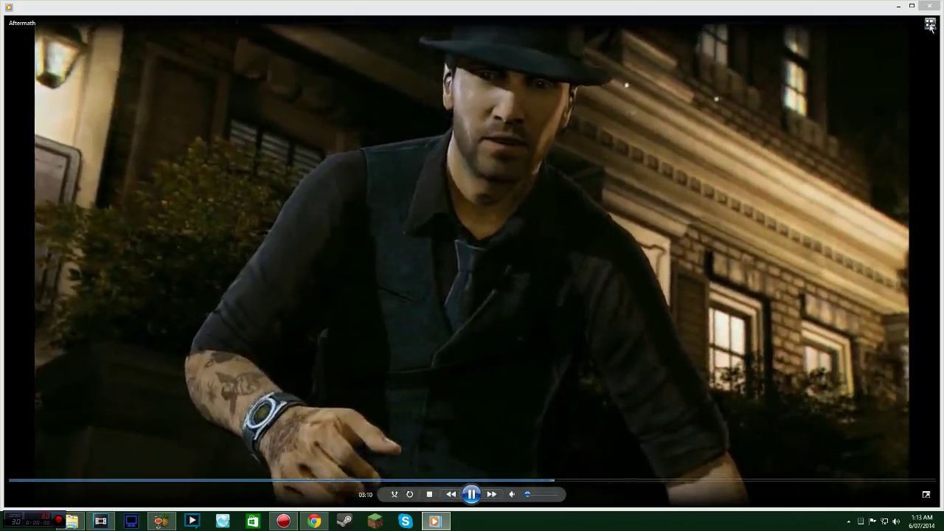
left_click(928, 5)
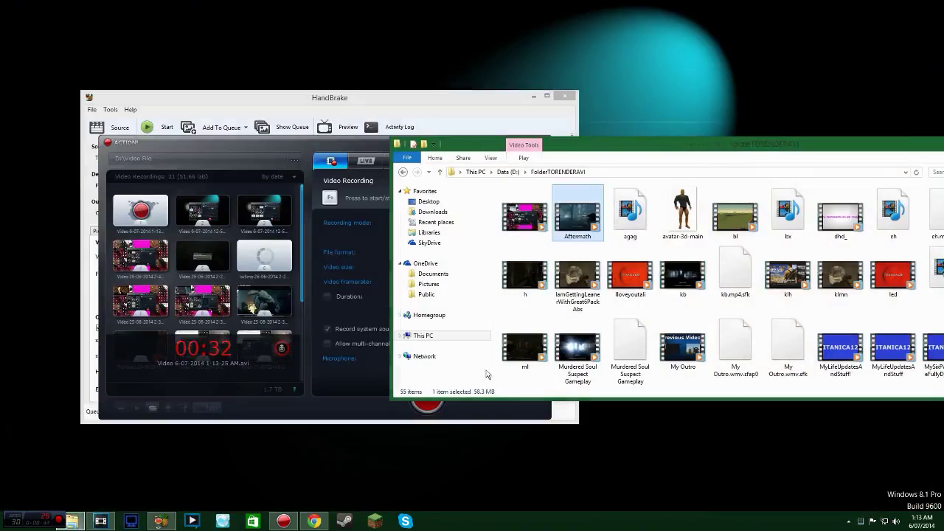
Examine the Aftermath file's detailed properties for its resolution, bitrate and frame rate, and close them.
right_click(570, 227)
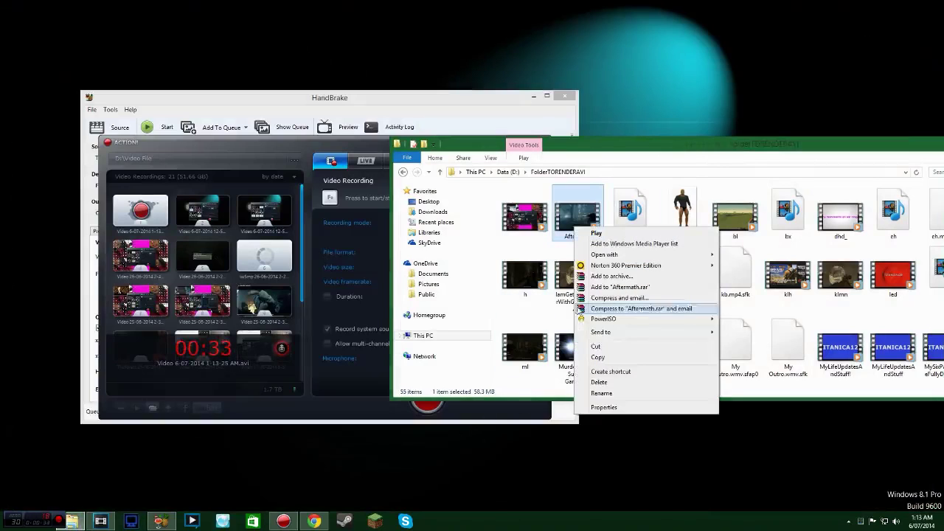
left_click(597, 407)
left_click(639, 251)
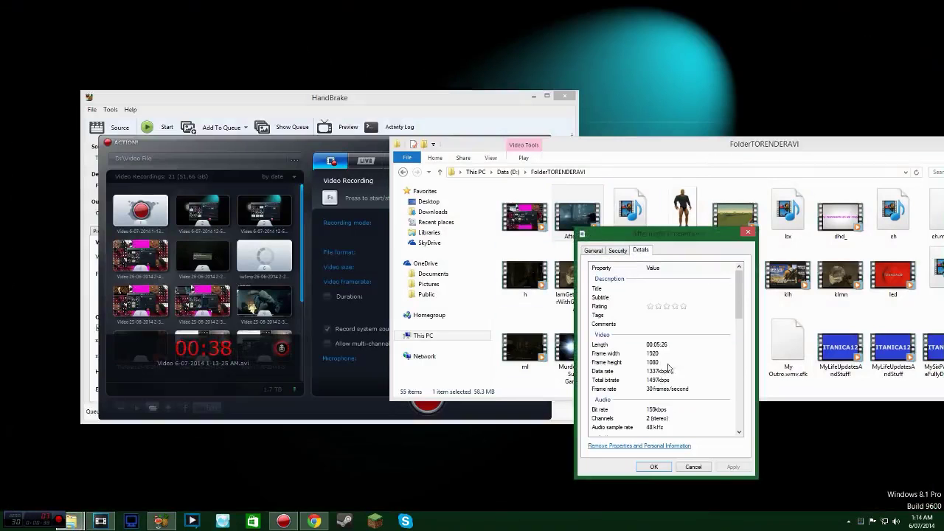
left_click(747, 231)
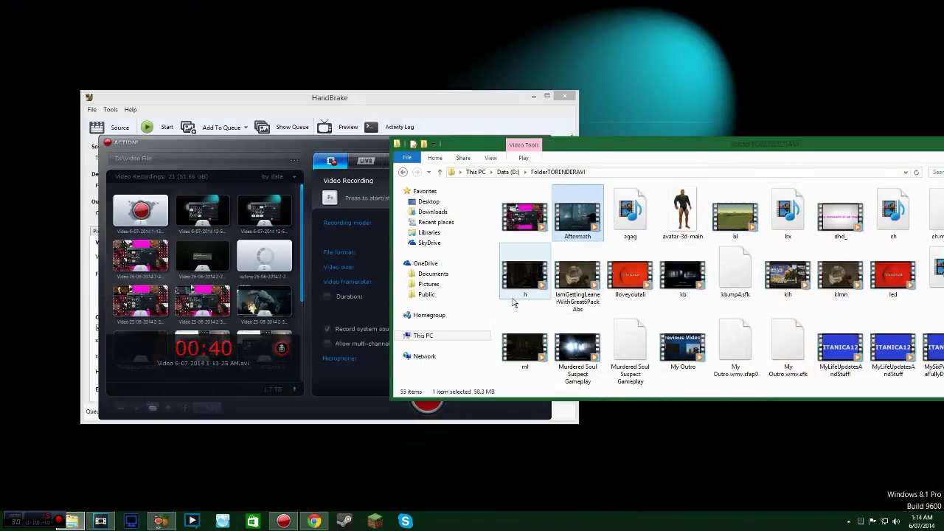
Open RipBot264, view the encoding settings of the queued bl.mp4 job, and close the program.
key("super")
type("ripb")
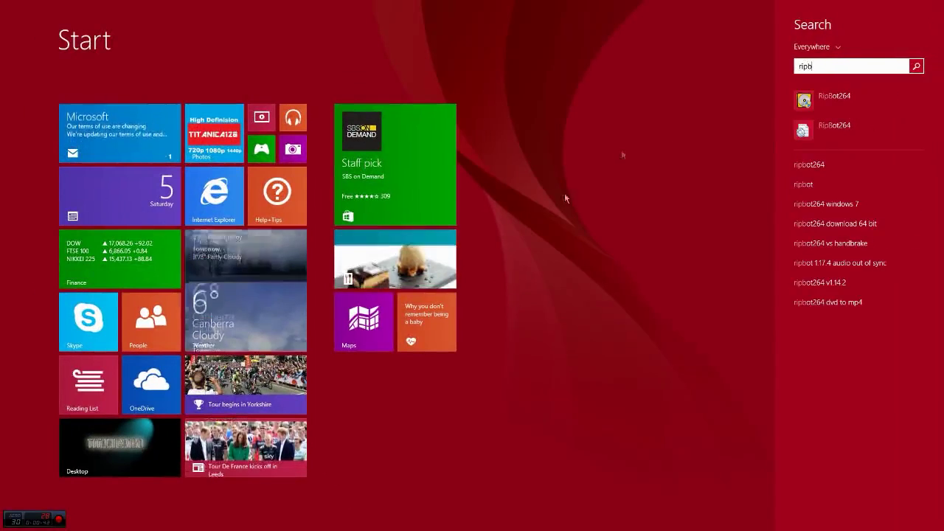
key("Return")
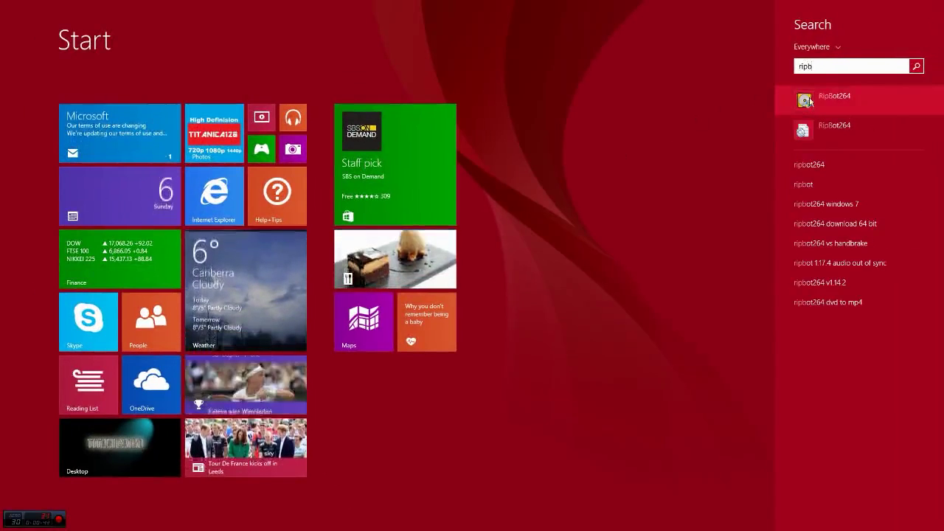
left_click(515, 280)
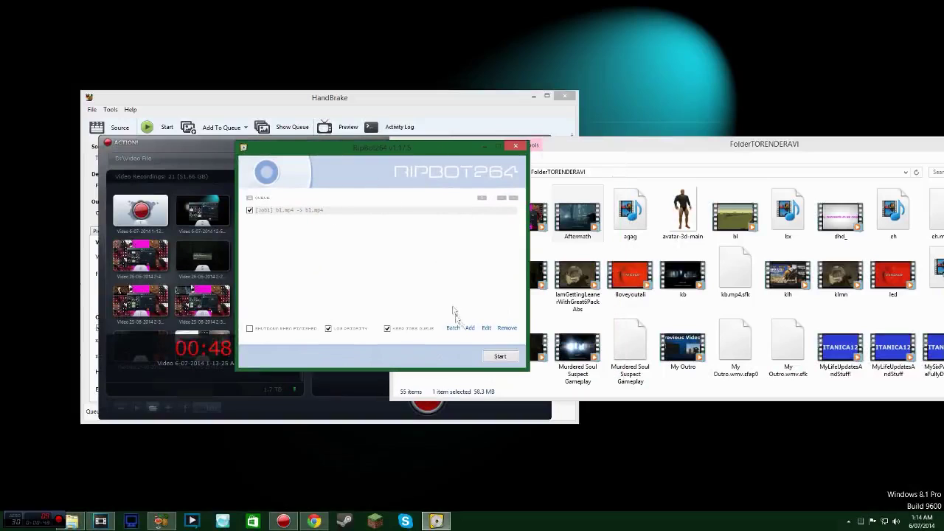
left_click(487, 329)
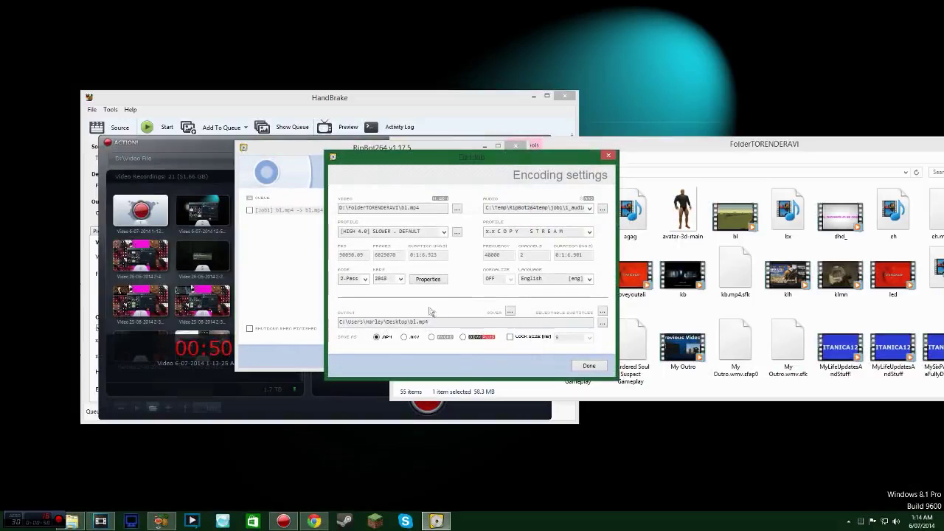
left_click(608, 155)
left_click(516, 147)
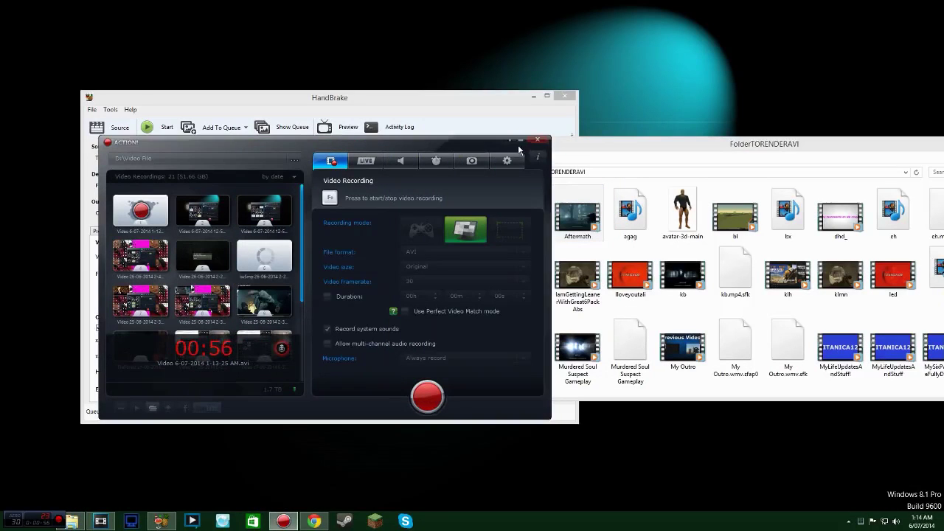
Minimize Action!, reposition the FolderTORENDERAVI window and look through its videos for another compressed example.
left_click(519, 140)
left_click_drag(603, 139, 504, 113)
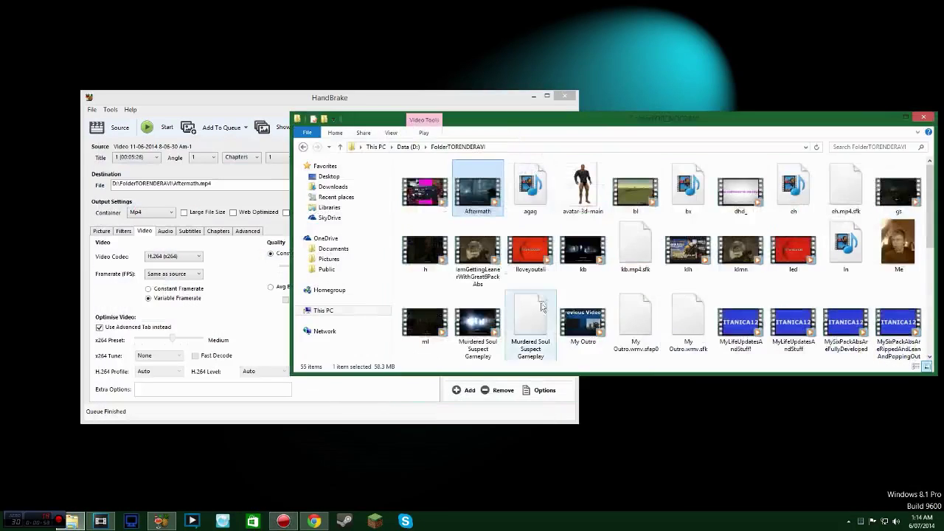
scroll(555, 323, "down", 5)
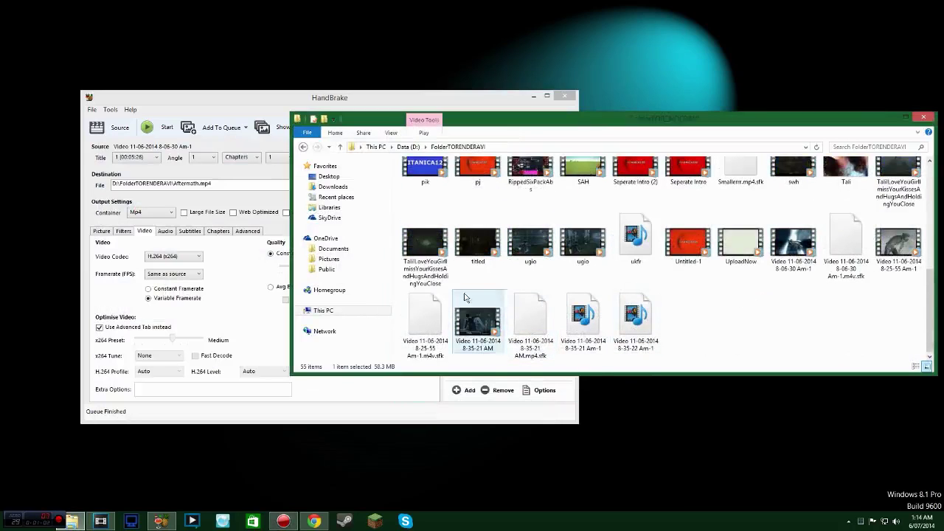
left_click(233, 274)
left_click(668, 308)
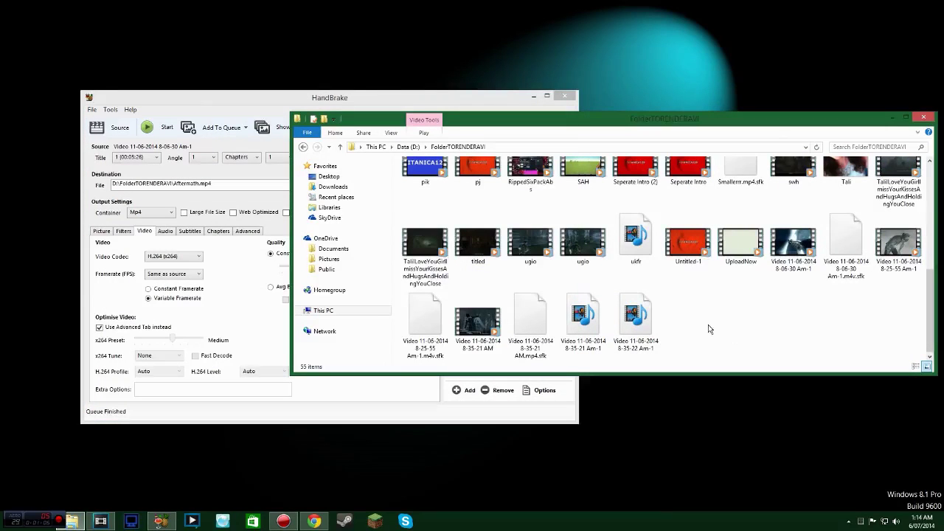
left_click(885, 262)
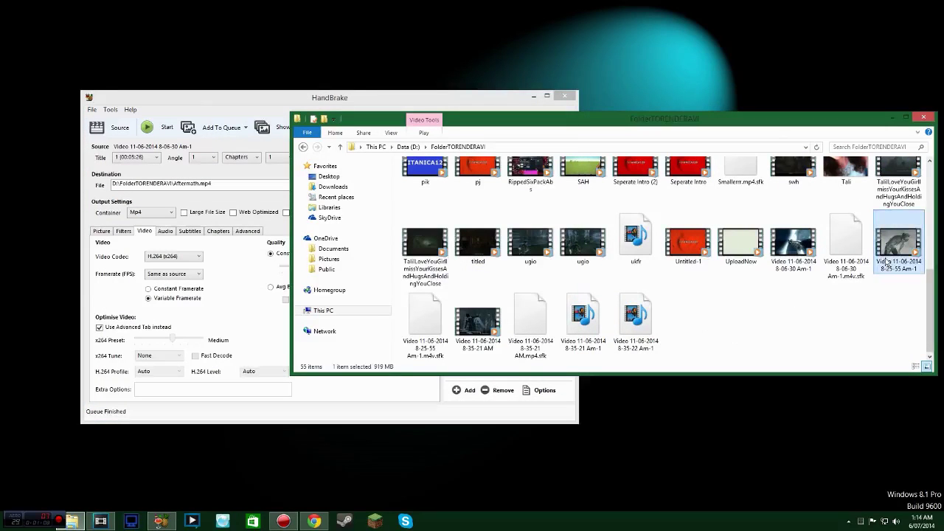
left_click(796, 343)
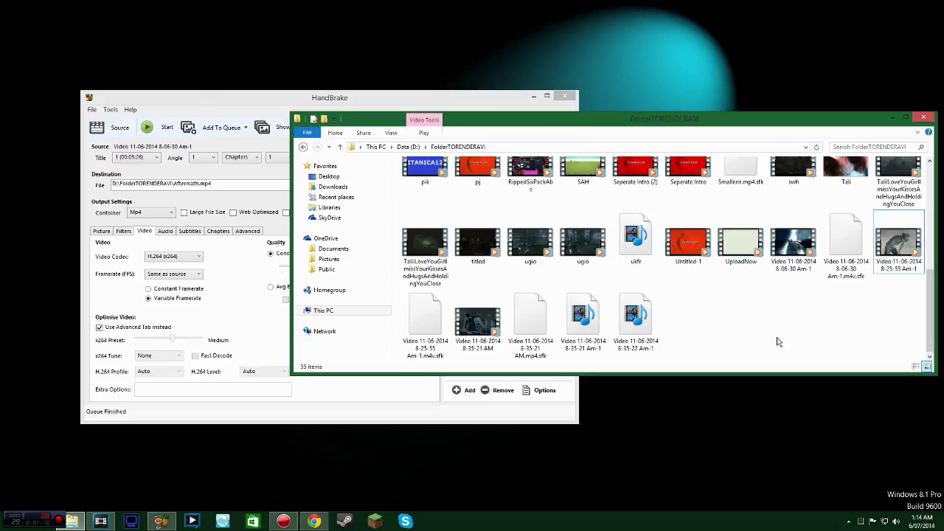
scroll(703, 317, "up", 1)
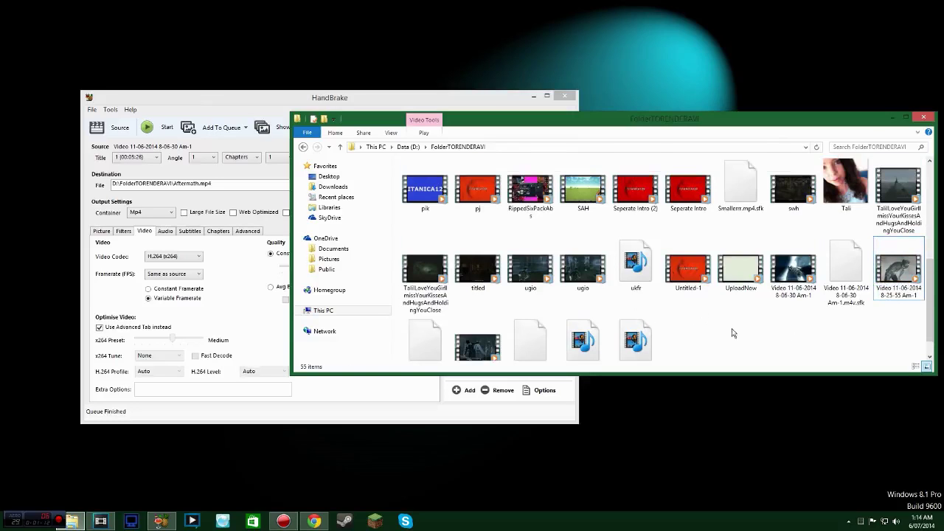
scroll(753, 315, "up", 10)
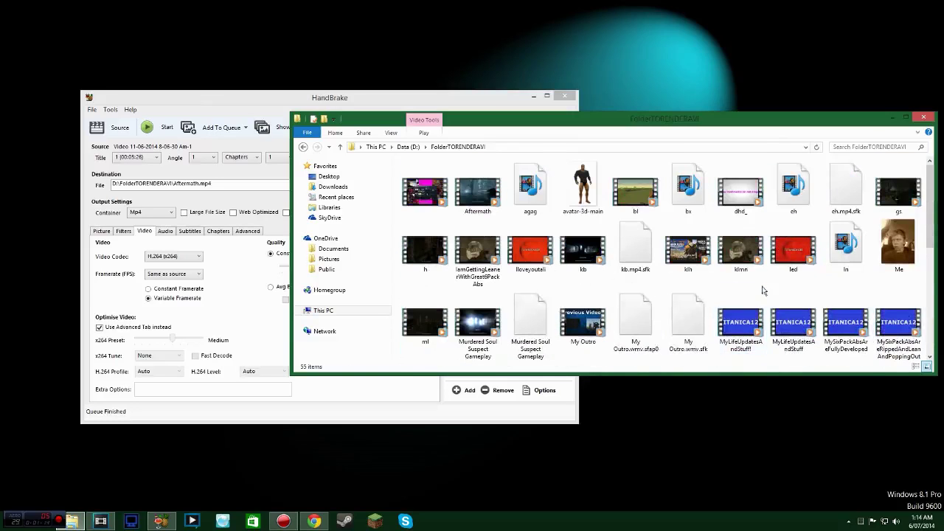
Play the MyLifeUpdatesAndStuff! video, skip about two thirds of the way through and pause to inspect the quality.
double_click(750, 328)
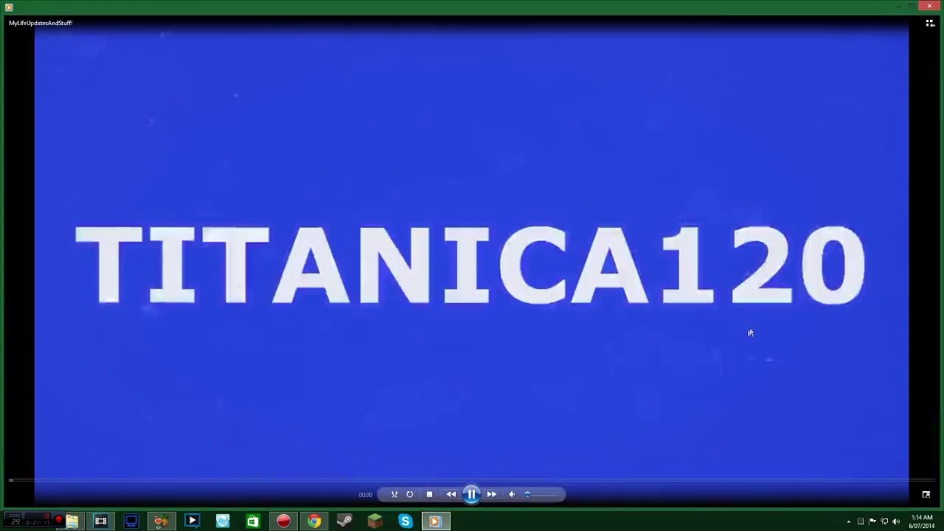
left_click(642, 480)
left_click(471, 494)
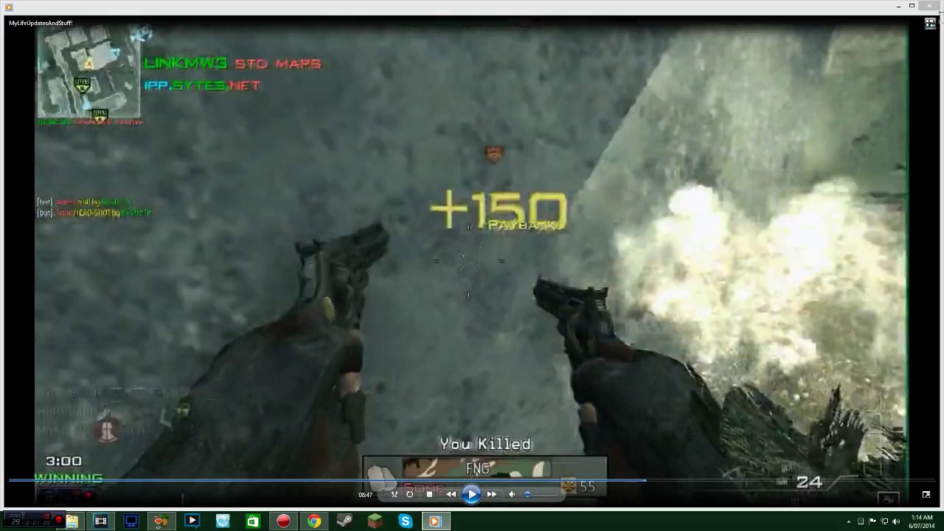
Close the current video, play the kb video, skip almost to its end to inspect the quality, and close it.
left_click(927, 9)
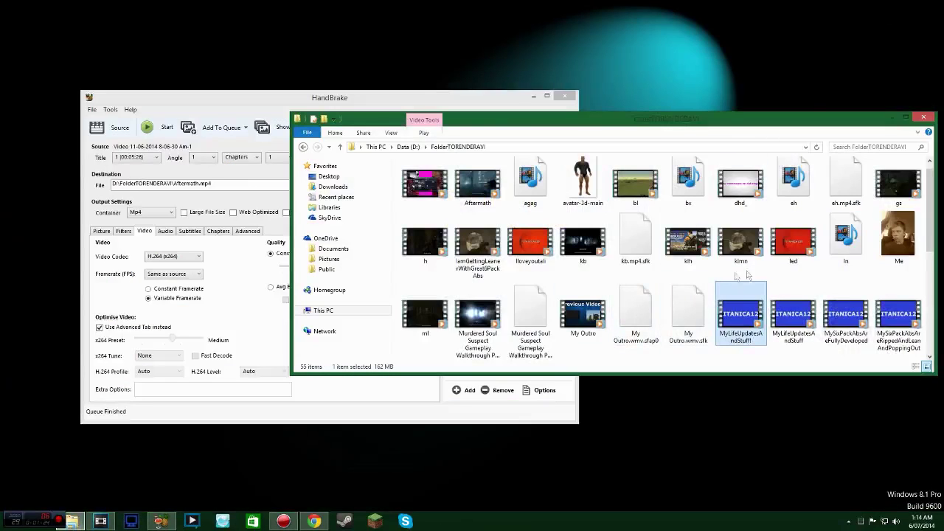
scroll(670, 280, "down", 1)
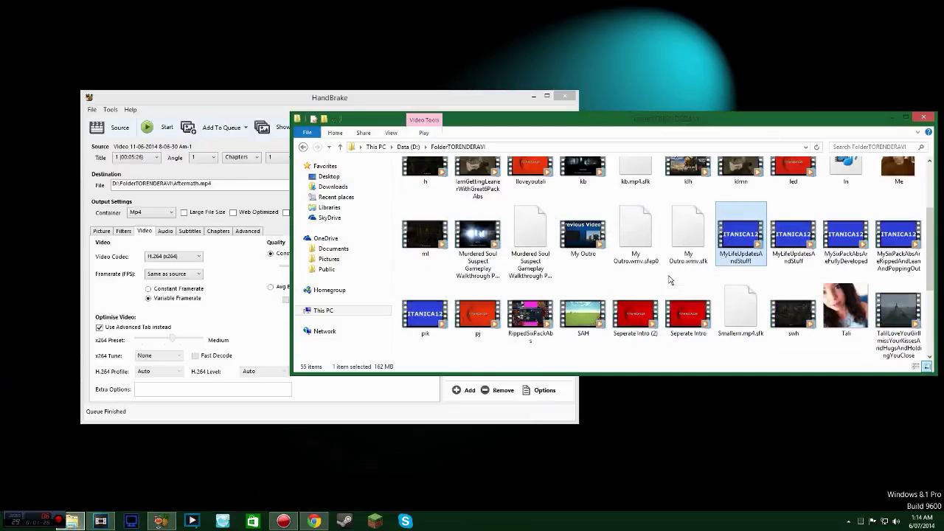
left_click(588, 166)
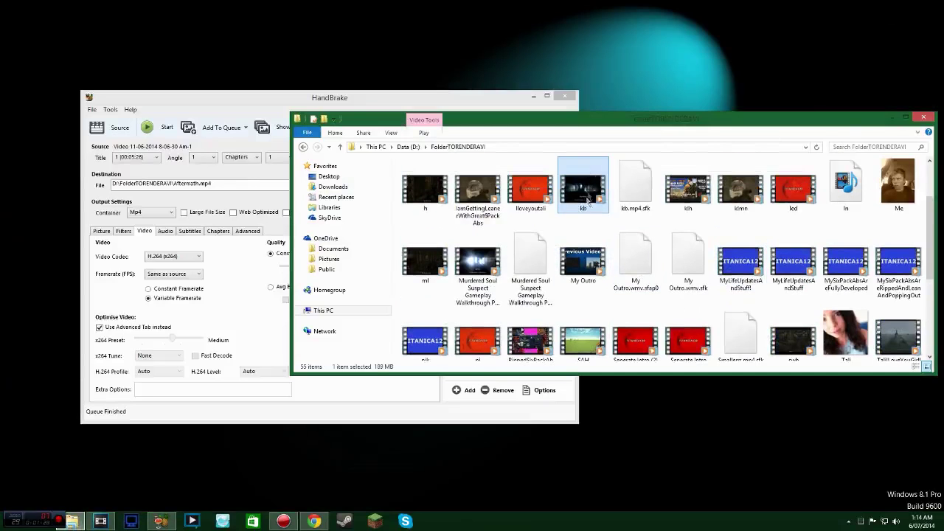
double_click(582, 195)
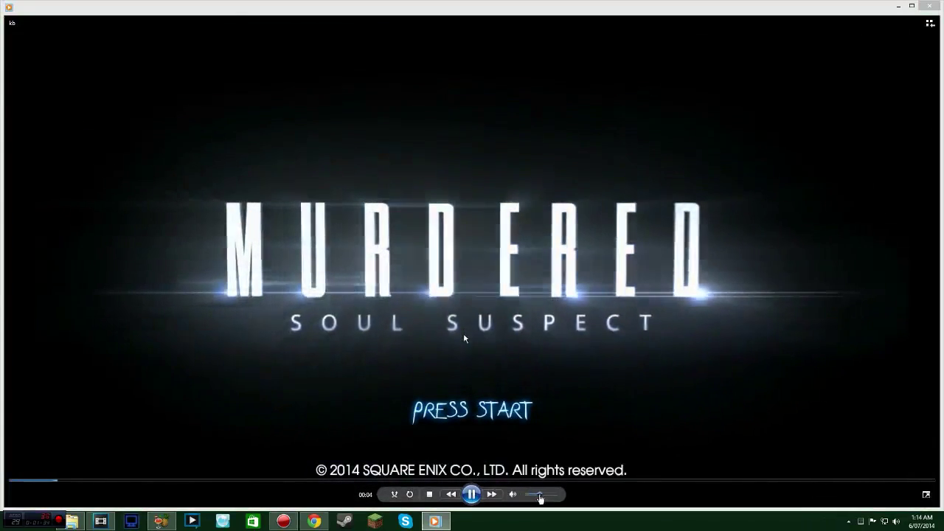
left_click(920, 484)
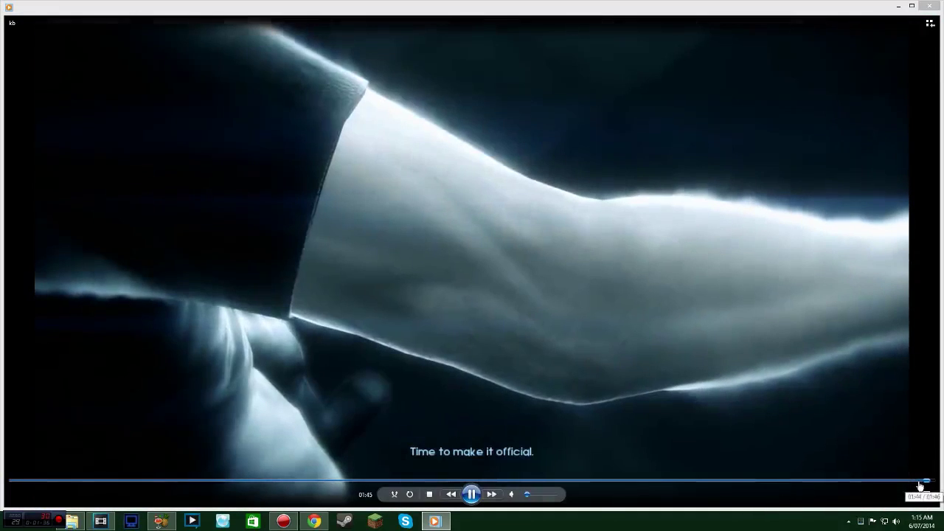
left_click(931, 7)
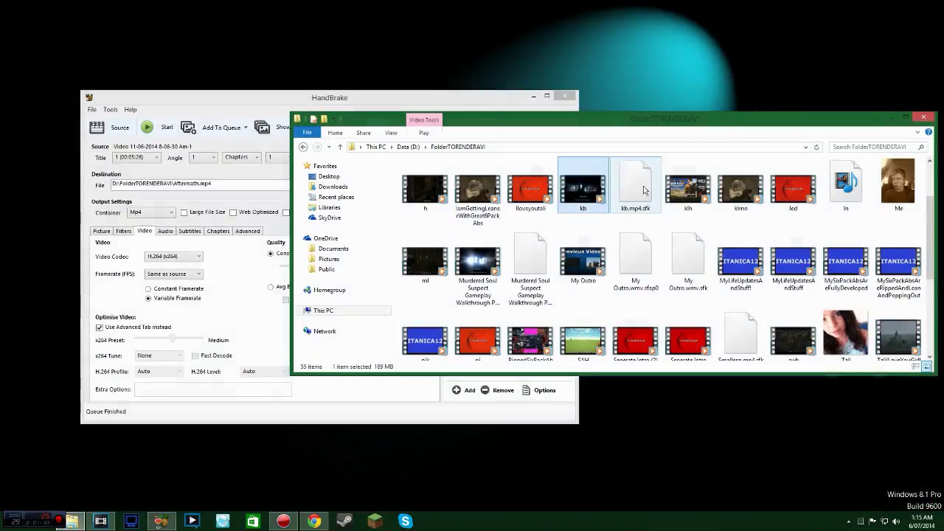
Look at the klmn and klh files, play the led video, skip ahead to a gameplay scene to check quality, and close it.
left_click(740, 210)
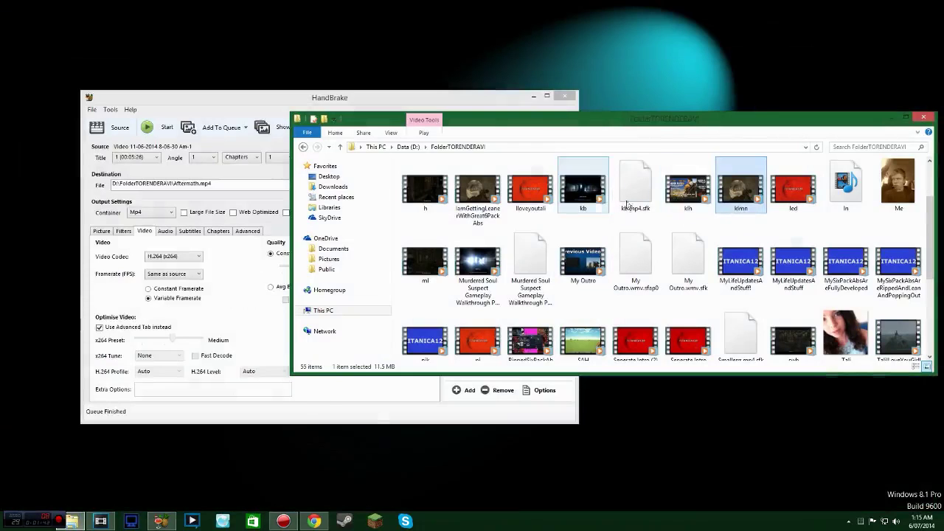
left_click(682, 203)
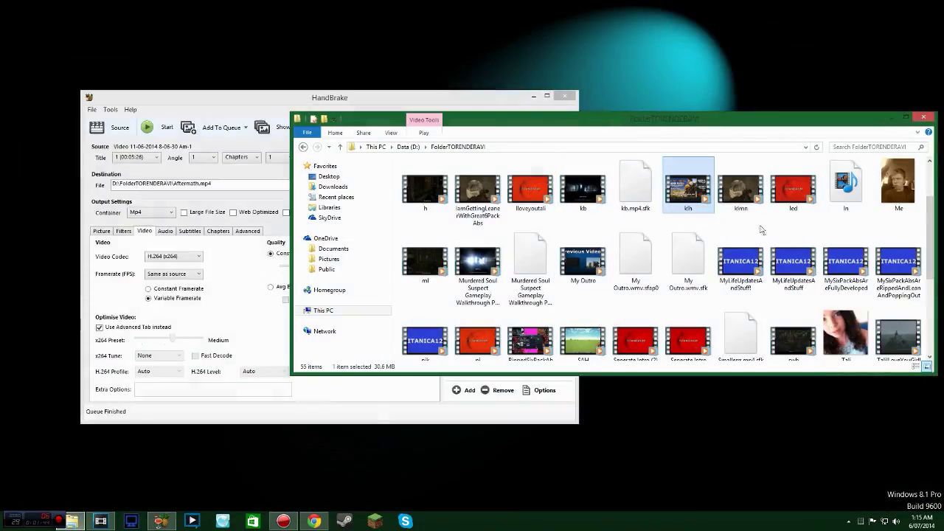
left_click(793, 203)
double_click(793, 203)
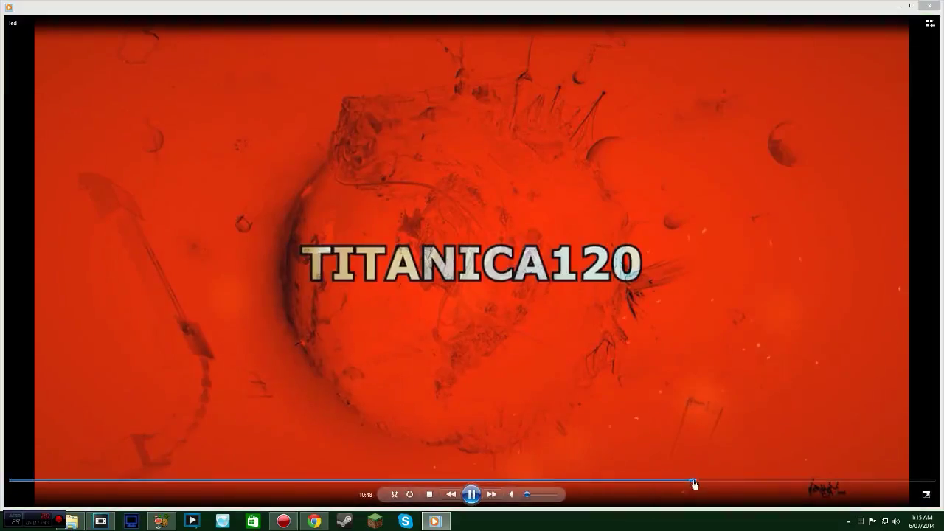
left_click_drag(693, 484, 849, 483)
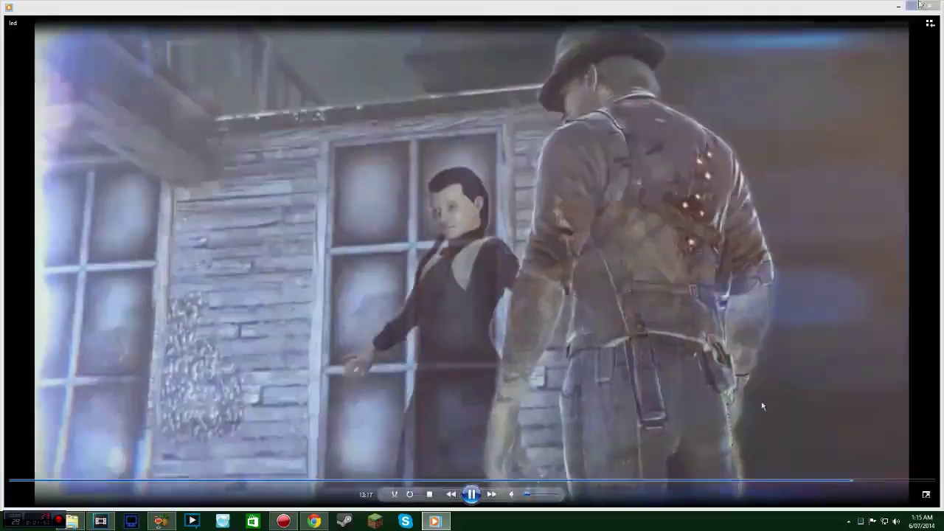
left_click(930, 7)
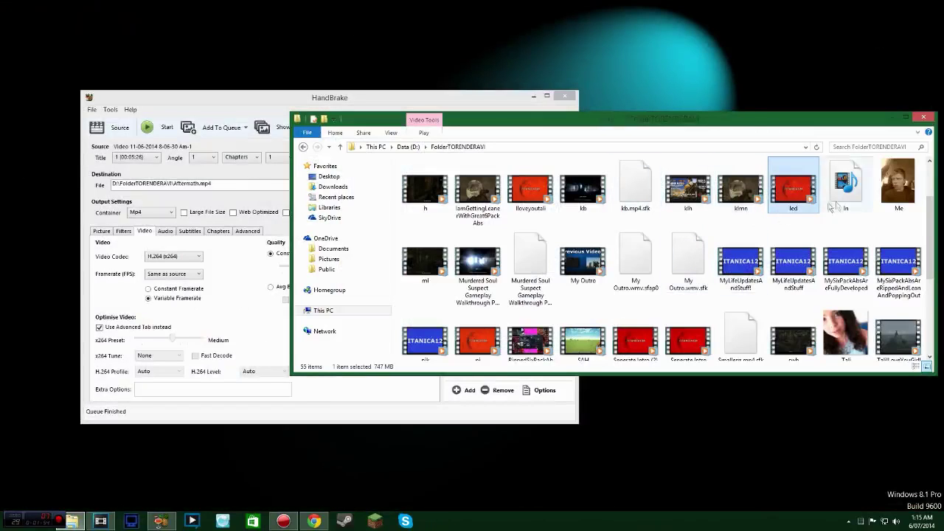
View the led video's file size and length, close the folder window, and minimize HandBrake.
scroll(776, 253, "up", 1)
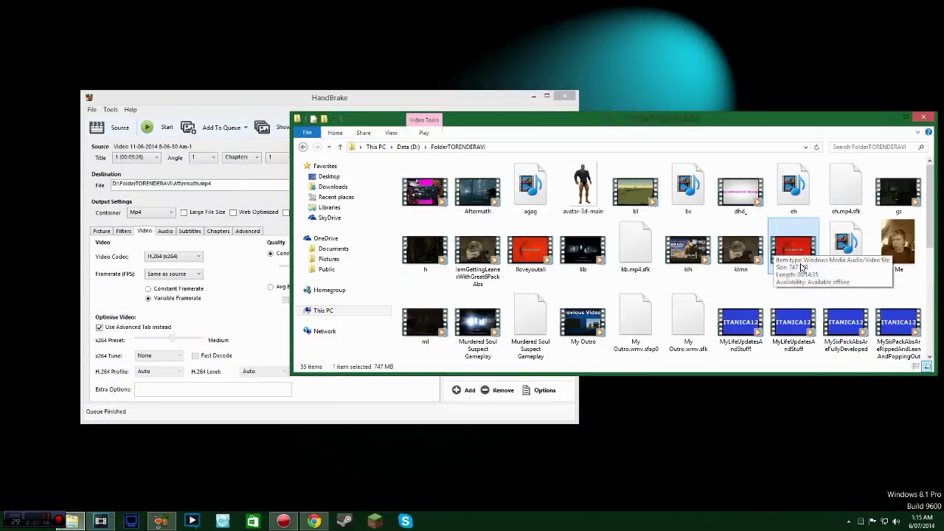
left_click(907, 117)
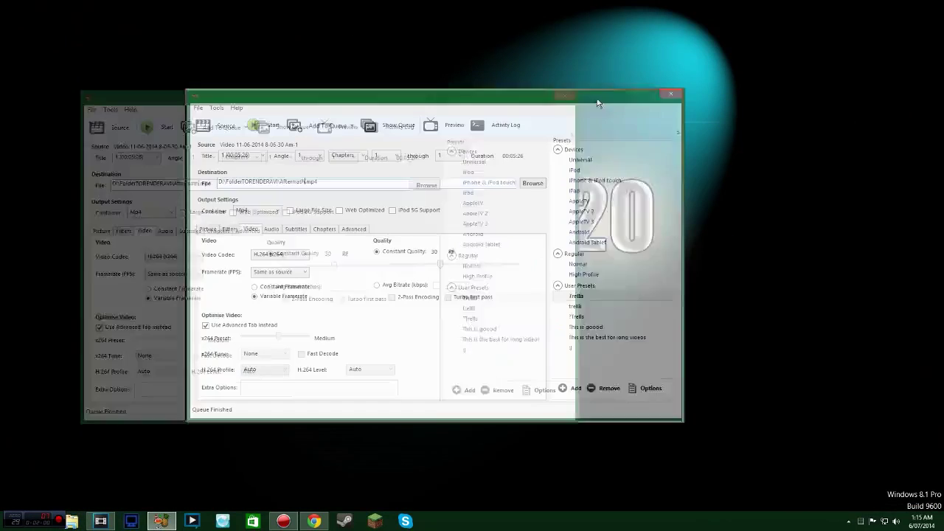
left_click(639, 98)
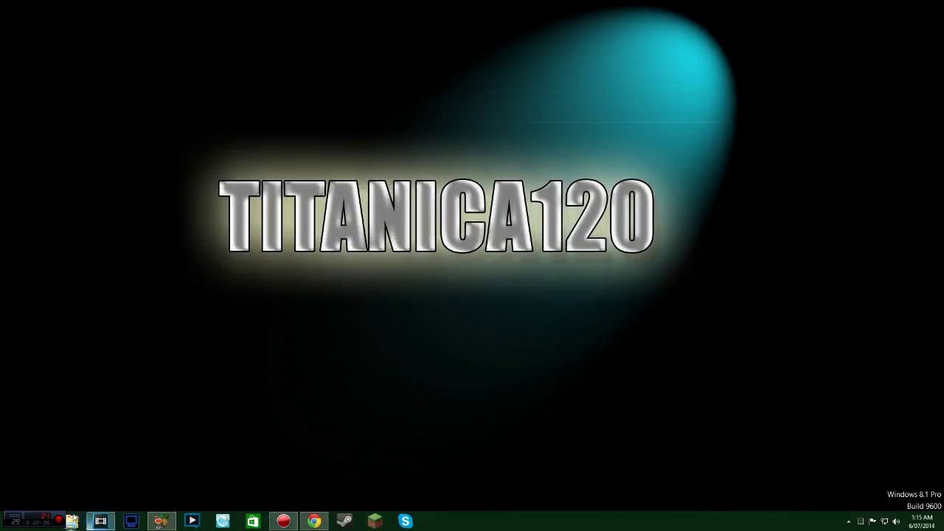
Reopen FolderTORENDERAVI on the D: drive, play the Iloveyoutali video, skip to gameplay near its end to inspect the quality, and close it.
left_click(74, 519)
double_click(572, 254)
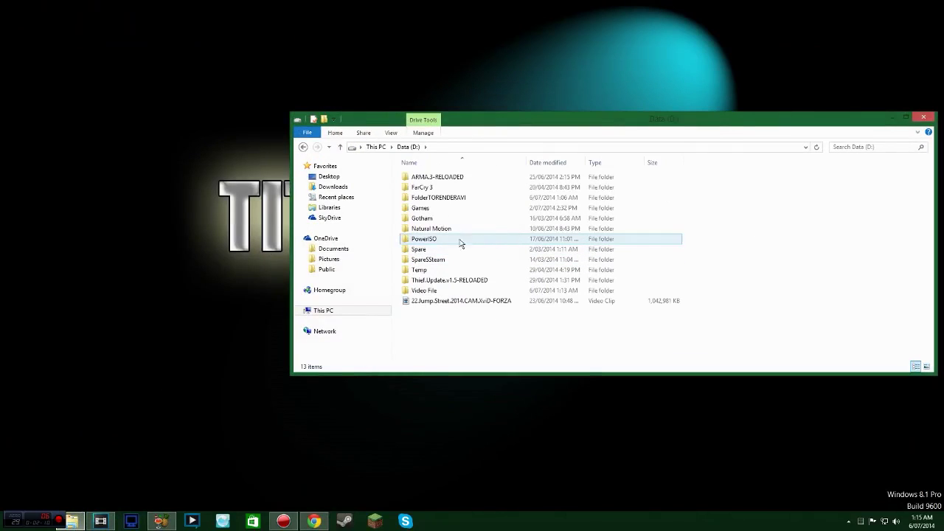
double_click(446, 199)
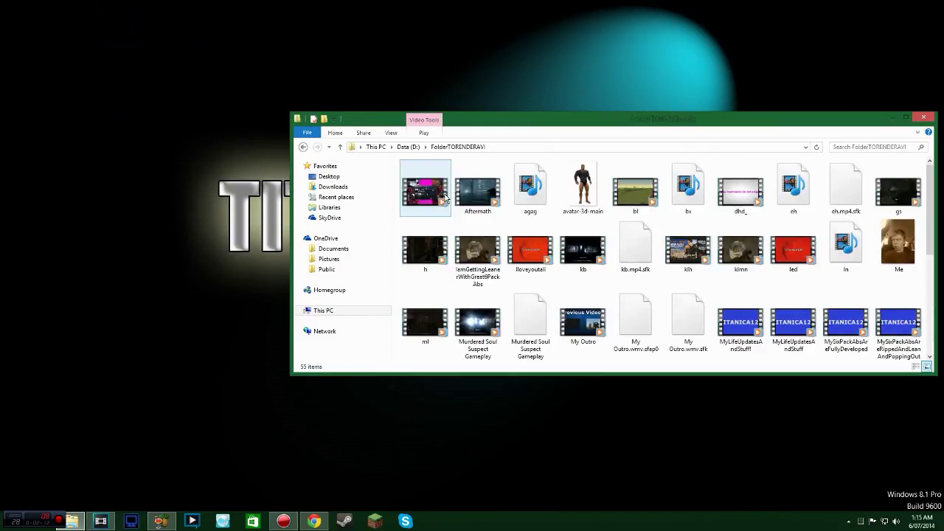
scroll(524, 245, "down", 2)
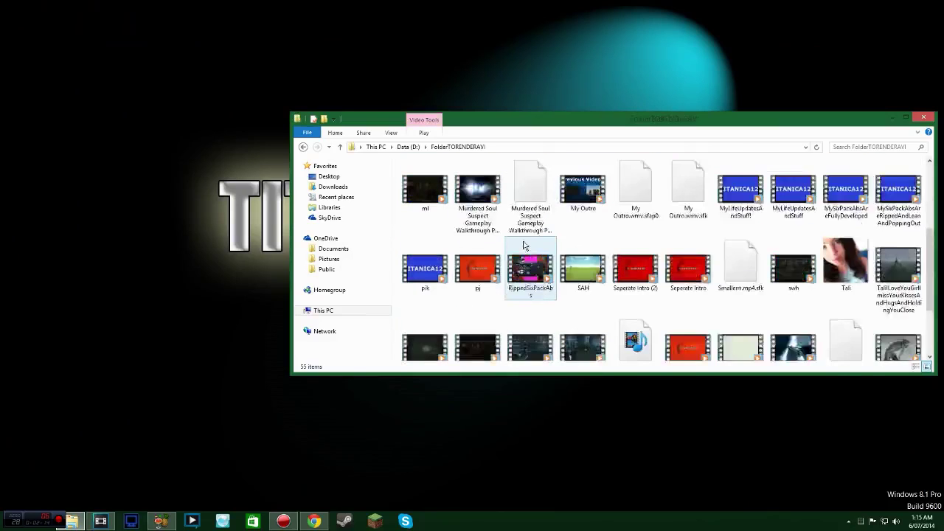
scroll(527, 222, "up", 1)
double_click(532, 201)
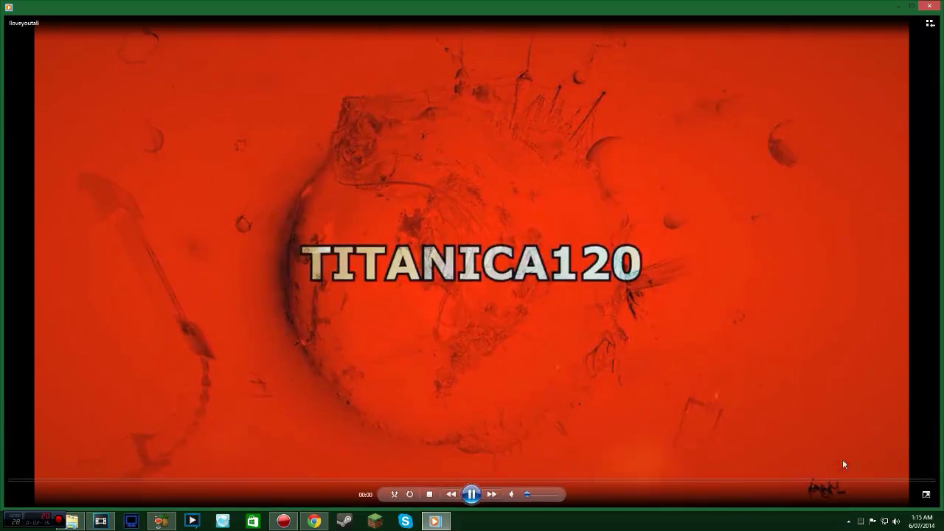
left_click(925, 481)
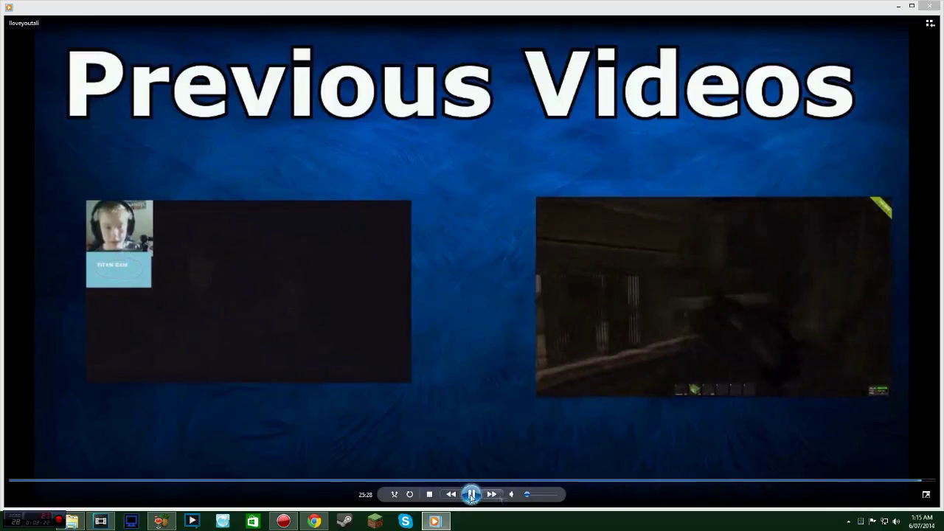
left_click(885, 481)
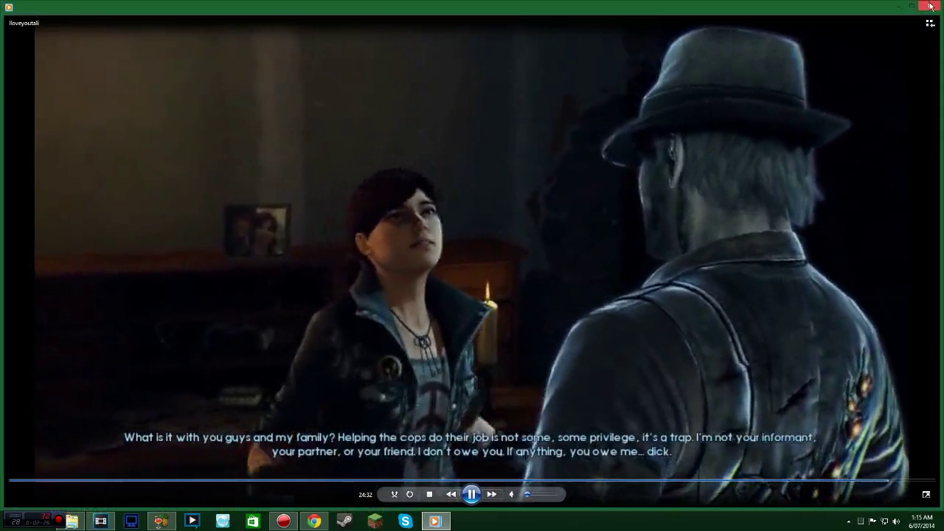
left_click(931, 6)
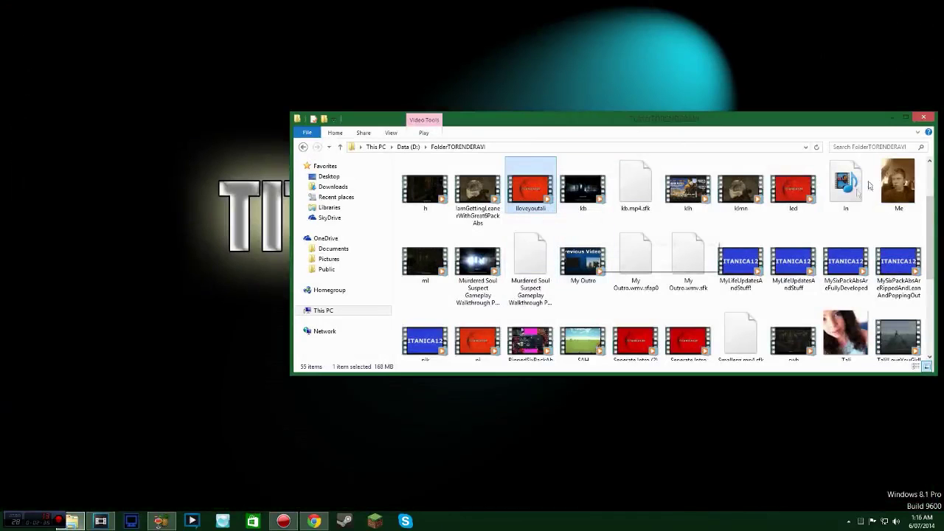
Close the folder window, switch to Chrome, bring up the YouTube channel page, and close the Speedtest page.
key("alt+F4")
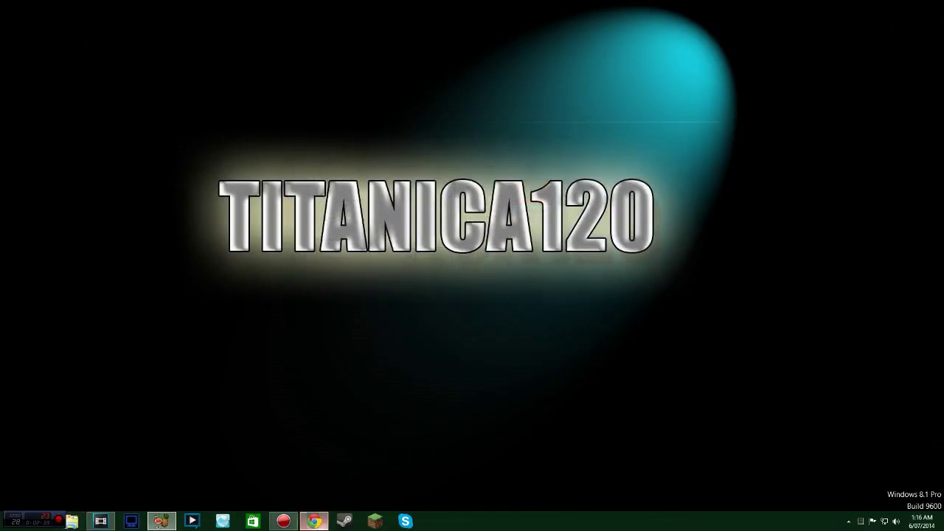
key("alt+Tab")
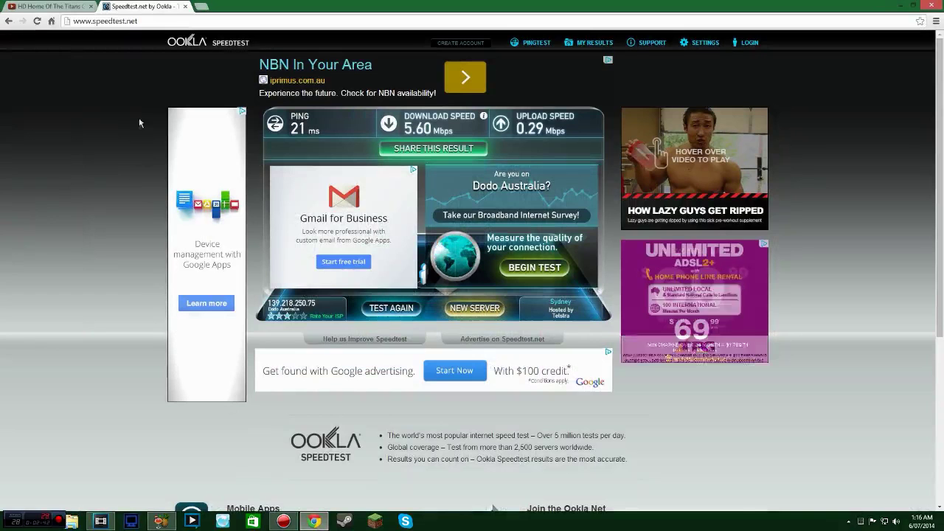
left_click(71, 9)
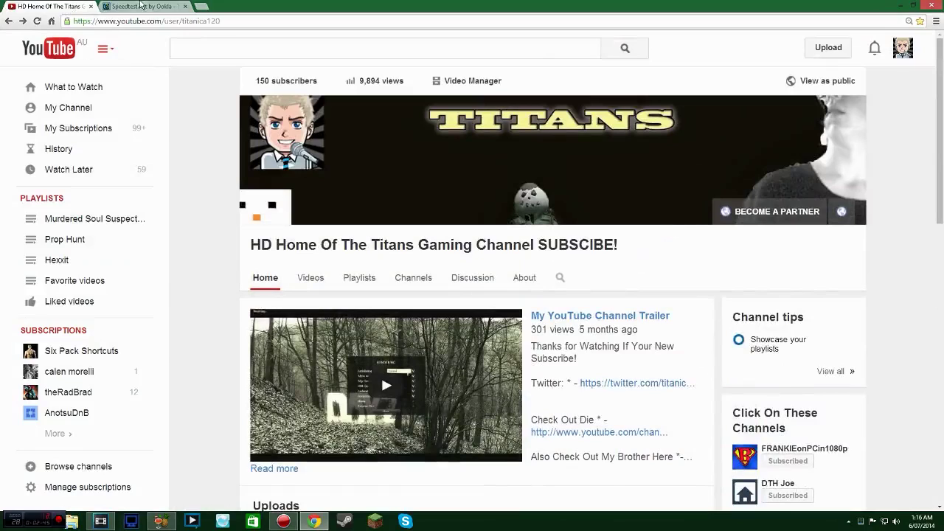
left_click(185, 6)
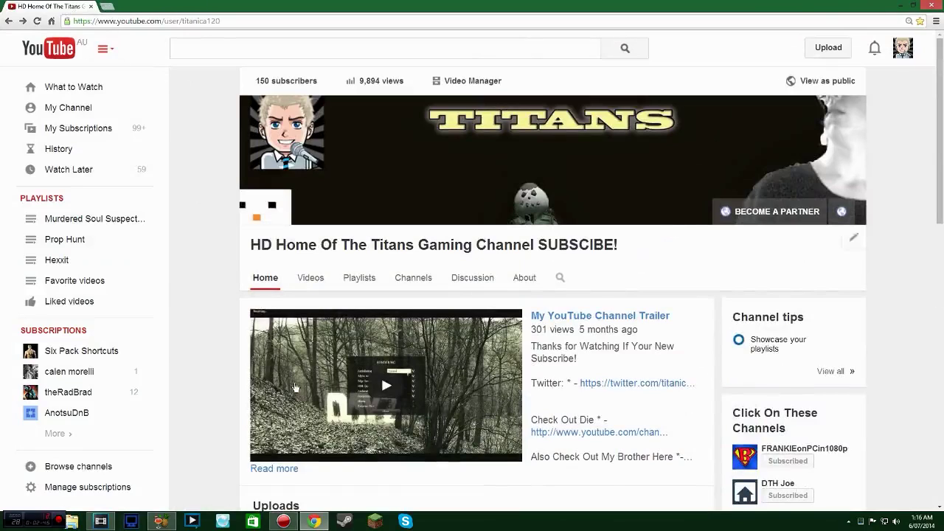
Browse the uploaded videos on the YouTube channel page and minimize Chrome.
scroll(185, 340, "down", 3)
scroll(184, 340, "down", 3)
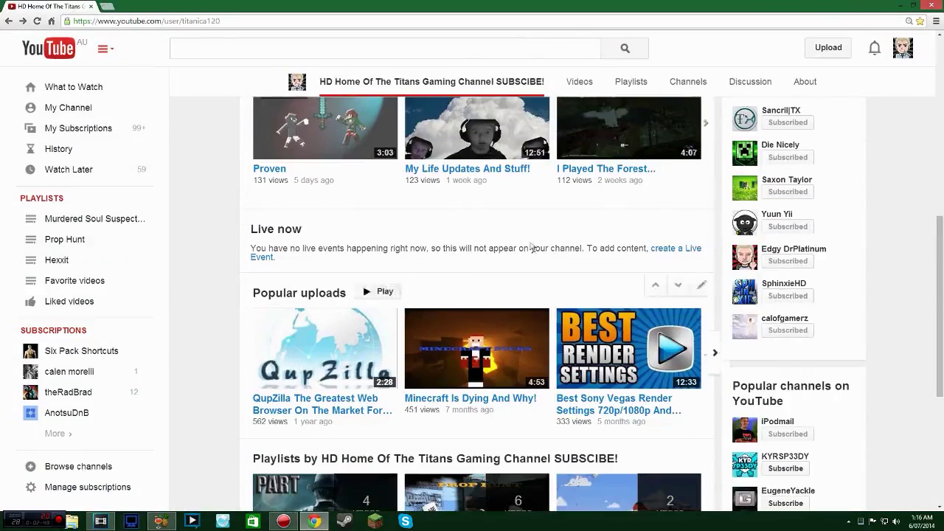
left_click(714, 123)
scroll(540, 252, "up", 2)
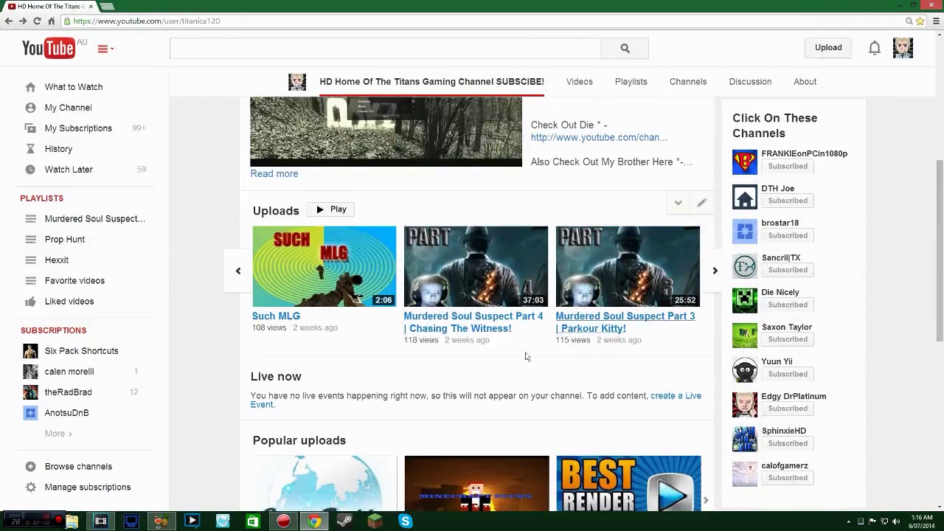
left_click(239, 269)
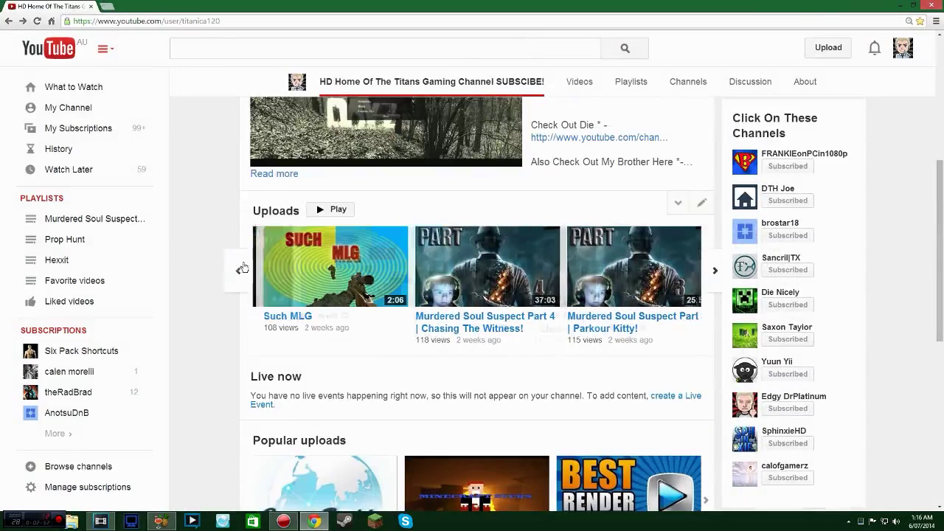
left_click(314, 521)
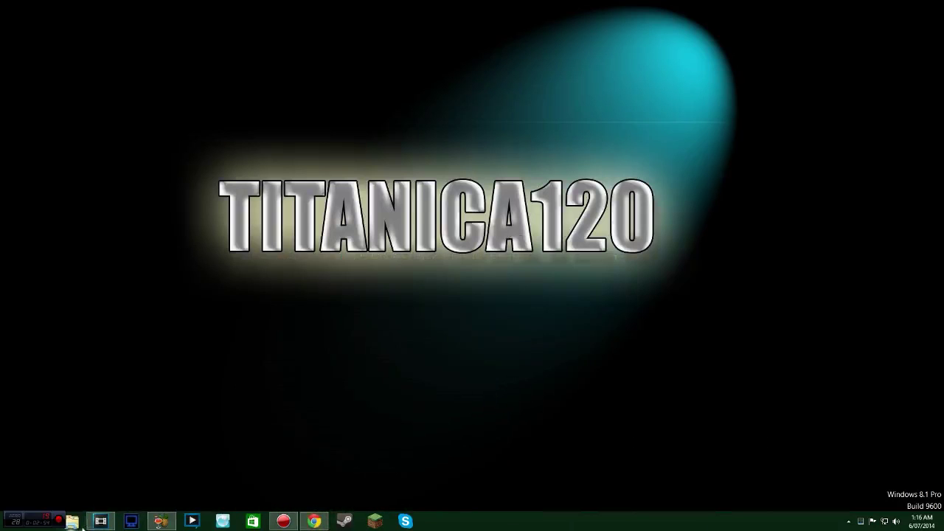
left_click(81, 522)
right_click(68, 517)
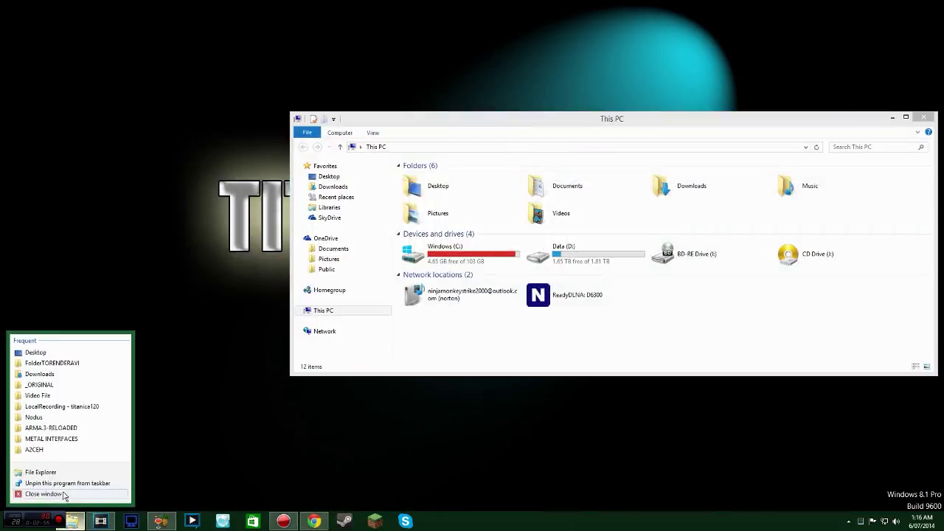
left_click(64, 495)
Switch to Vegas Pro and trim the end of the timeline clip so it is about 12 seconds long.
left_click(101, 522)
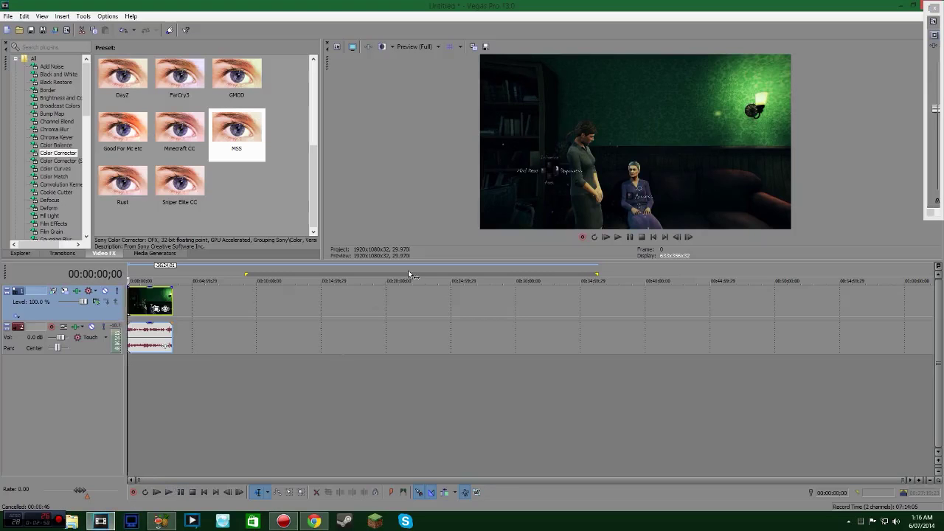
scroll(189, 390, "up", 5)
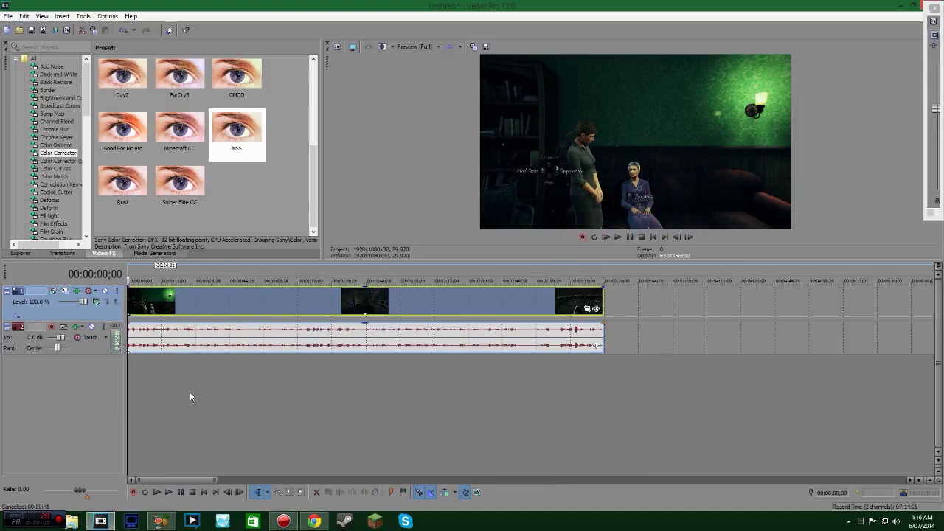
left_click_drag(601, 297, 163, 310)
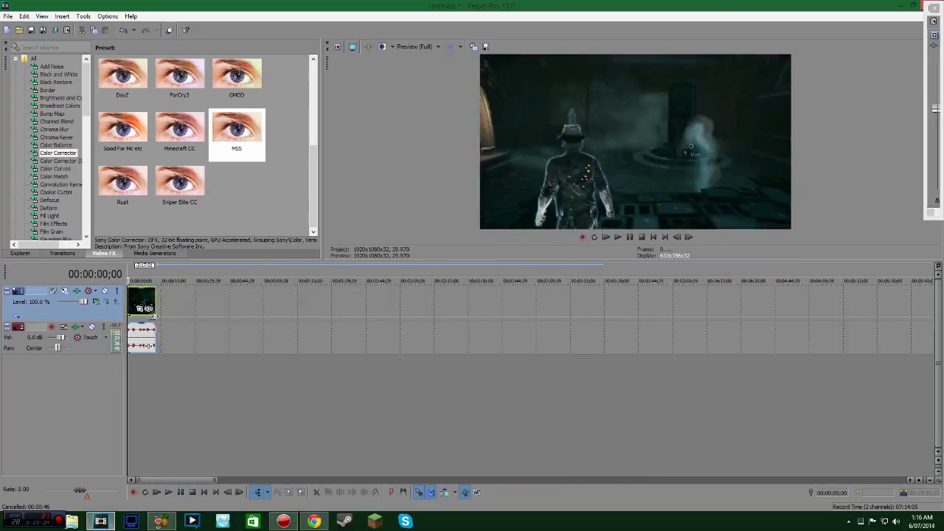
Render the timeline to FolderTORENDERAVI on the D: drive as Untitled.wmv using the 16 Mbps HD 720-30p template.
scroll(195, 364, "down", 4)
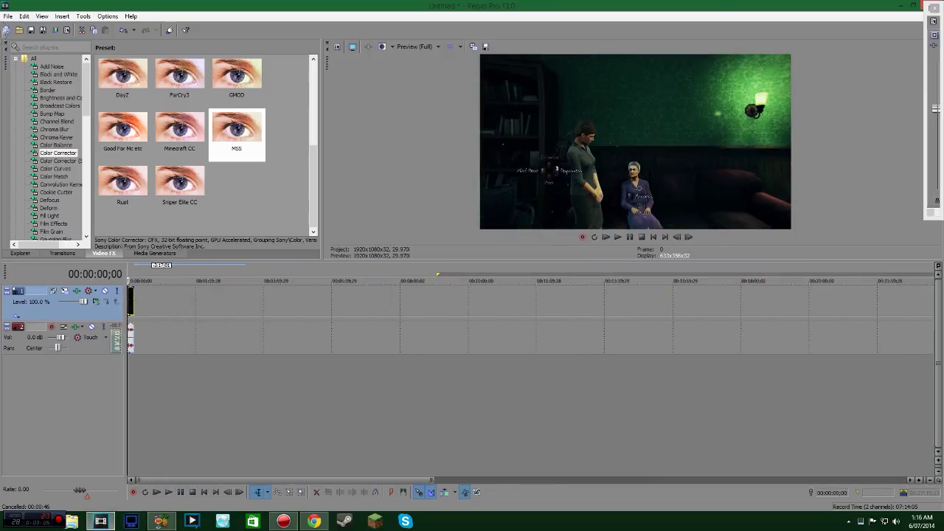
left_click(7, 16)
left_click(51, 92)
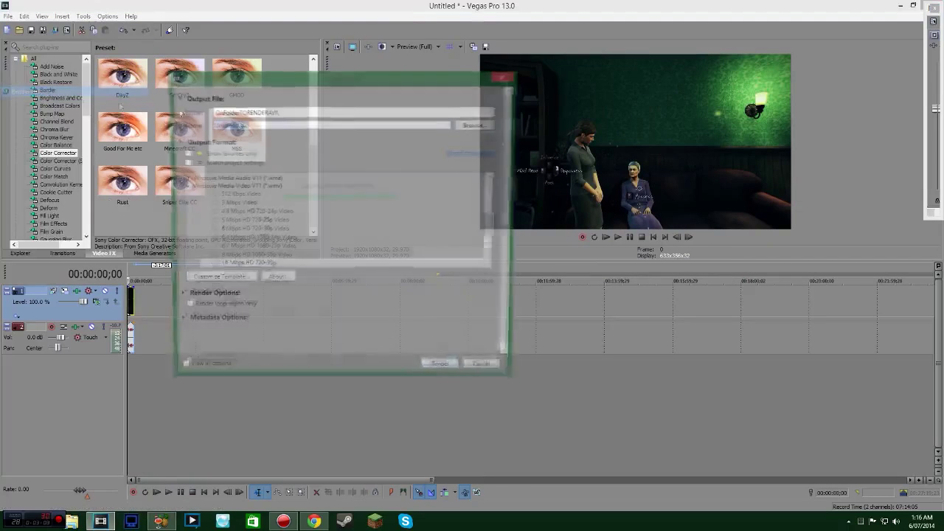
left_click(289, 265)
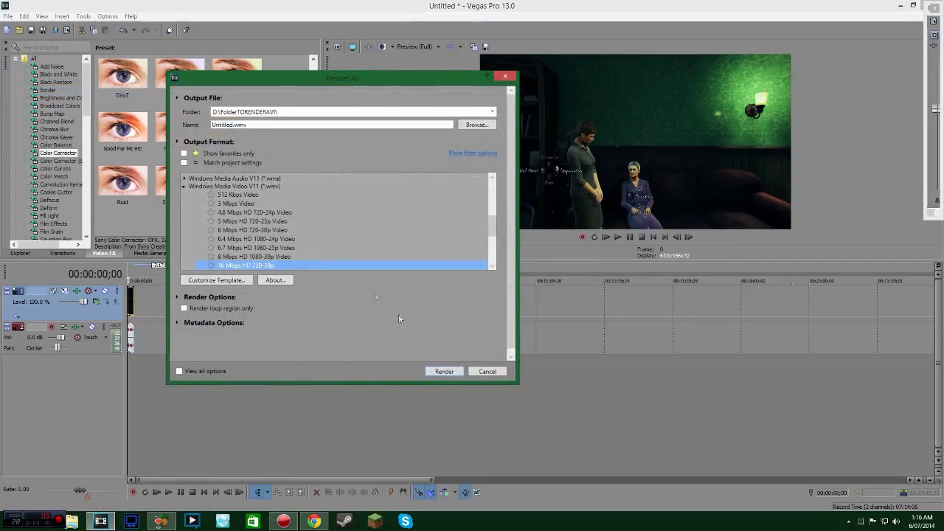
left_click(451, 374)
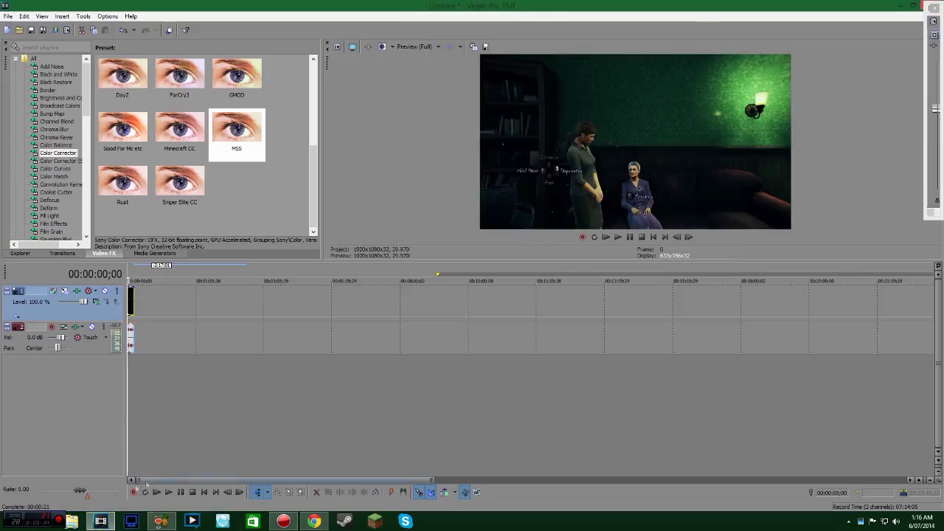
Open FolderTORENDERAVI on the D: drive, play the rendered Untitled video to check its quality, and close the player.
left_click(75, 525)
double_click(570, 254)
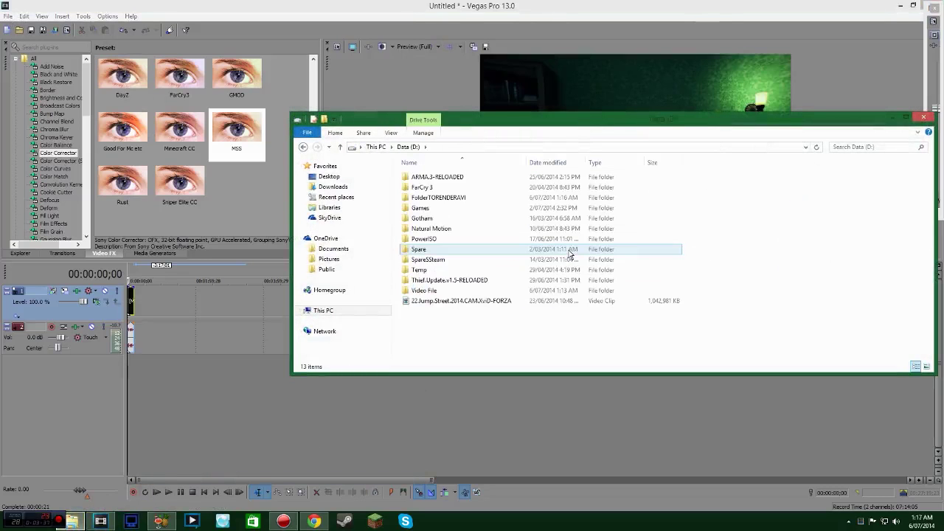
double_click(453, 198)
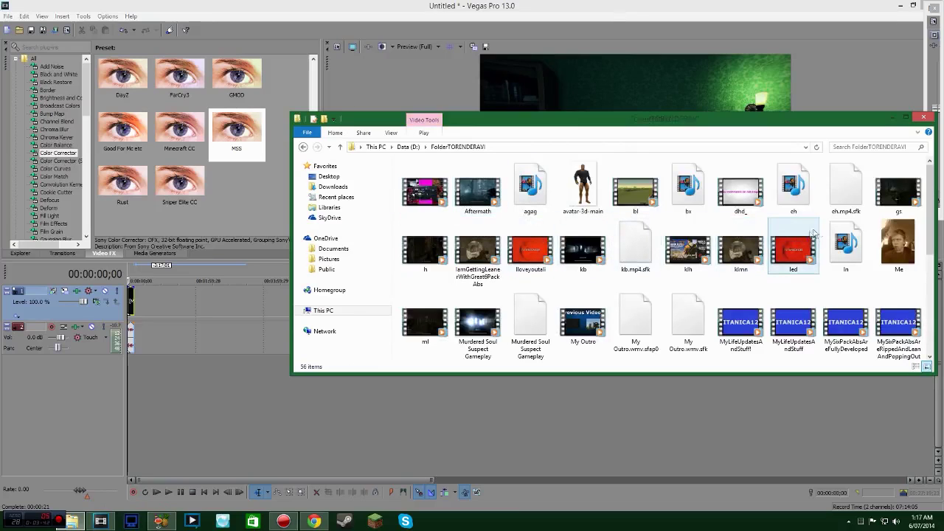
scroll(828, 246, "down", 3)
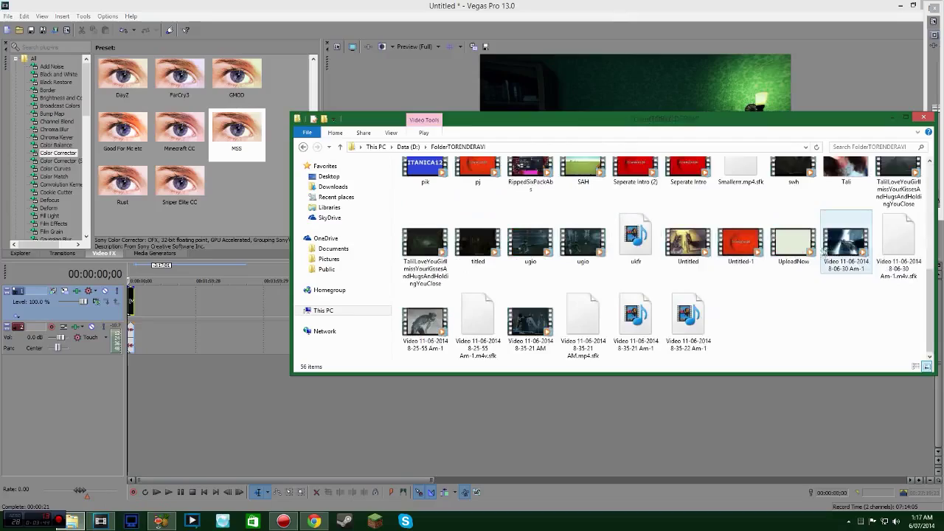
left_click(689, 247)
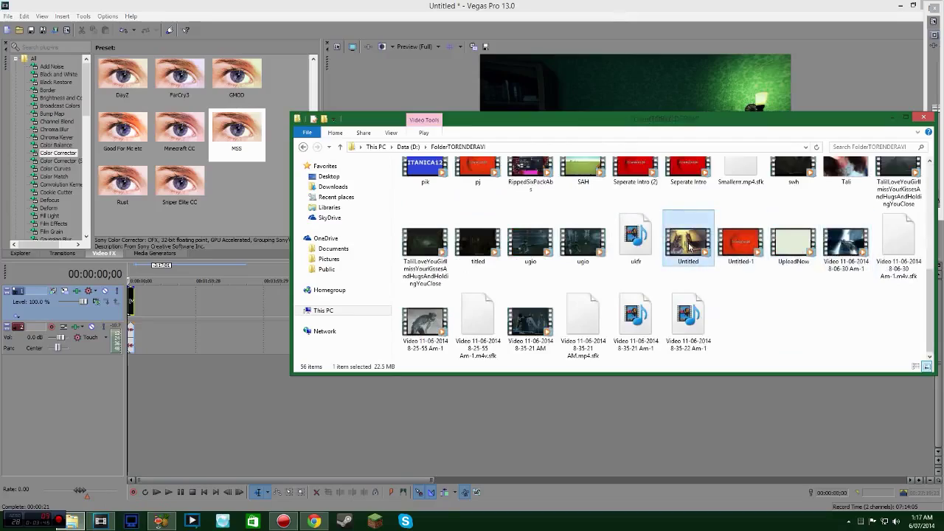
double_click(689, 247)
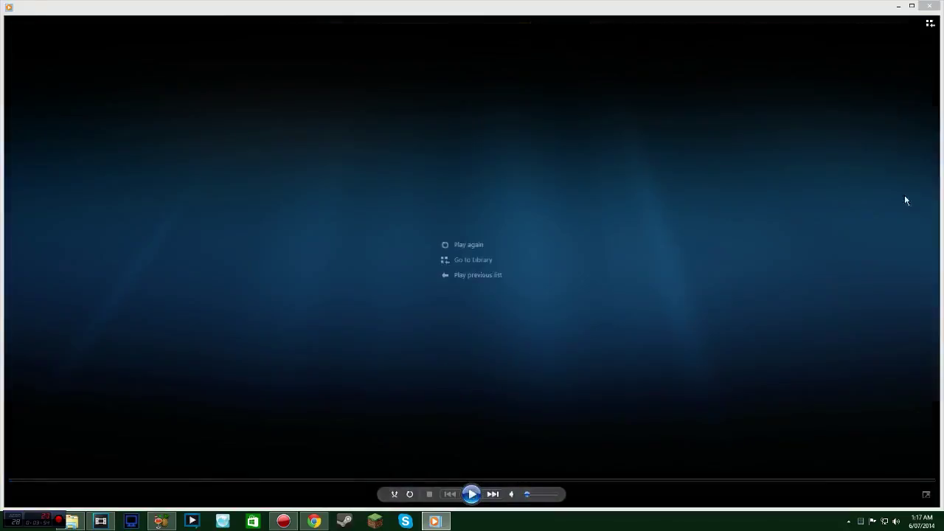
left_click(928, 6)
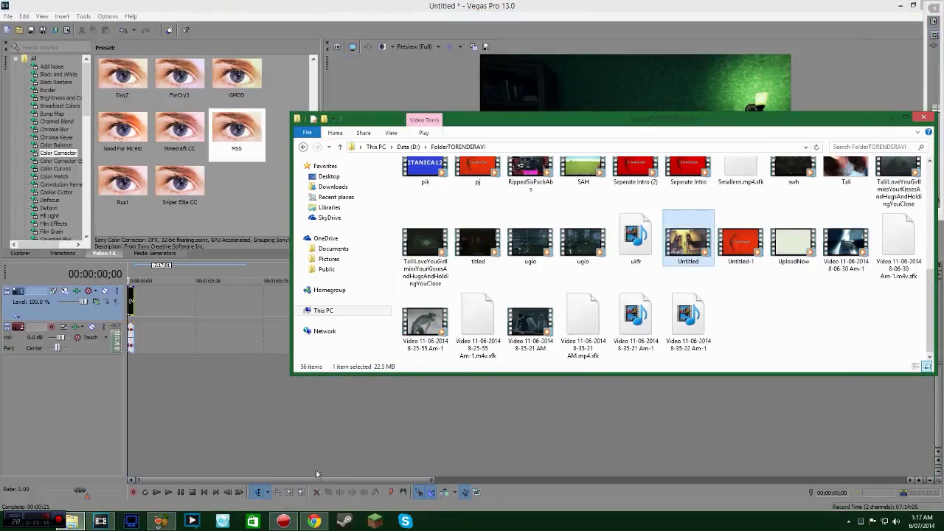
Switch to HandBrake, load the Untitled video as the source, and encode it to Untitled-1.m4v, overwriting the existing file.
left_click(165, 523)
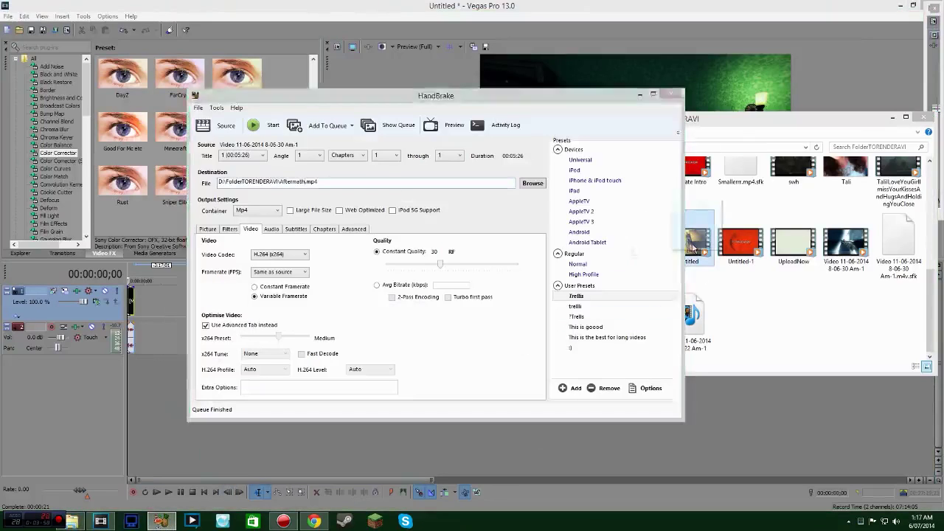
left_click_drag(453, 351, 453, 351)
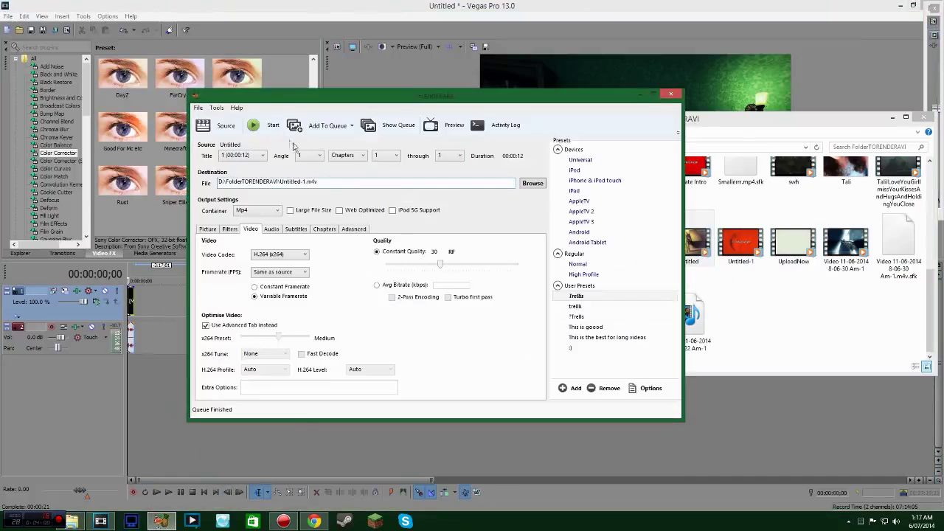
left_click(267, 126)
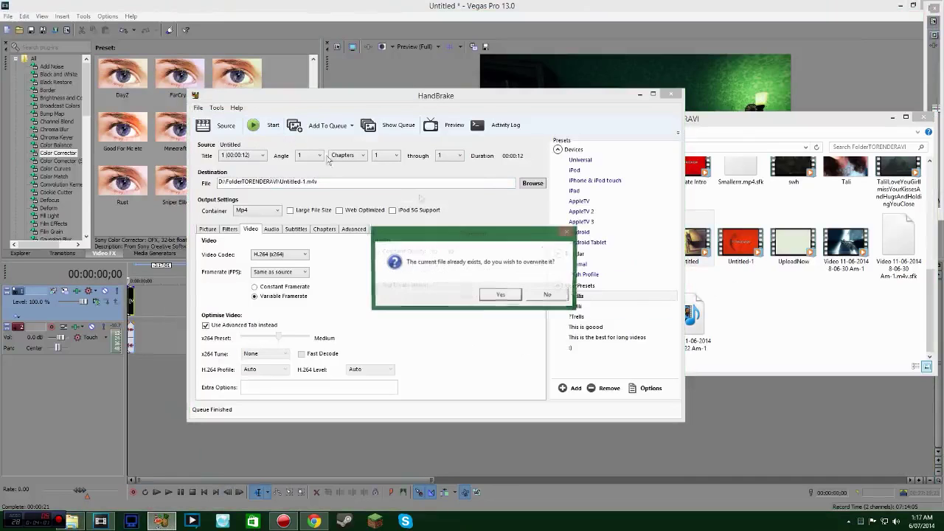
left_click(507, 298)
Inspect the file properties of the compressed Untitled-1 video, play it to check the quality, and close the player.
left_click(767, 341)
left_click(727, 251)
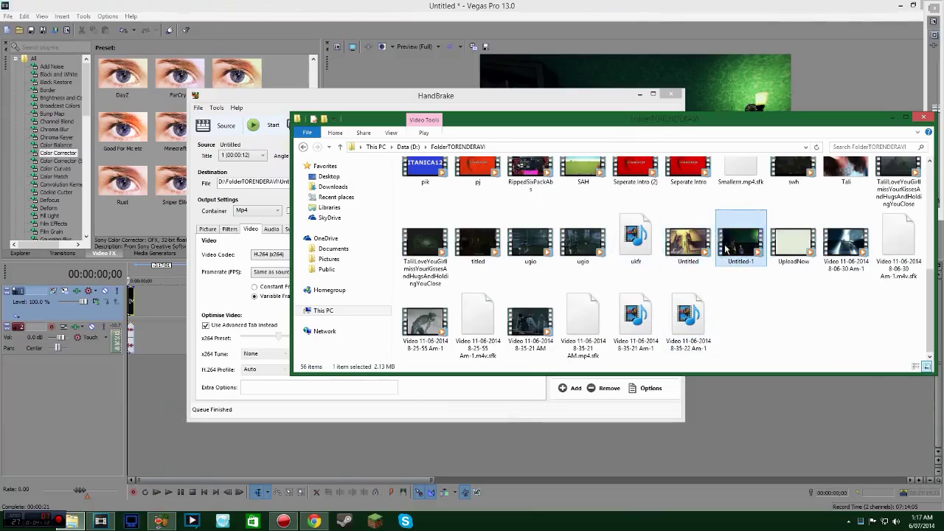
right_click(725, 251)
left_click(753, 427)
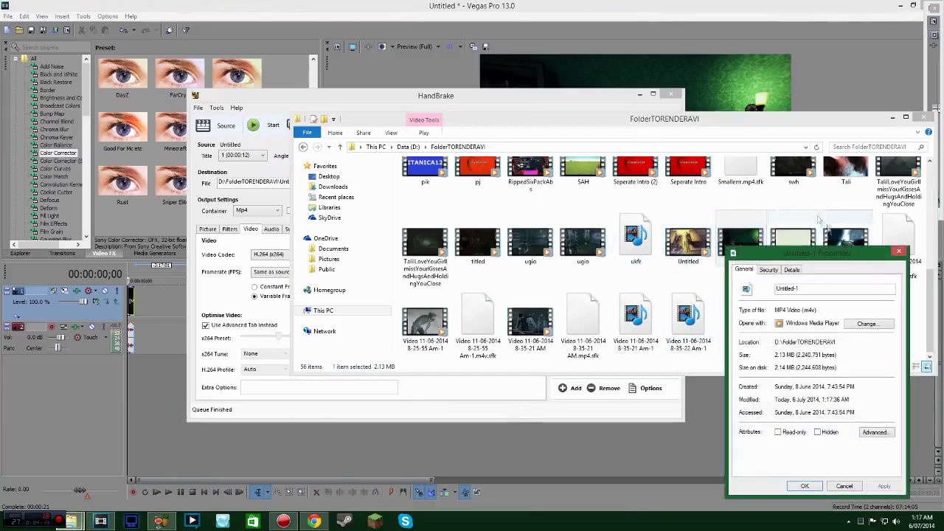
left_click(898, 253)
key("Return")
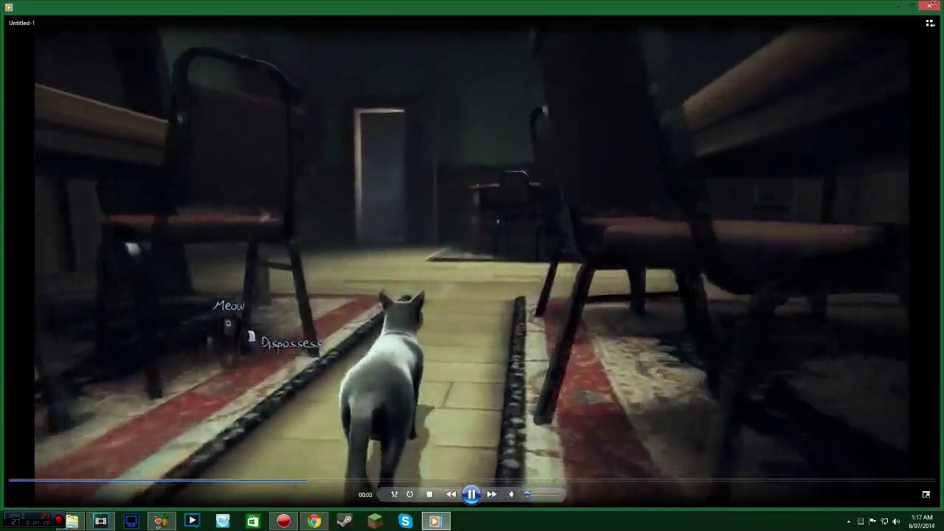
left_click(929, 5)
Switch to Chrome, go to the YouTube upload page, and upload the Untitled-1 video from FolderTORENDERAVI.
left_click(313, 521)
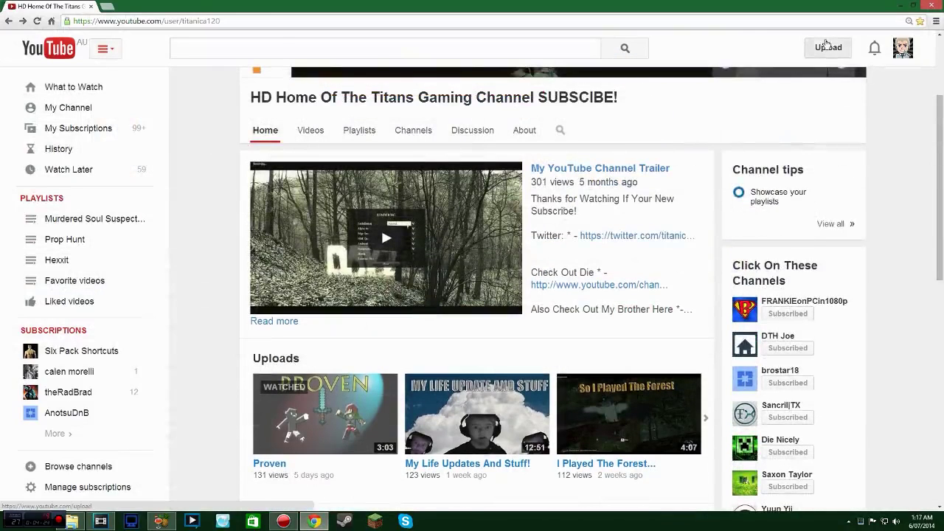
left_click(828, 47)
left_click(71, 521)
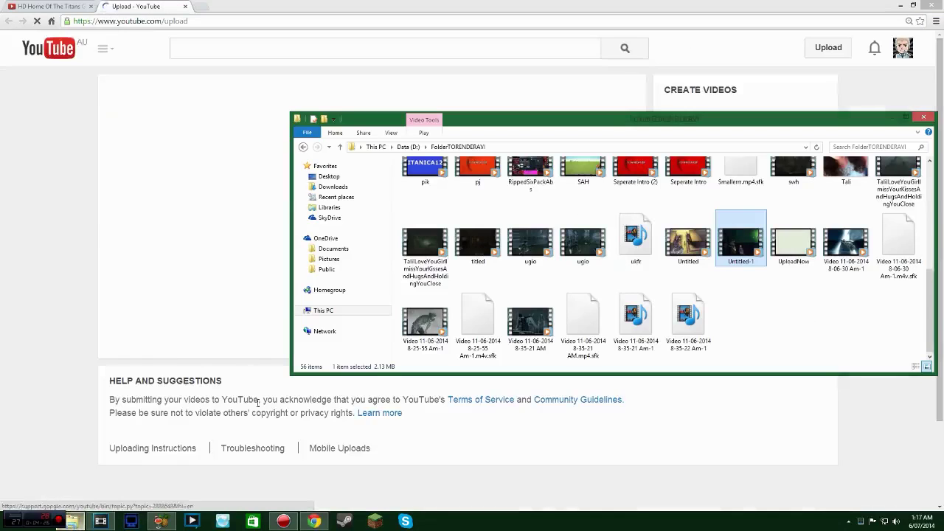
left_click_drag(647, 252, 221, 227)
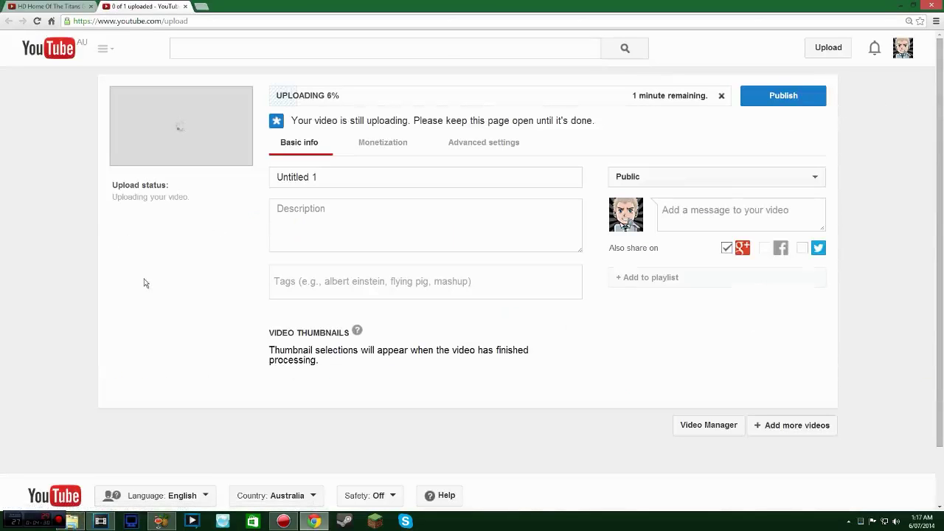
Retitle the uploading video as "Uload Test" and publish it.
left_click_drag(606, 102, 705, 97)
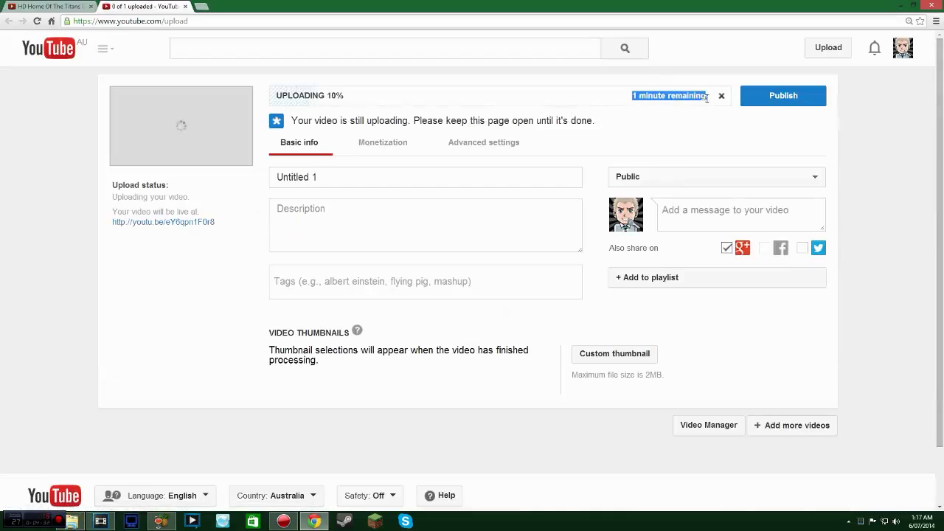
left_click(631, 141)
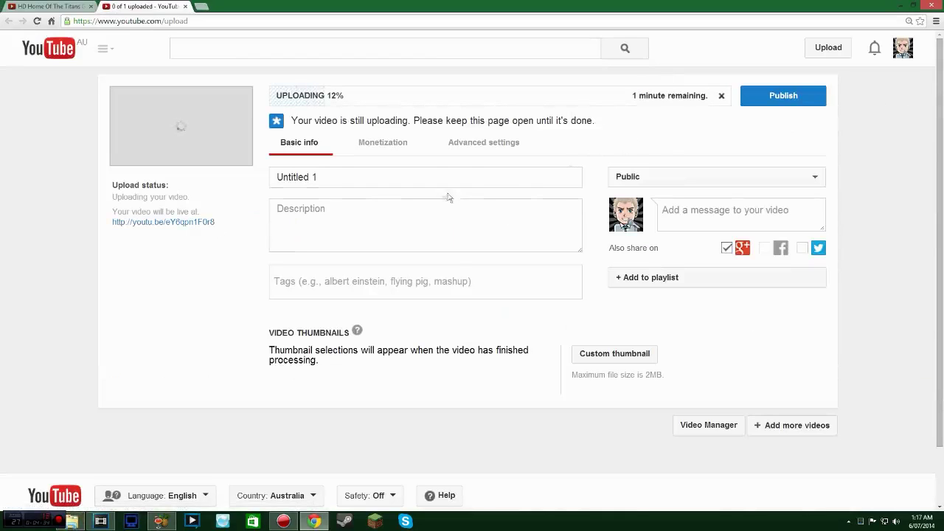
left_click_drag(452, 182, 243, 188)
key("BackSpace")
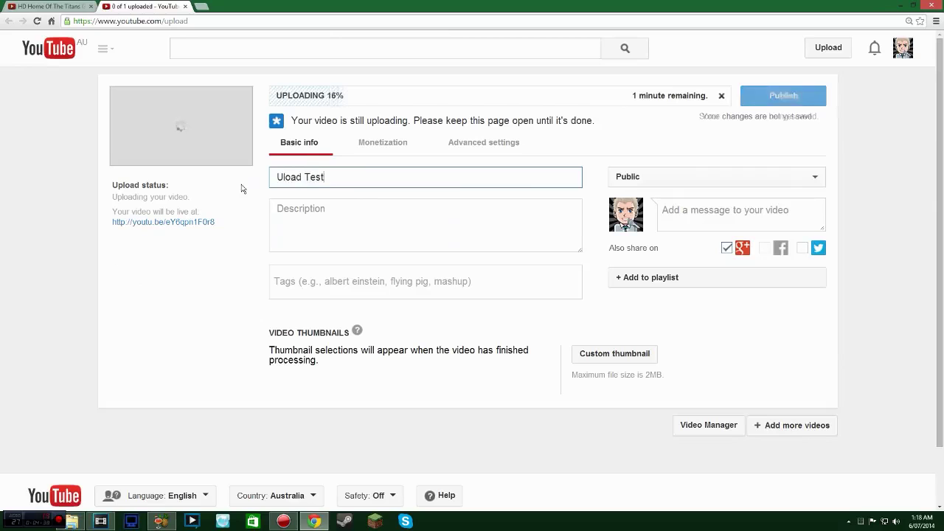
key("Return")
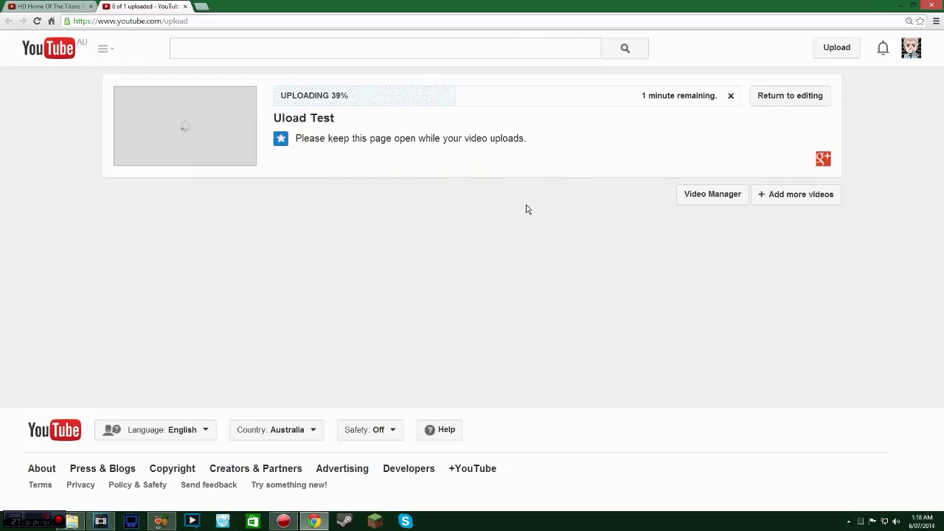
Minimize Chrome, switch to HandBrake, and review its advanced encoding and picture size settings.
left_click(314, 521)
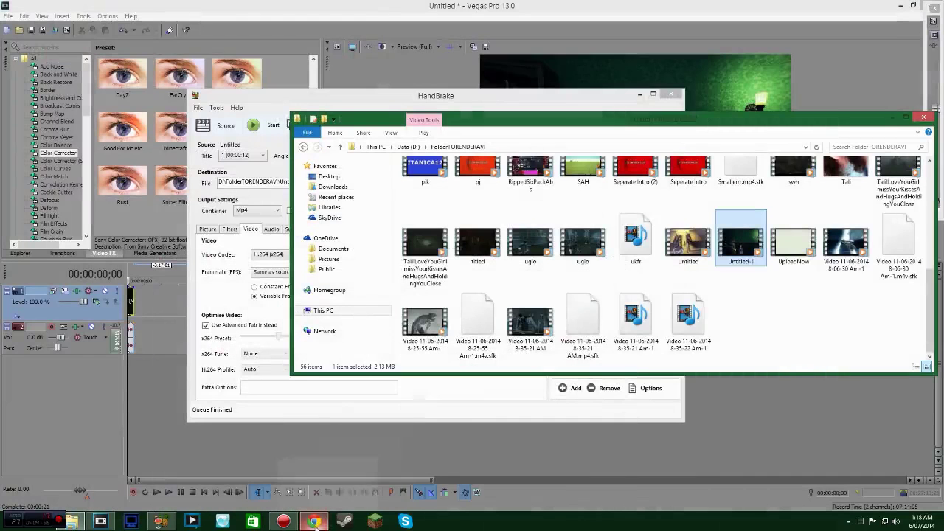
left_click(418, 398)
left_click(353, 229)
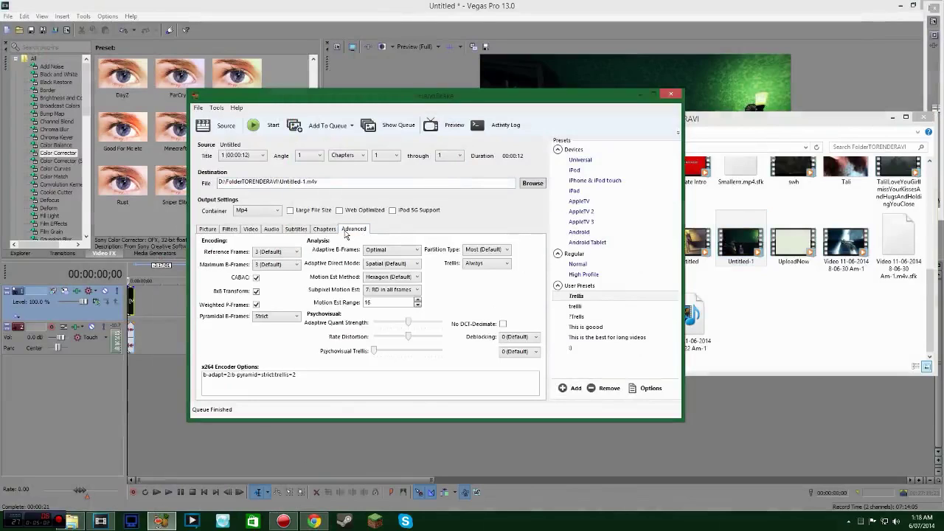
left_click(207, 230)
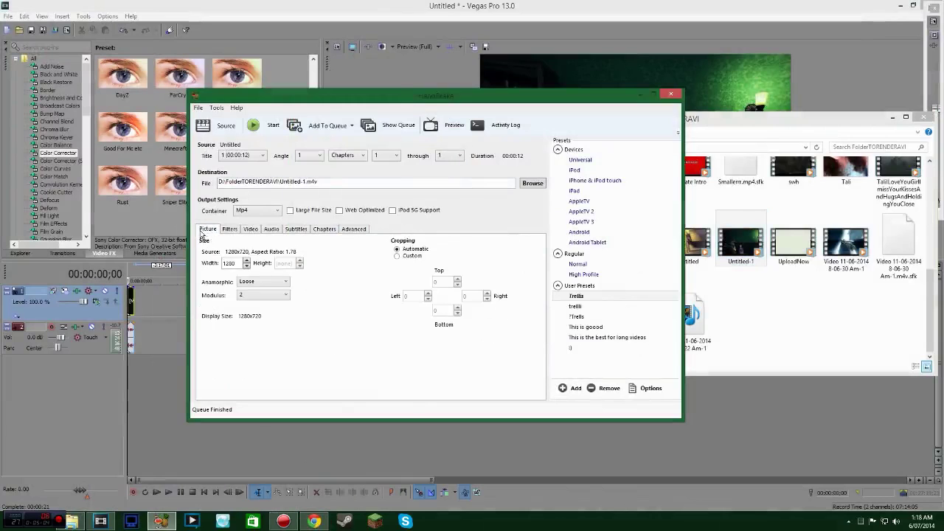
Launch XSplit Broadcaster and minimize the HandBrake and folder windows.
left_click(191, 521)
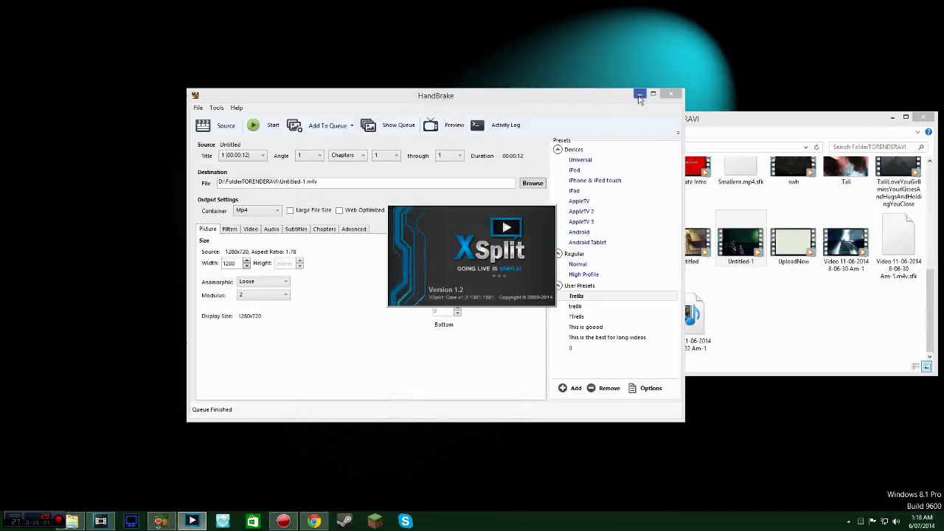
left_click(639, 97)
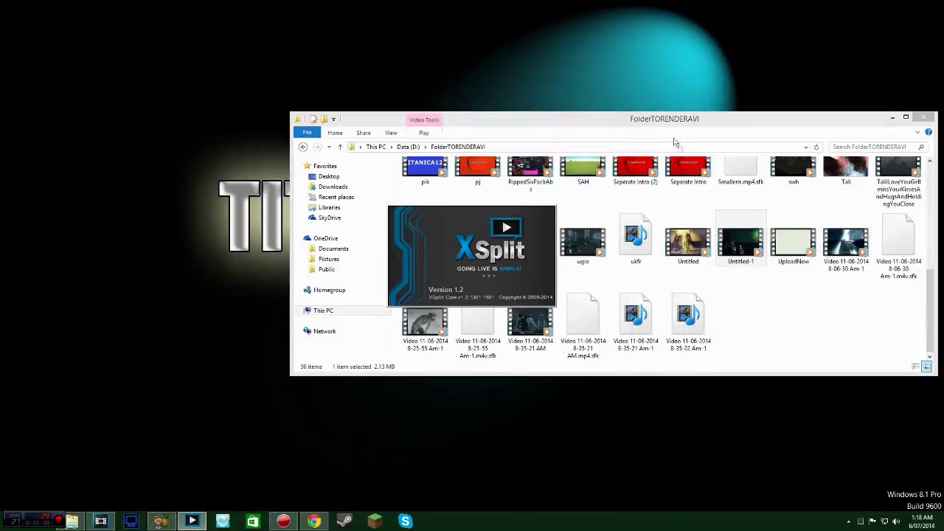
left_click(893, 116)
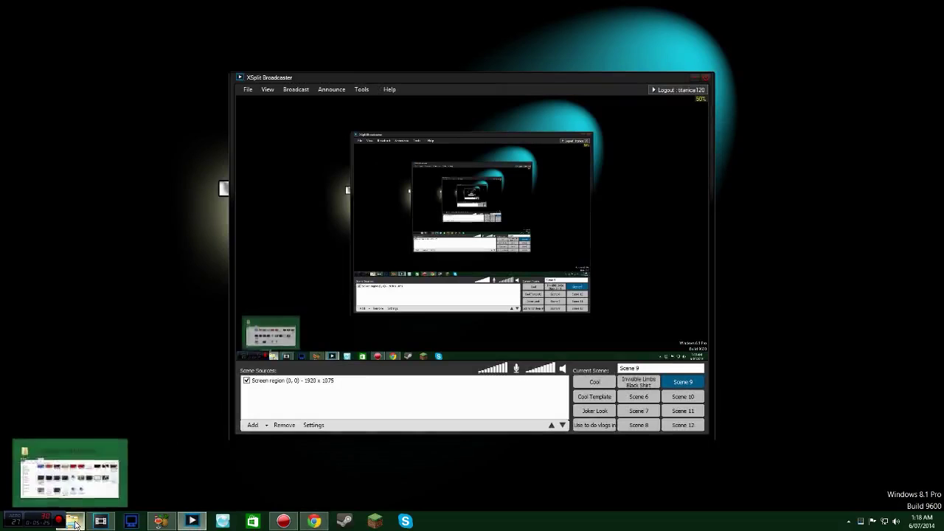
Restore the folder window, go up to This PC, and view XSplit's local recording option before returning to the folder window.
left_click(70, 472)
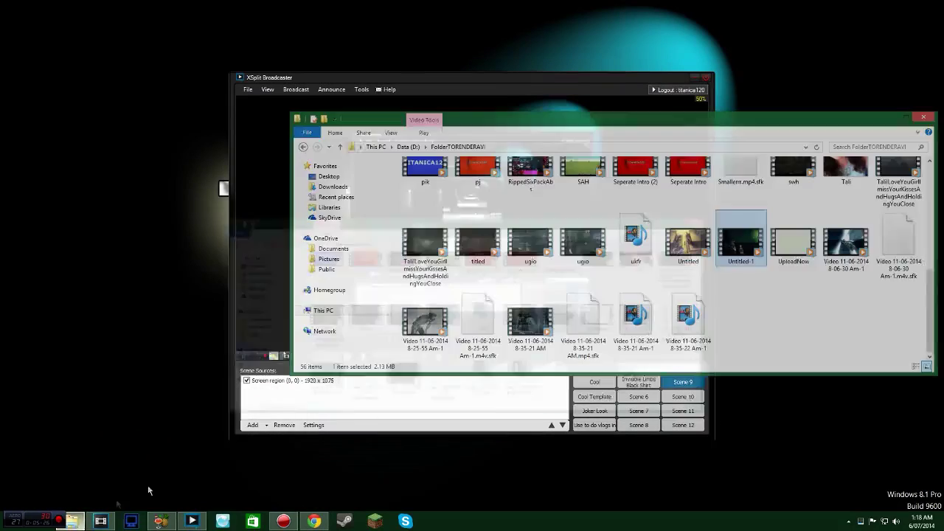
left_click(402, 147)
left_click(374, 146)
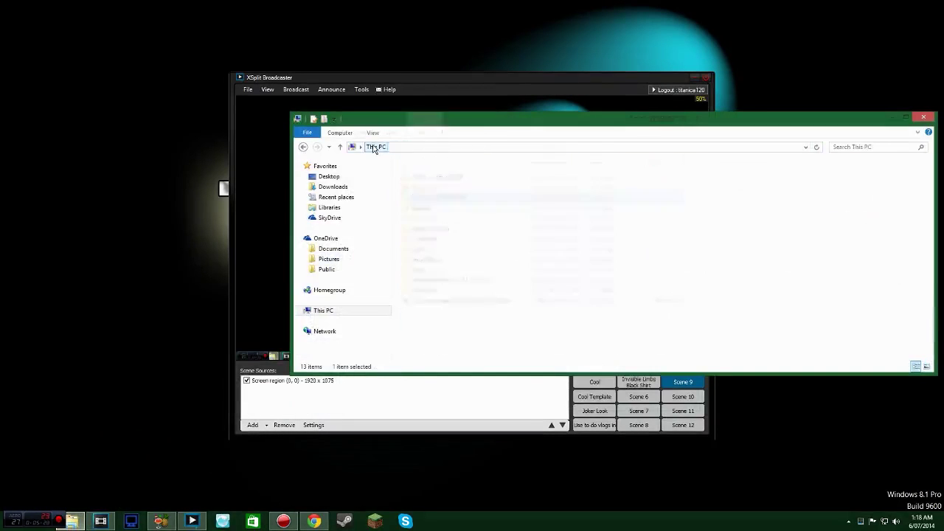
left_click(291, 89)
left_click(295, 89)
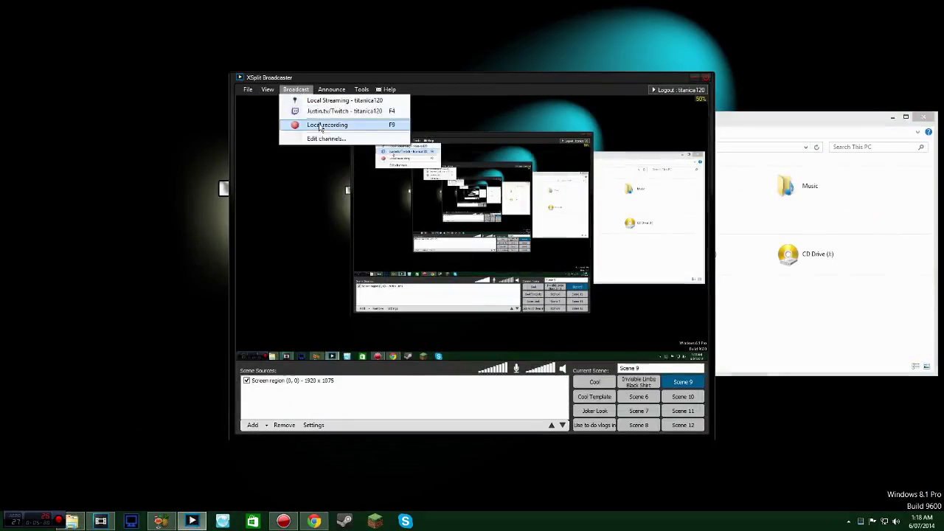
left_click(776, 350)
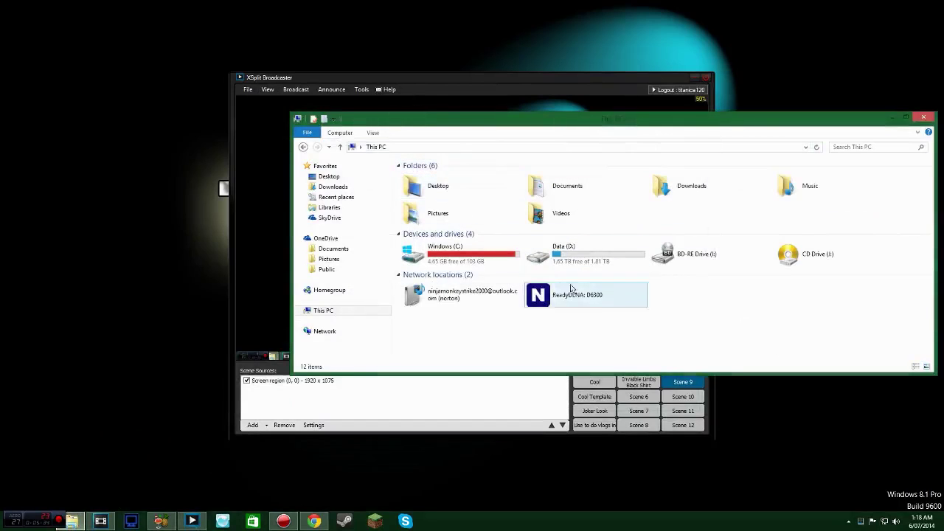
Open the LocalRecording folder under Videos, XSplit Recordings, and select the 2014-07-06 recording.
double_click(575, 215)
double_click(499, 198)
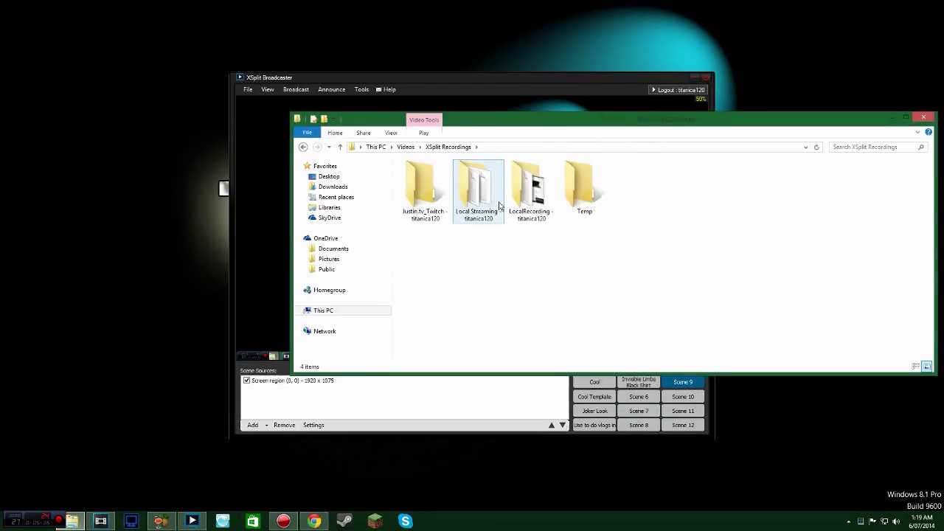
double_click(531, 193)
left_click(745, 213)
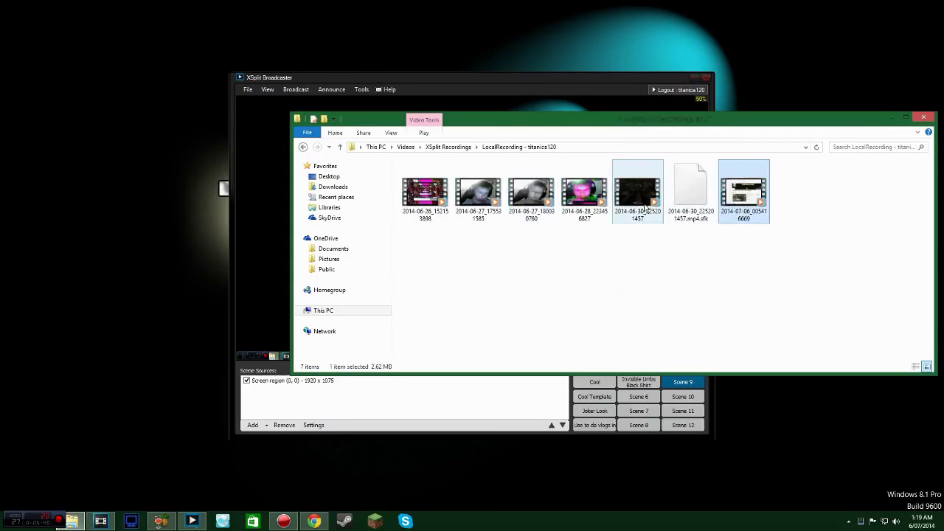
Play the 2014-07-06 recording, skip to its end, and close the player.
double_click(759, 213)
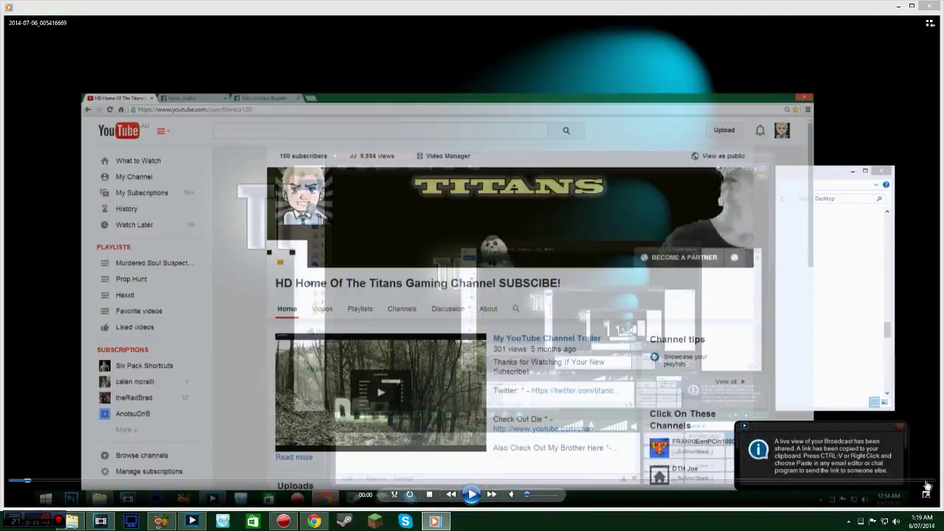
left_click(928, 483)
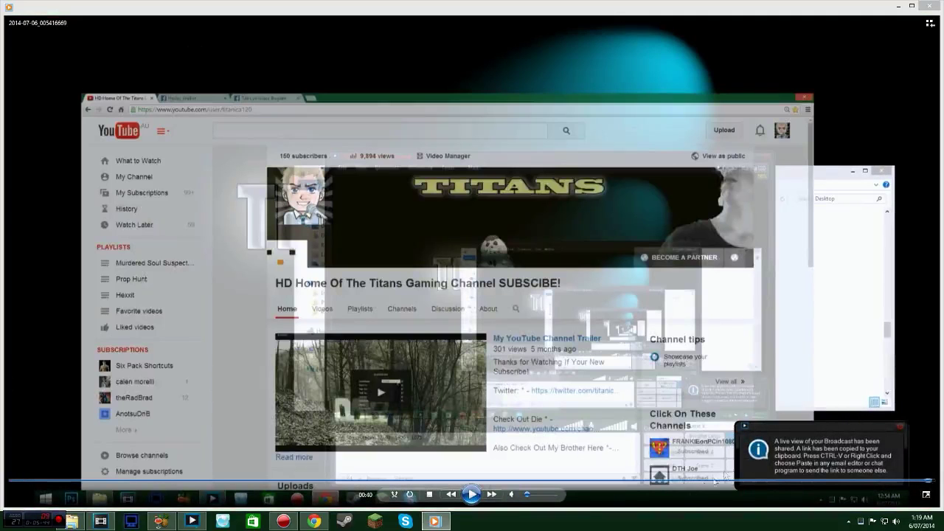
left_click(929, 8)
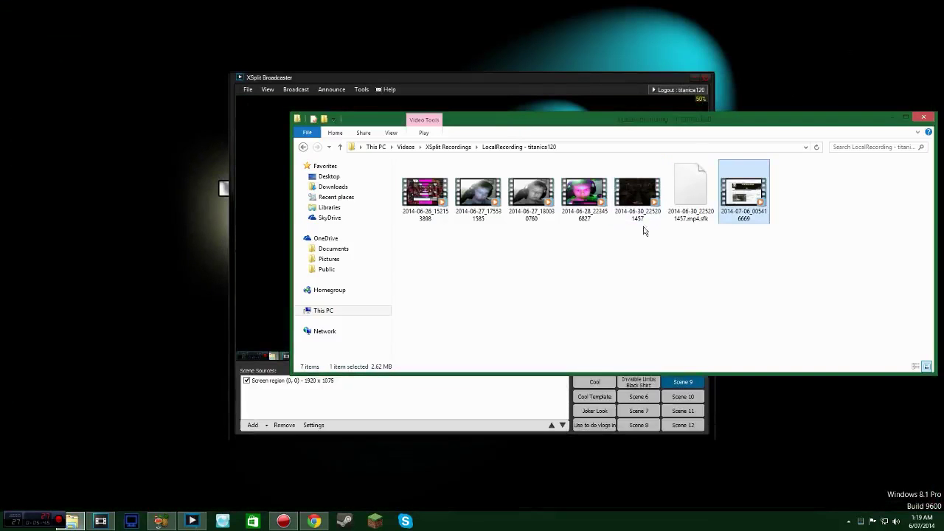
Play the 2014-06-30 recording, skip to its end, and close the player.
left_click(645, 196)
double_click(645, 195)
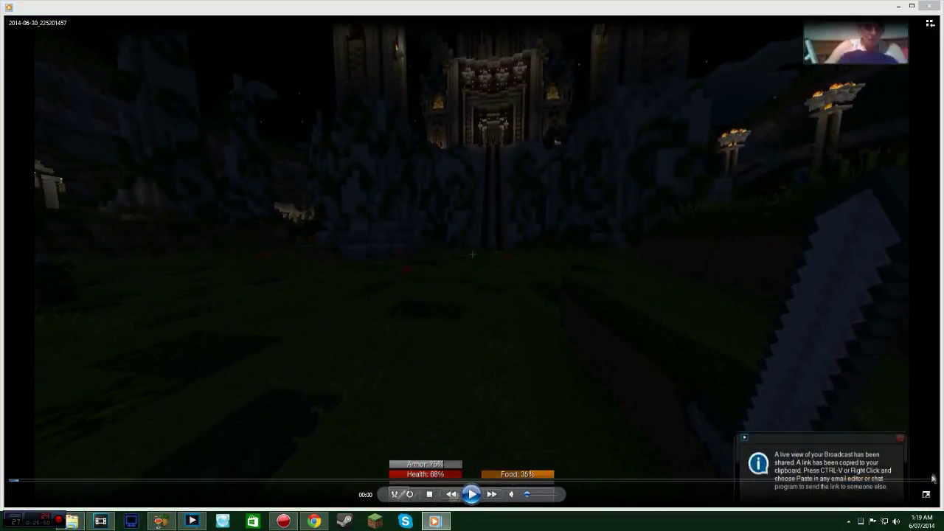
left_click(929, 481)
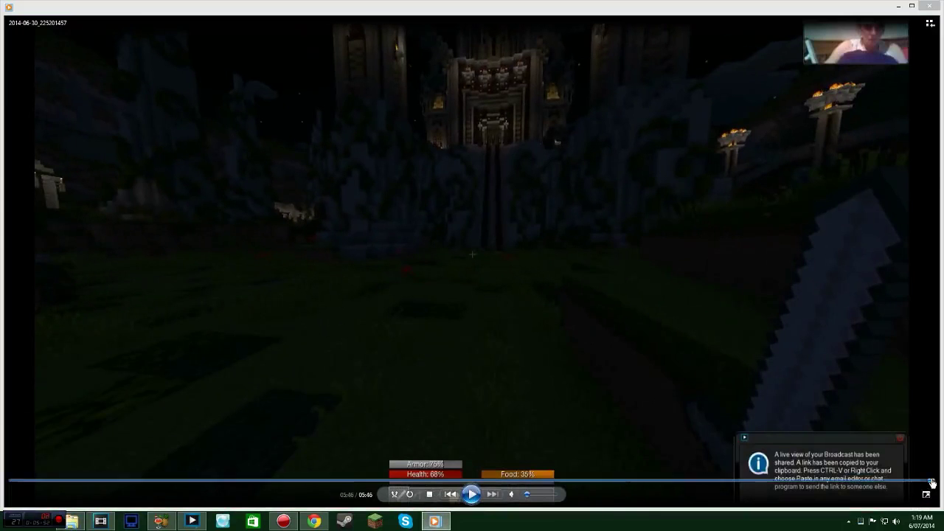
left_click(929, 5)
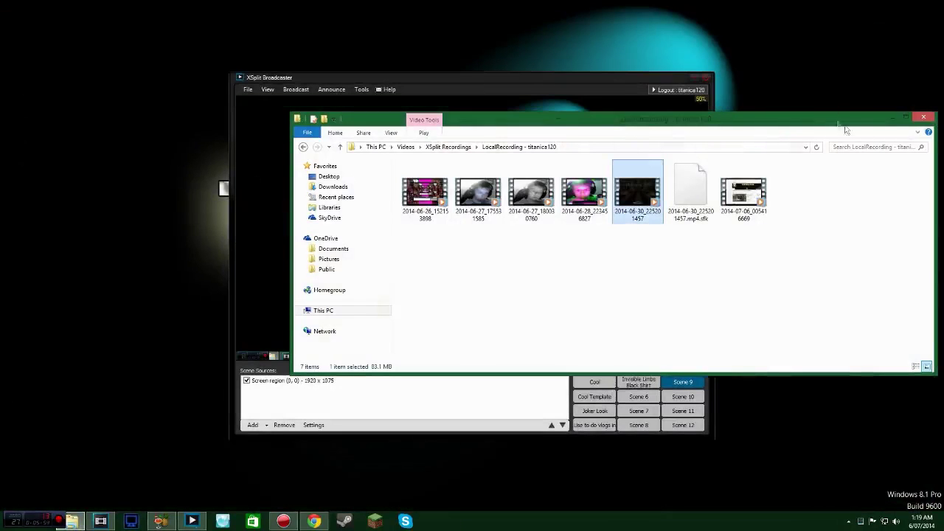
Close the LocalRecording folder window, then briefly bring up HandBrake and minimize it again.
left_click_drag(853, 123, 789, 115)
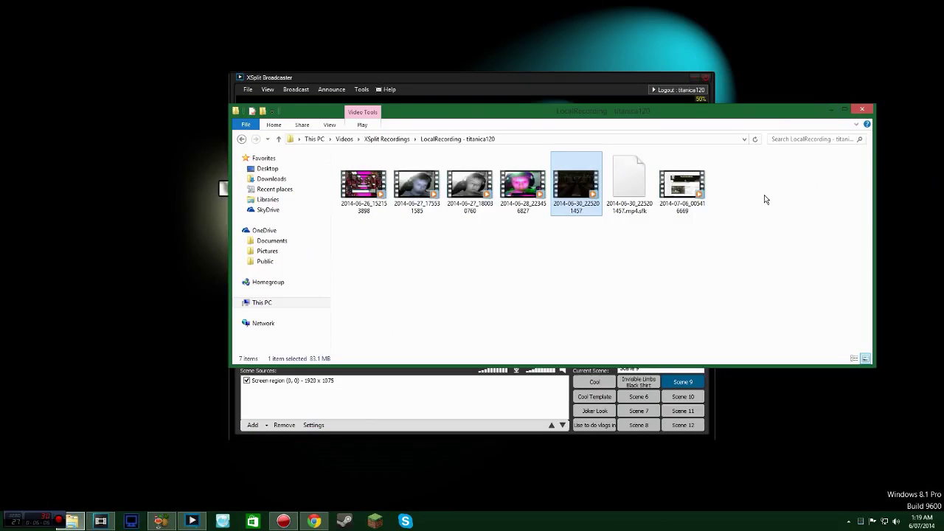
left_click(862, 107)
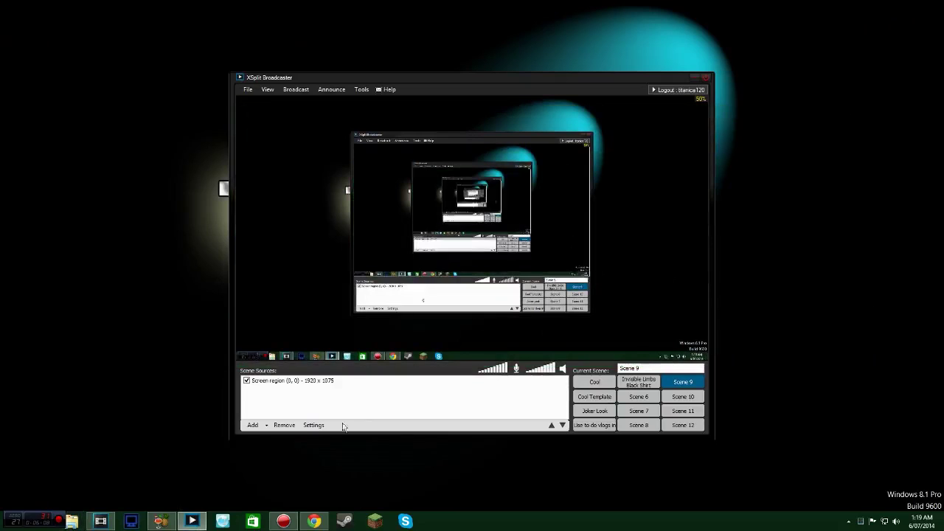
left_click(162, 521)
left_click(161, 522)
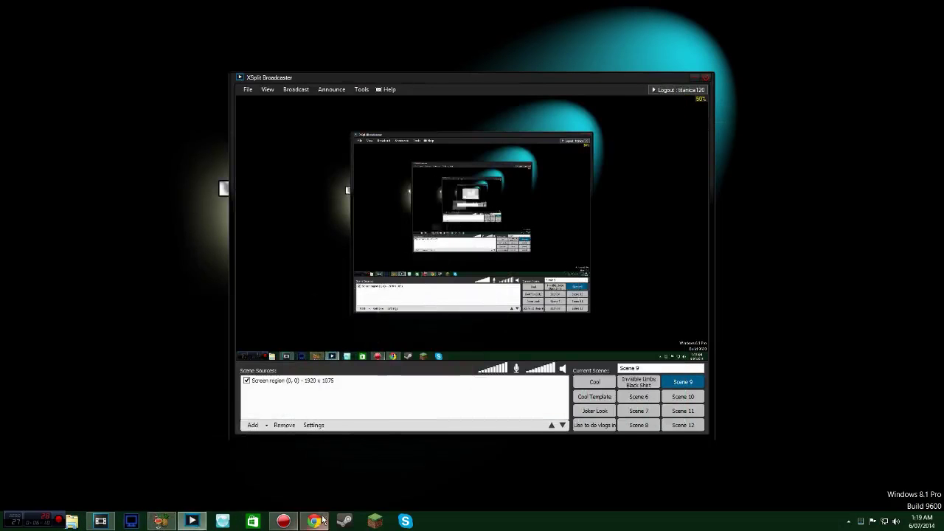
Switch to Chrome, open the published Uload Test video from its link, and close the upload page tab.
left_click(314, 521)
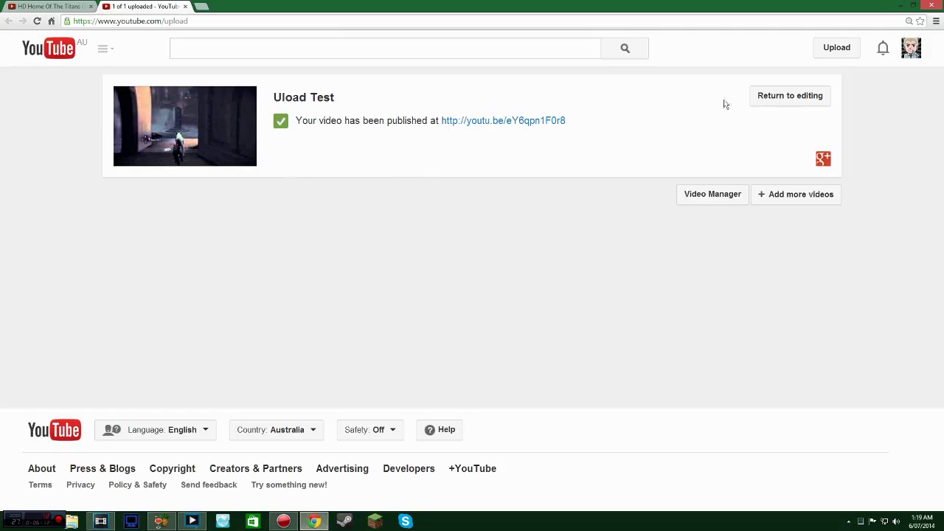
left_click(491, 121)
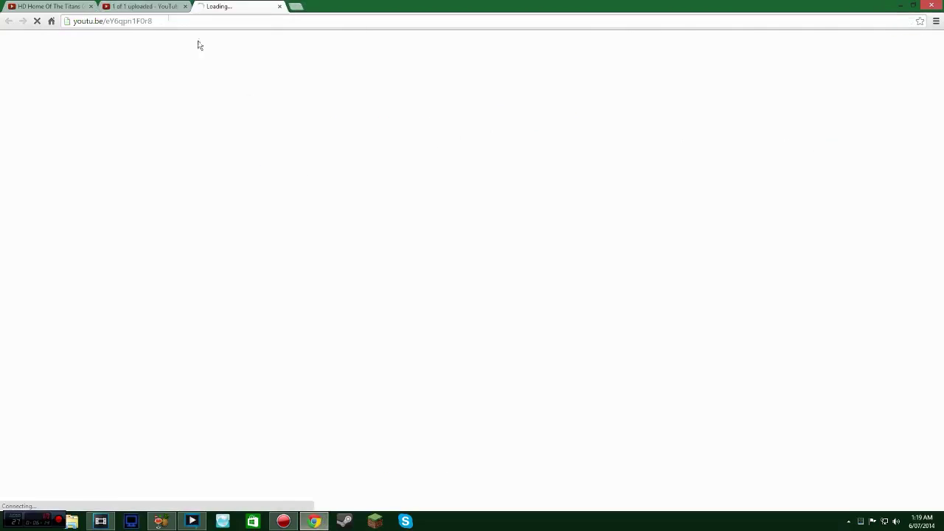
middle_click(154, 6)
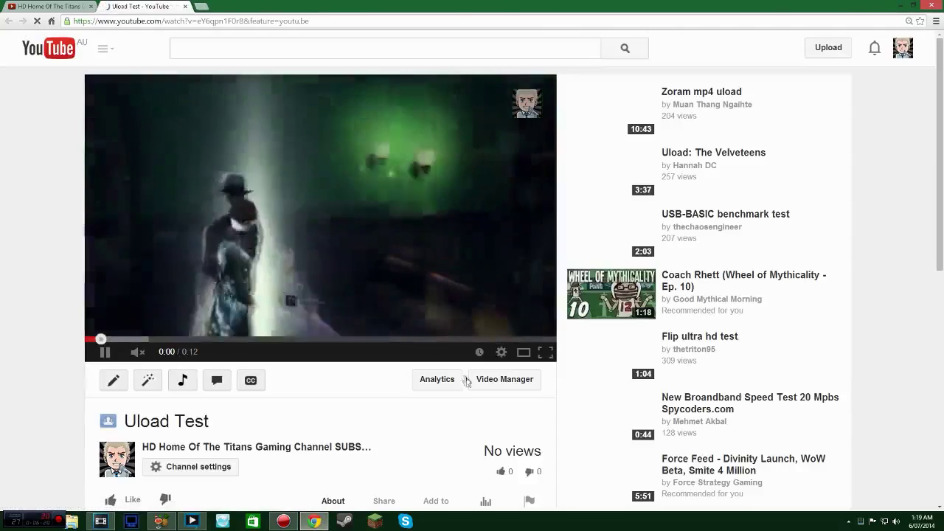
Check the Uload Test video's available playback qualities, choose 360p, and reload the video page.
left_click(501, 351)
left_click(502, 317)
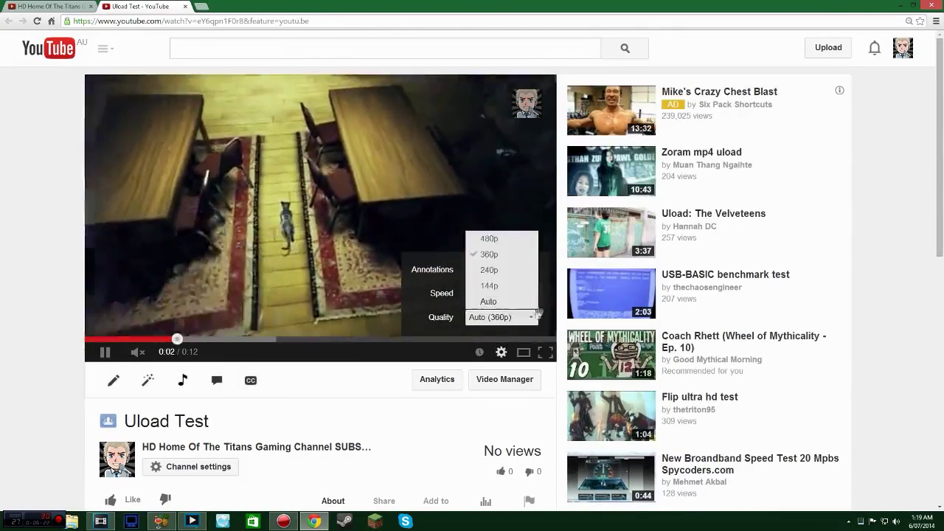
left_click(513, 255)
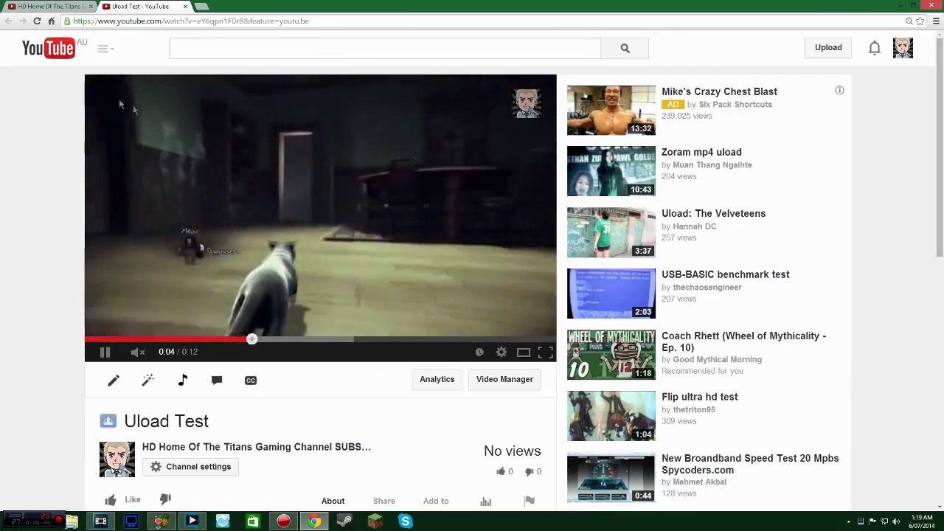
left_click(77, 50)
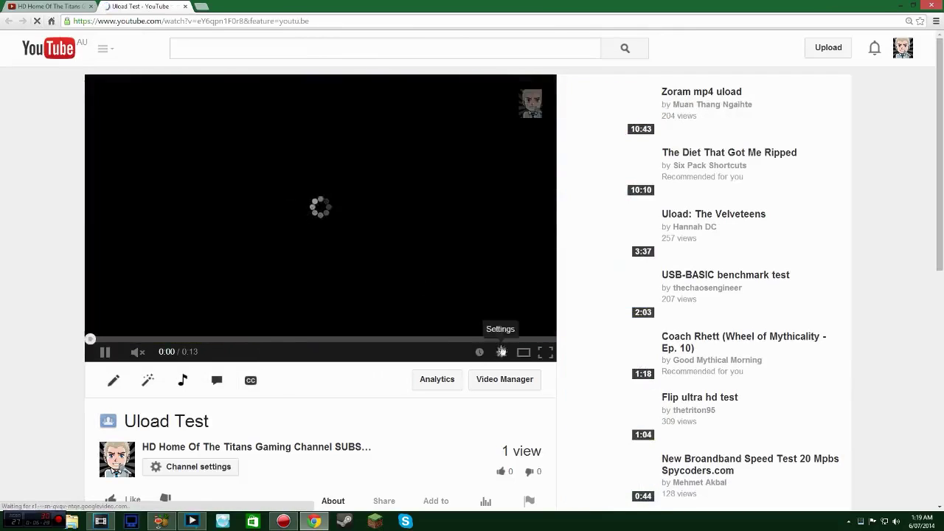
Set the reloaded Uload Test video's playback quality to 480p and pause it.
left_click(501, 351)
left_click(499, 318)
left_click(500, 317)
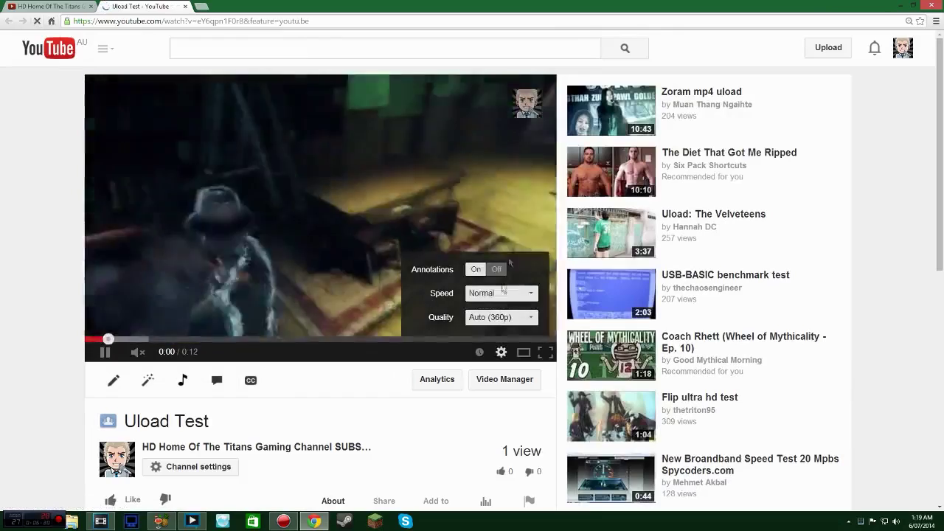
left_click(512, 316)
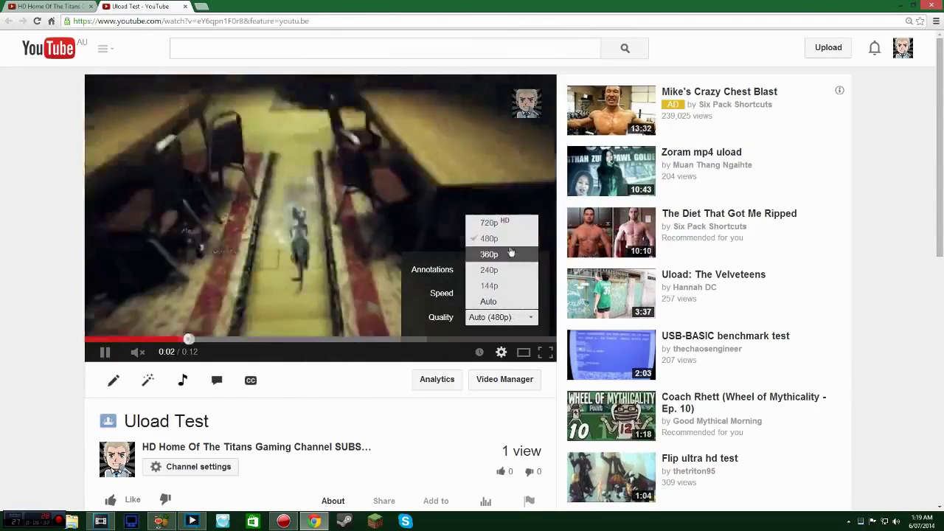
left_click(505, 239)
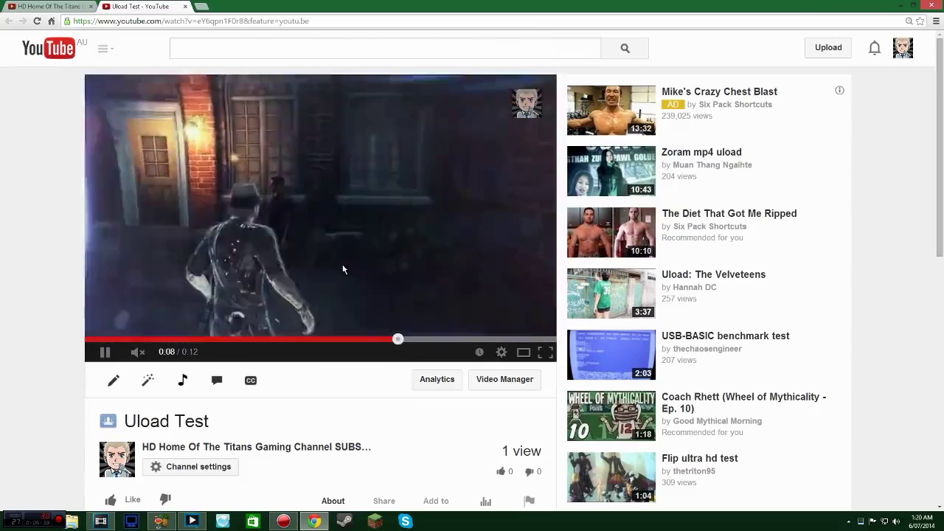
left_click(397, 272)
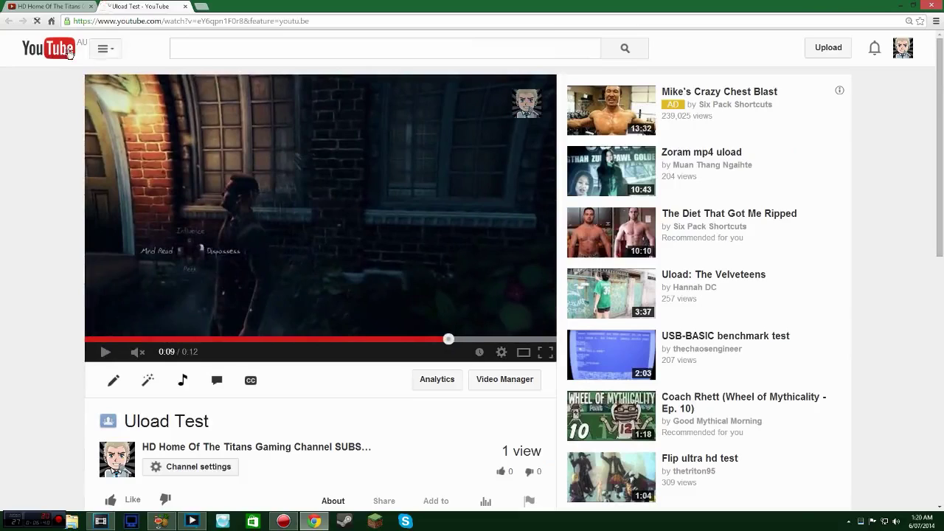
Close the Uload Test video tab, return to the channel page, and open its Videos page in a new tab.
left_click(35, 6)
middle_click(142, 5)
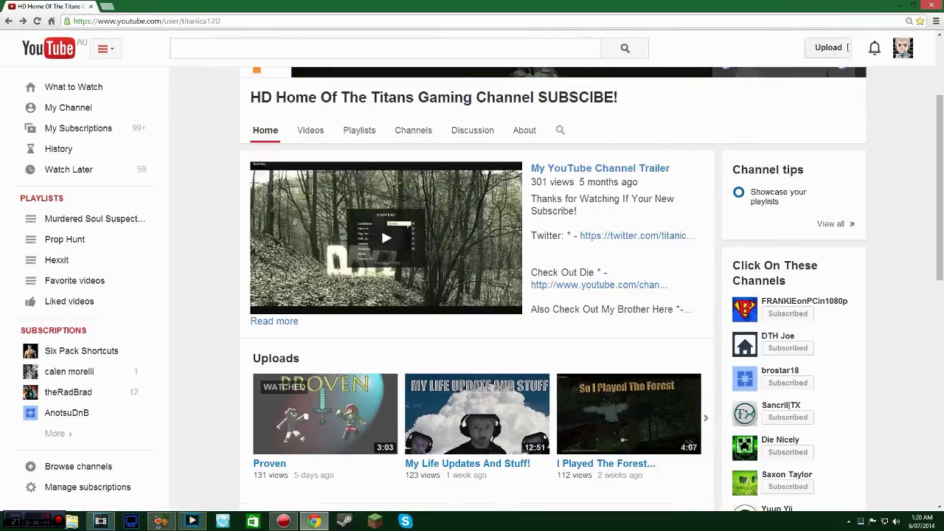
scroll(236, 171, "up", 2)
scroll(236, 171, "up", 1)
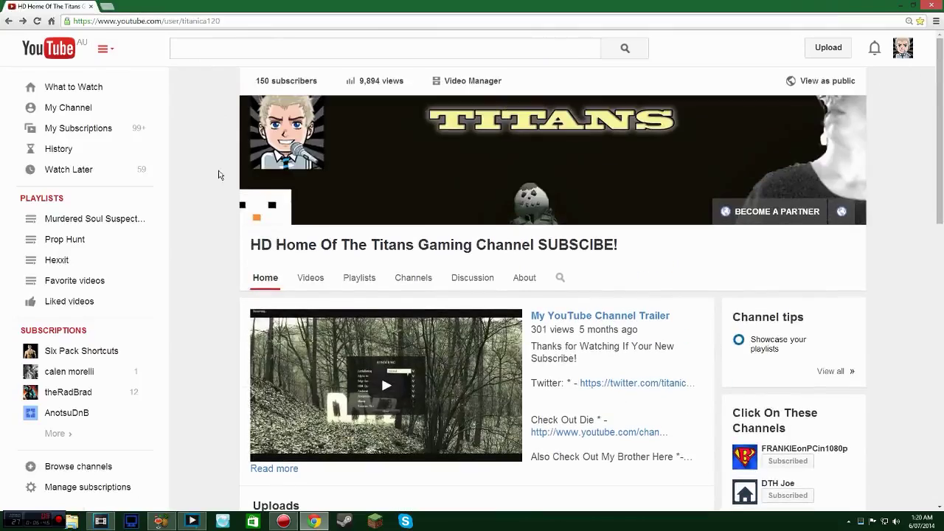
scroll(216, 180, "down", 5)
scroll(214, 185, "up", 2)
middle_click(310, 129)
left_click(162, 6)
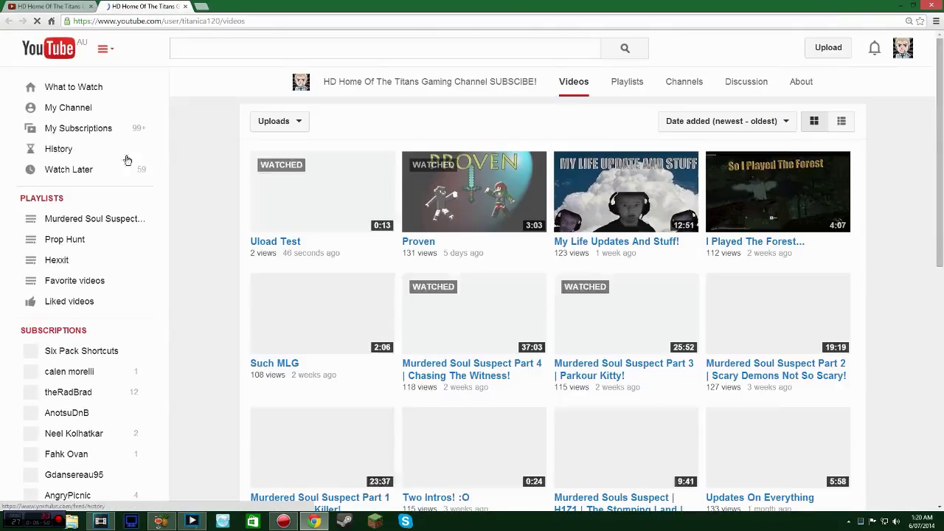
Load more of the channel's older uploads in the video list.
scroll(219, 191, "down", 10)
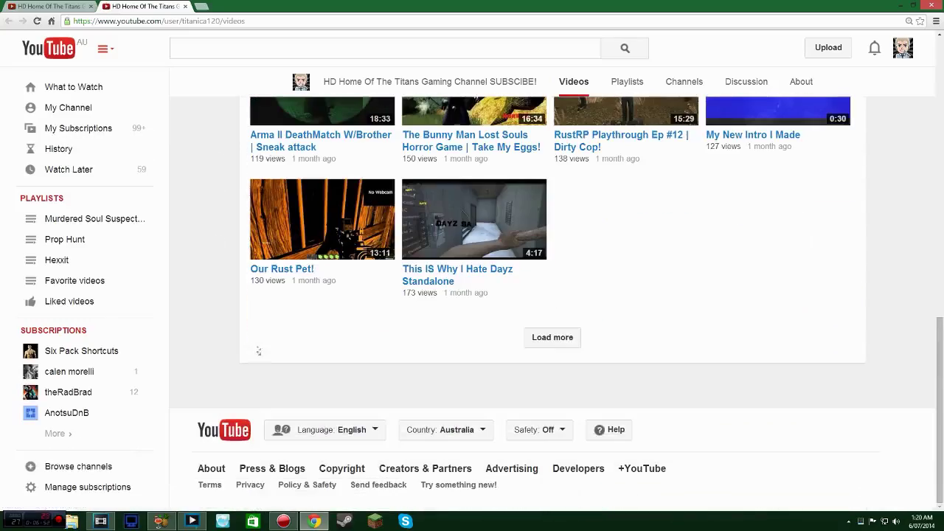
left_click(562, 341)
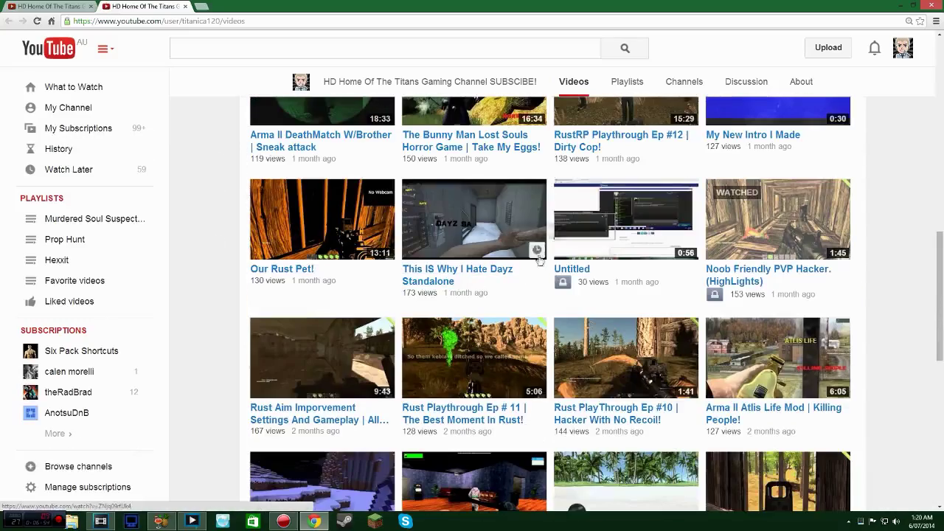
scroll(336, 269, "up", 2)
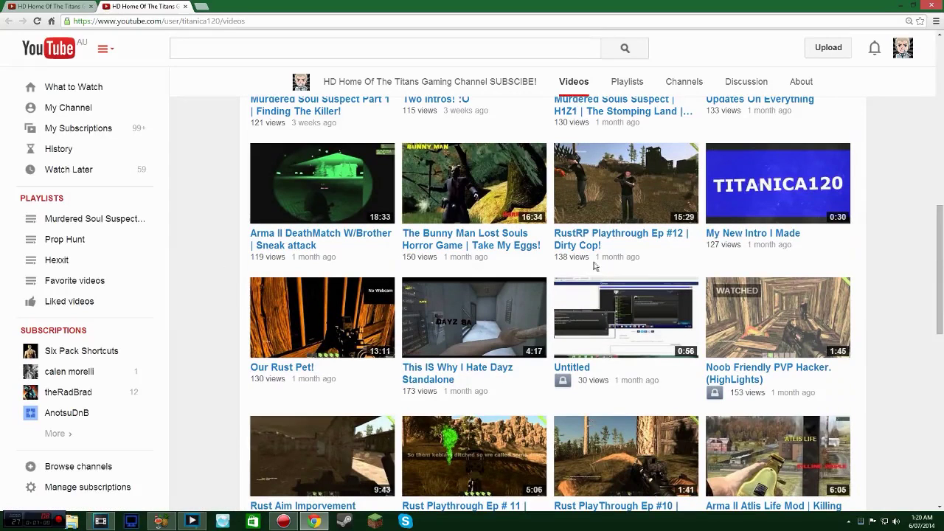
View the RustRP Playthrough Ep #12 video page in a new tab, then close that tab.
middle_click(617, 234)
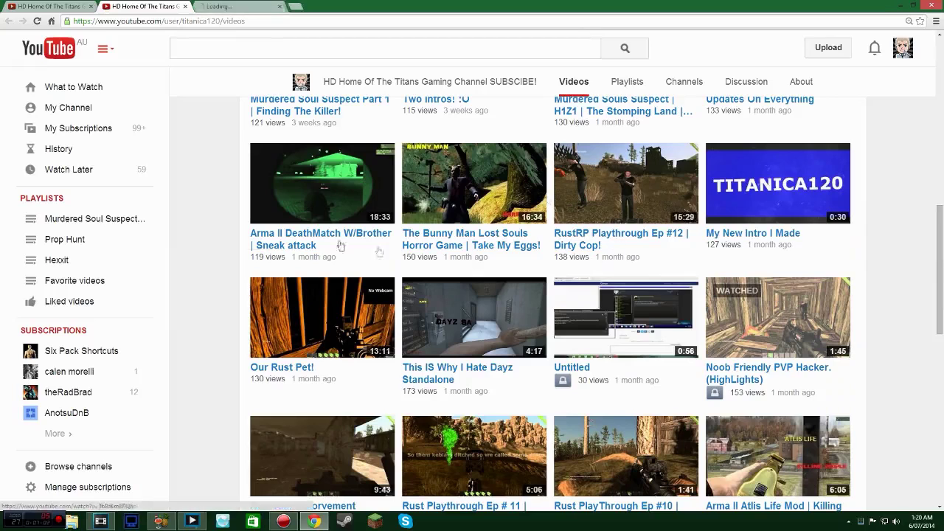
left_click(236, 6)
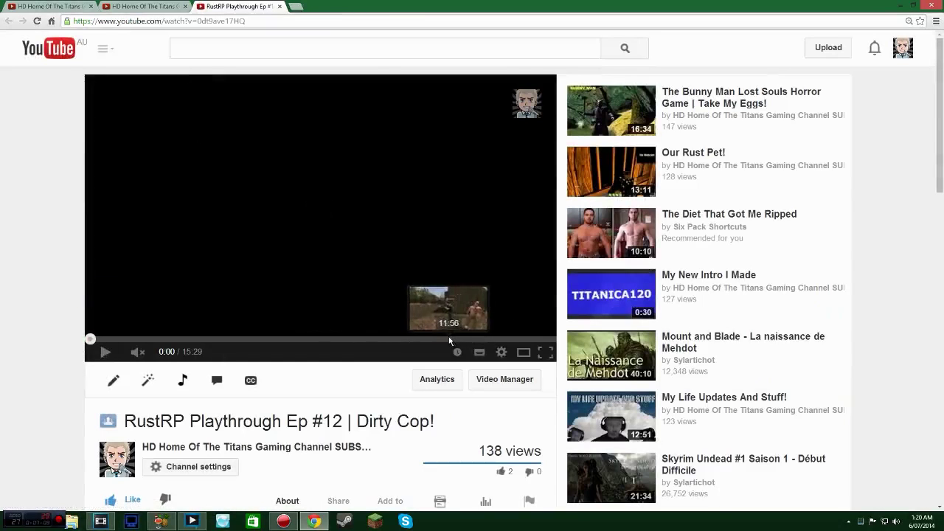
left_click(148, 6)
middle_click(208, 5)
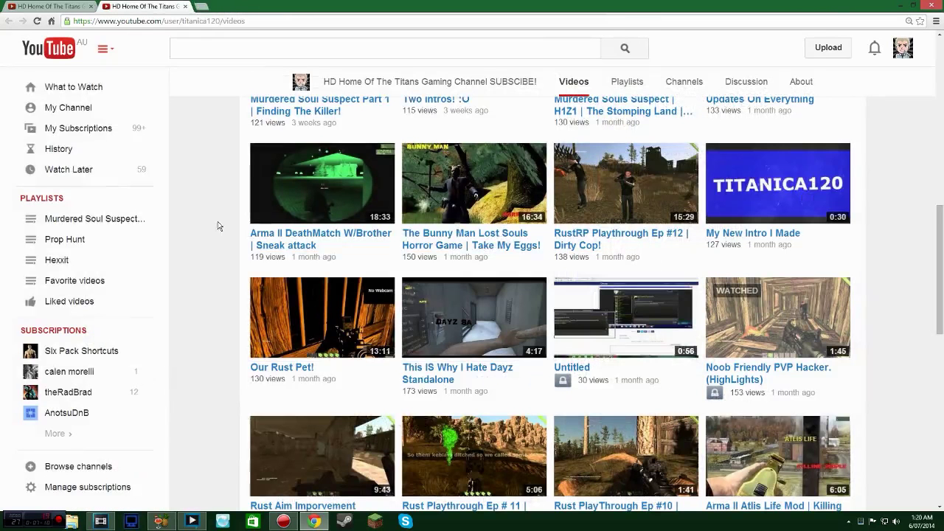
Look through the channel's uploads back to the newest one and close the Videos page tab.
scroll(213, 295, "up", 2)
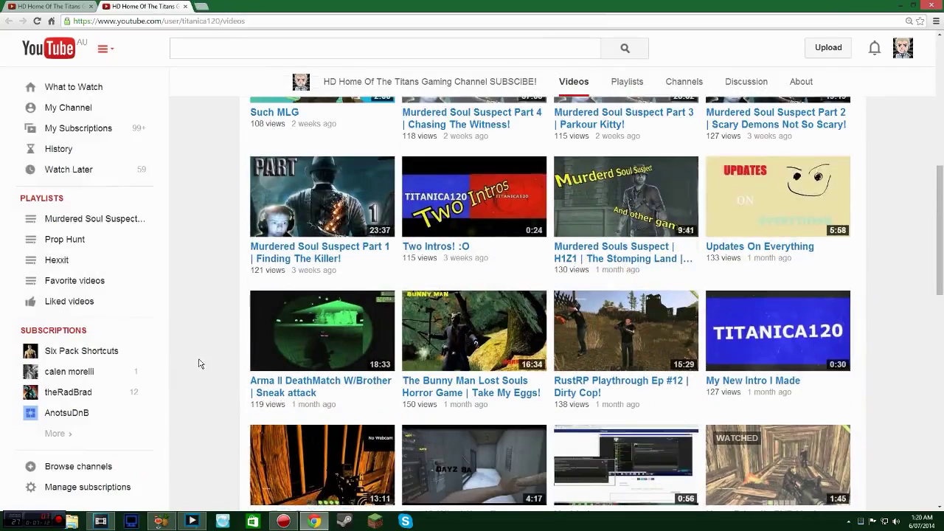
scroll(194, 360, "up", 1)
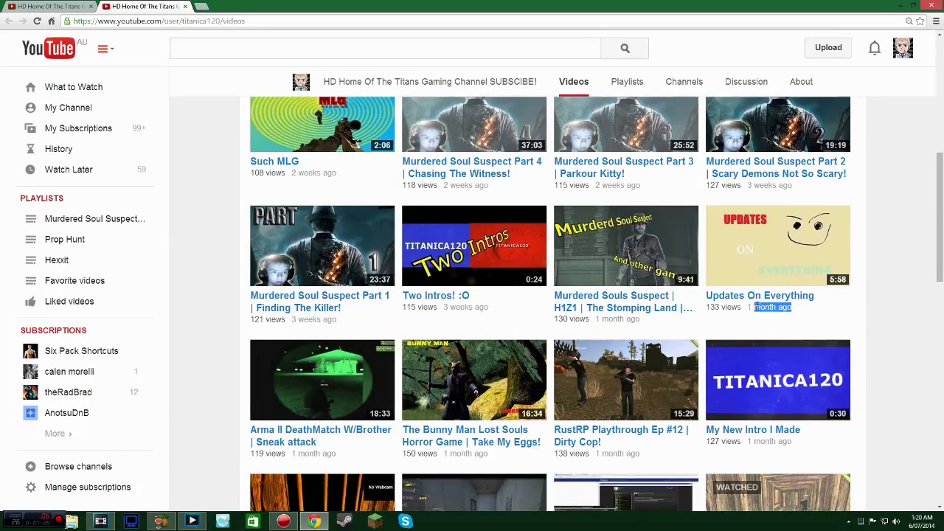
left_click(889, 320)
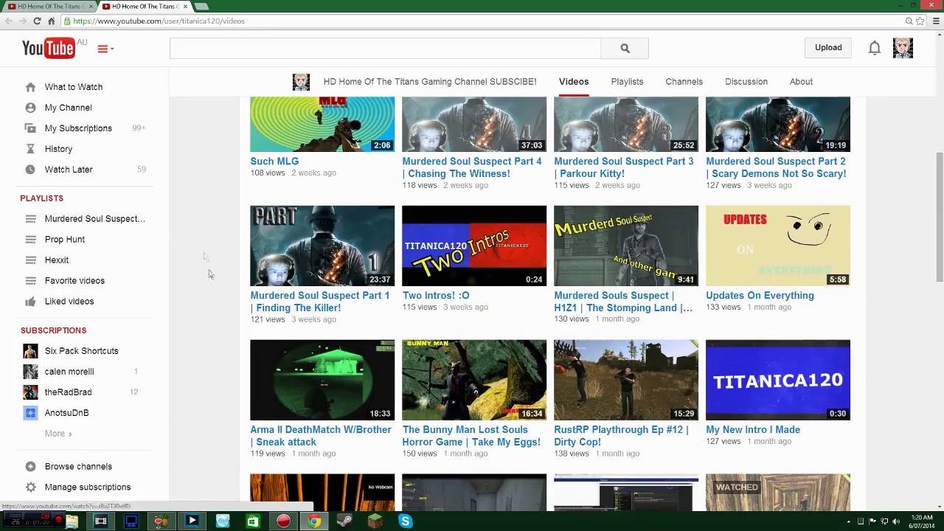
scroll(205, 249, "up", 5)
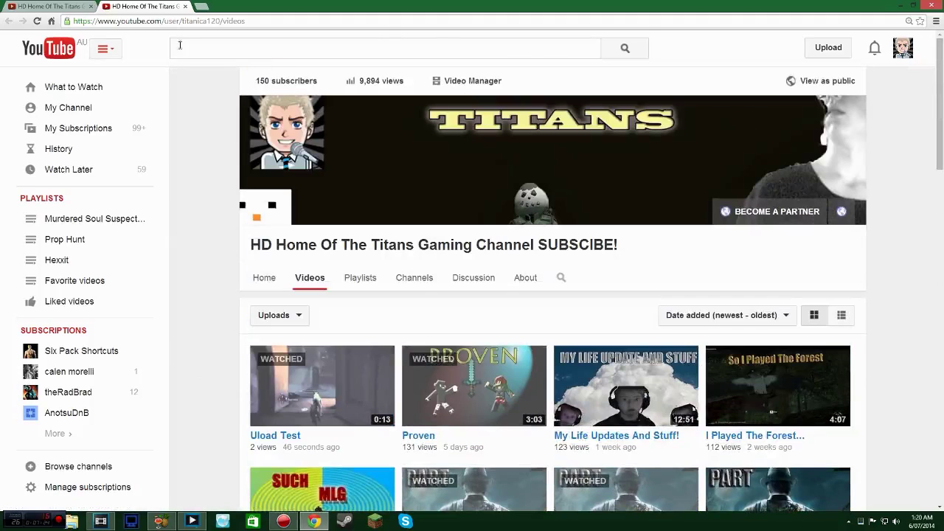
key("ctrl+w")
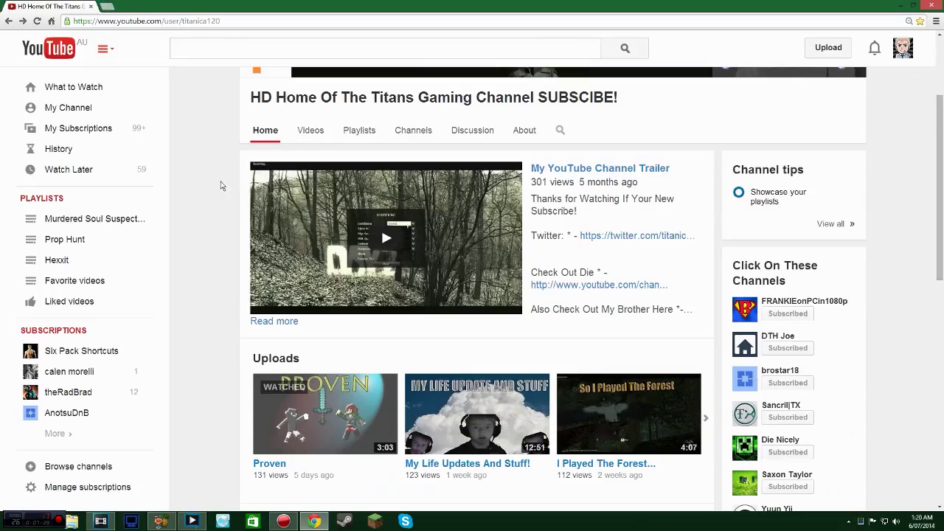
Look over the channel's home page and minimize Chrome.
scroll(220, 185, "down", 2)
scroll(220, 186, "up", 4)
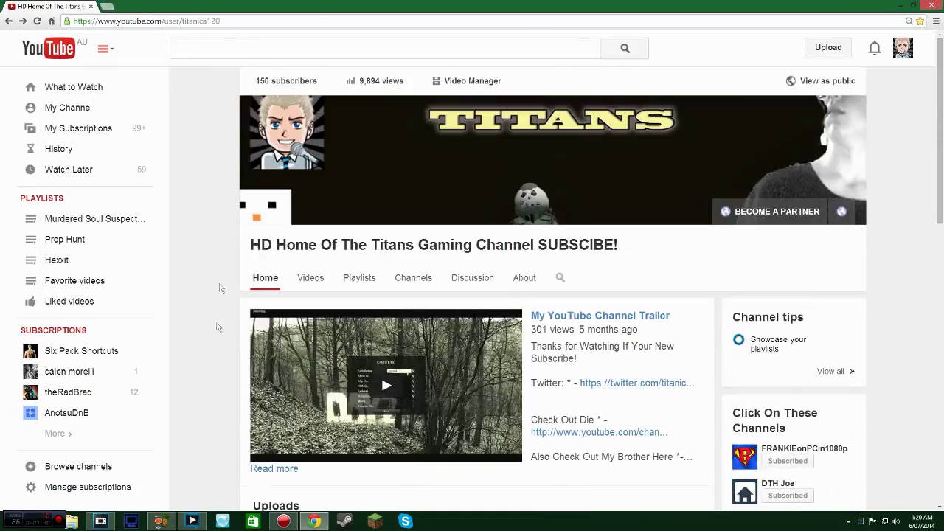
left_click(314, 521)
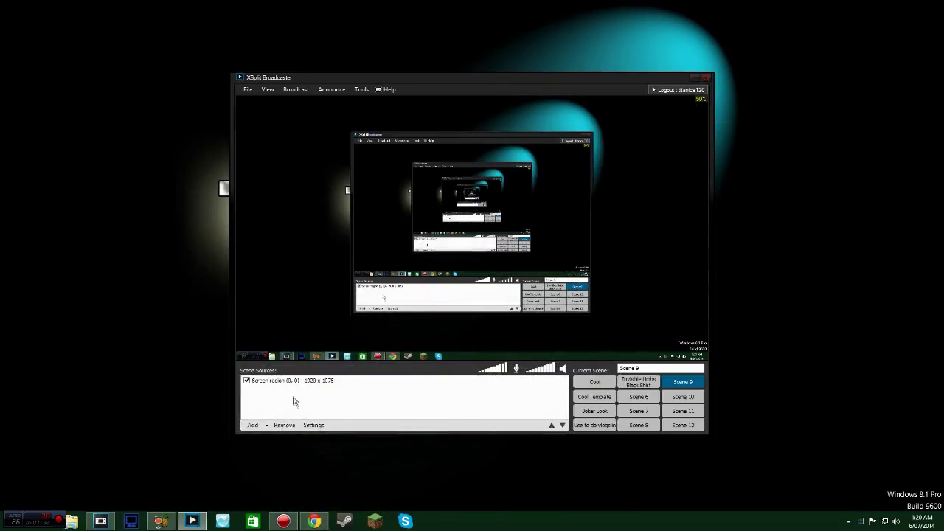
Switch to HandBrake, set the video's constant quality to RF 19, and minimize its window.
left_click(161, 521)
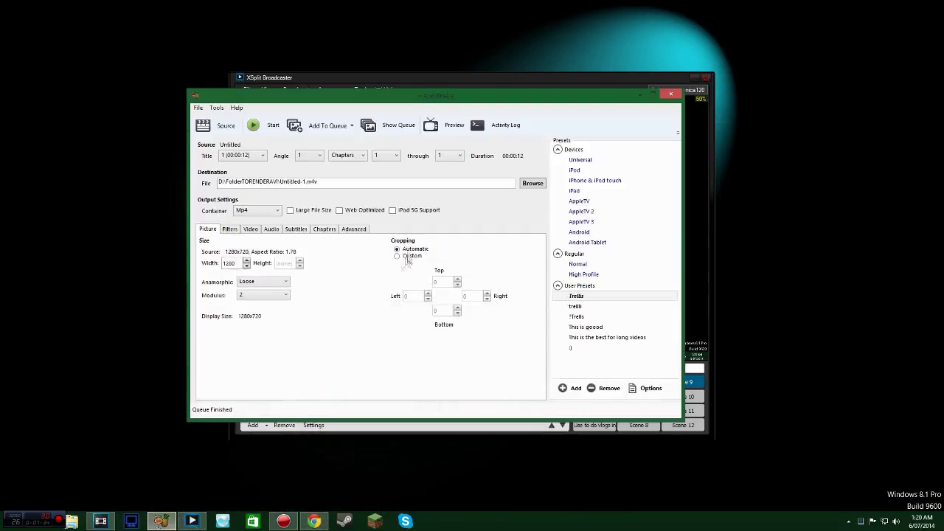
left_click(254, 230)
left_click_drag(450, 269, 456, 266)
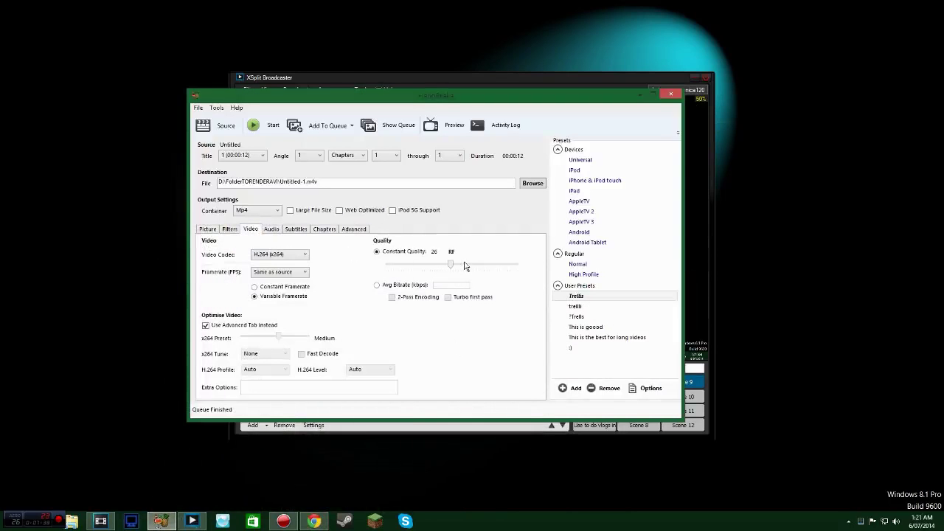
left_click_drag(464, 265, 481, 270)
left_click(654, 93)
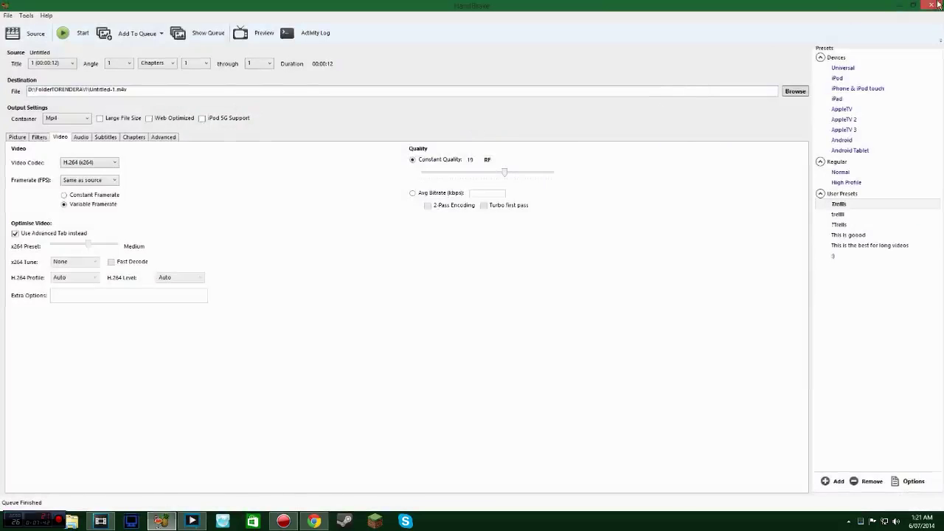
left_click(901, 6)
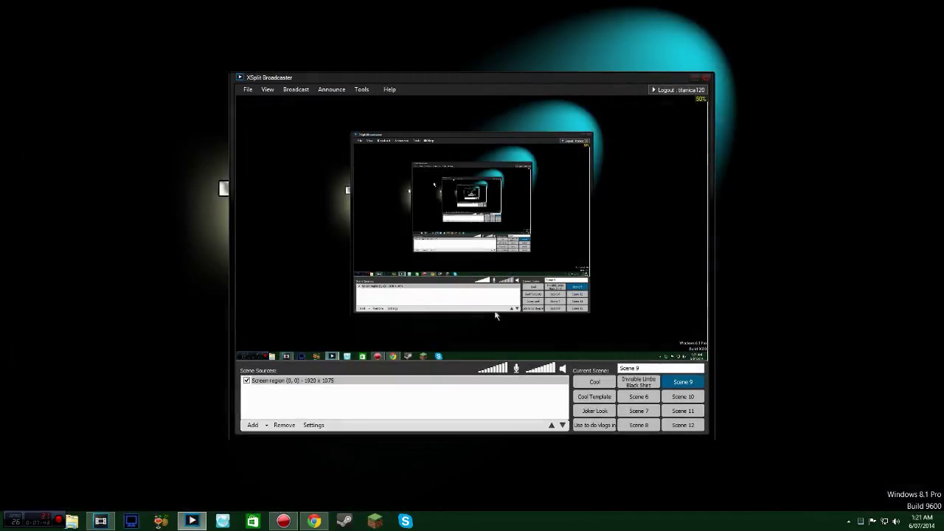
Close XSplit Broadcaster and bring the YouTube channel page back up in Chrome.
left_click(703, 79)
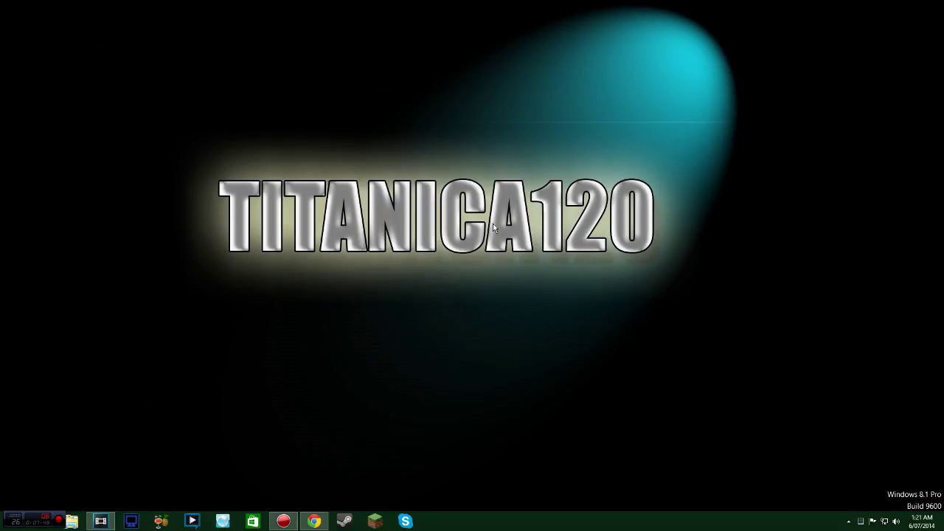
left_click(314, 521)
left_click(314, 521)
left_click(314, 521)
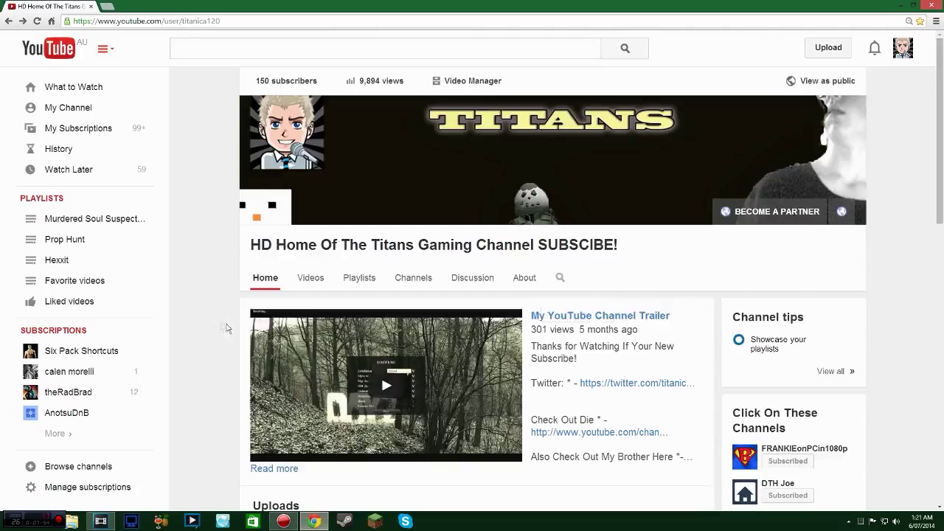
Look through the channel's home page down to the Popular uploads section.
scroll(219, 327, "down", 3)
scroll(219, 326, "down", 2)
scroll(381, 227, "up", 5)
left_click(313, 521)
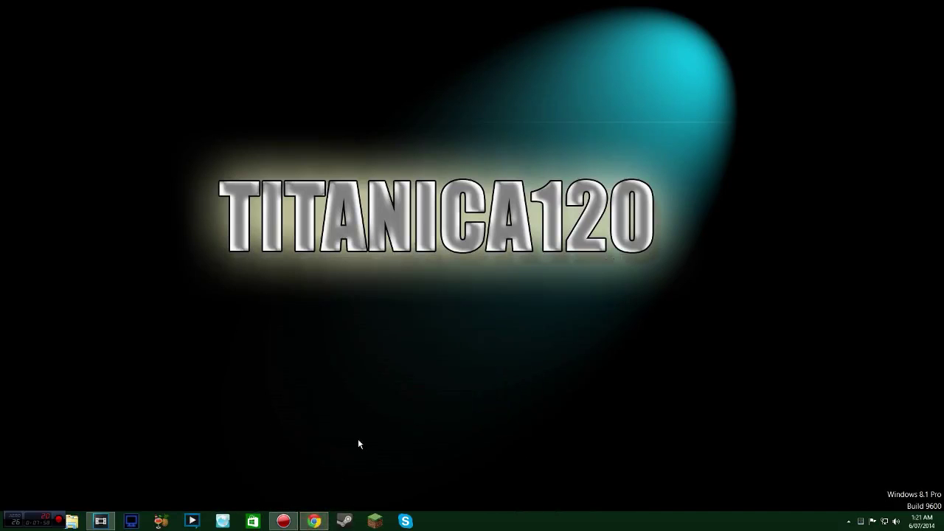
left_click(313, 521)
scroll(253, 361, "down", 3)
scroll(253, 361, "down", 2)
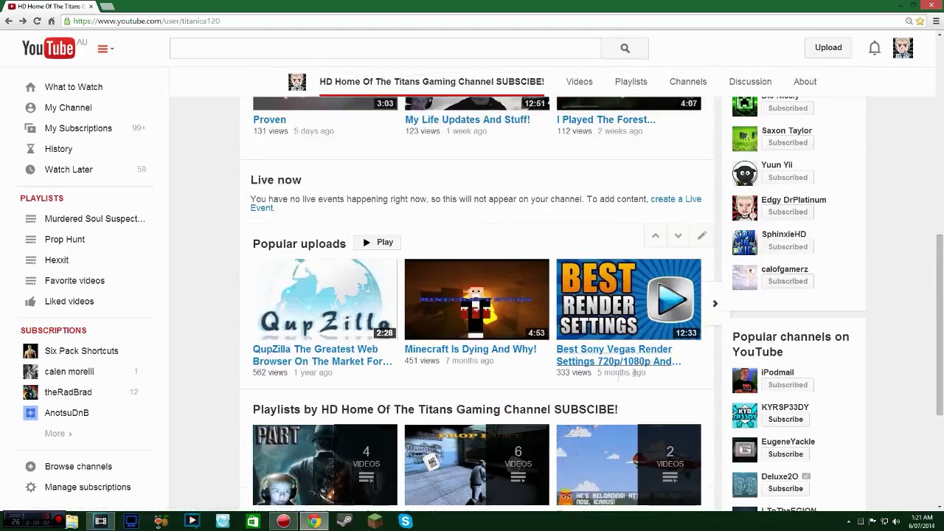